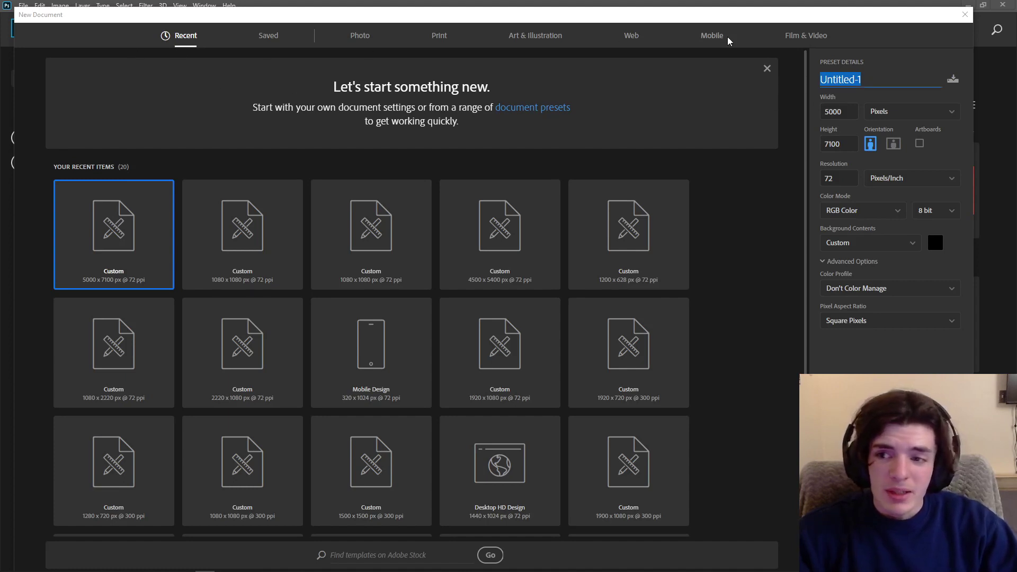
- Create a new document 5000 px wide and 7100 px high at 72 pixels/inch
{"action": "left_click_drag", "start_coordinate": [27, 11], "coordinate": [35, 19]}
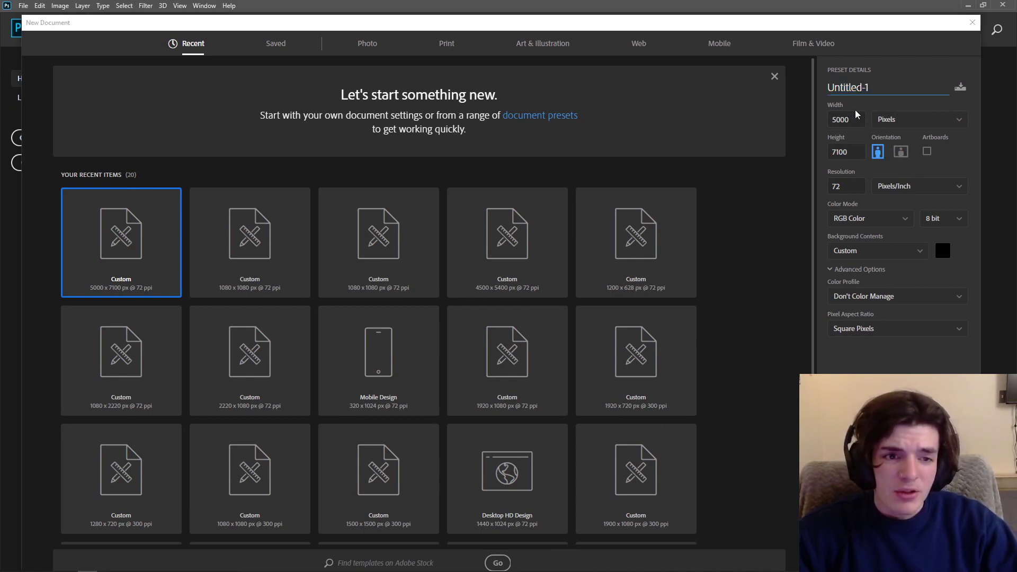
{"action": "key", "text": "Tab"}
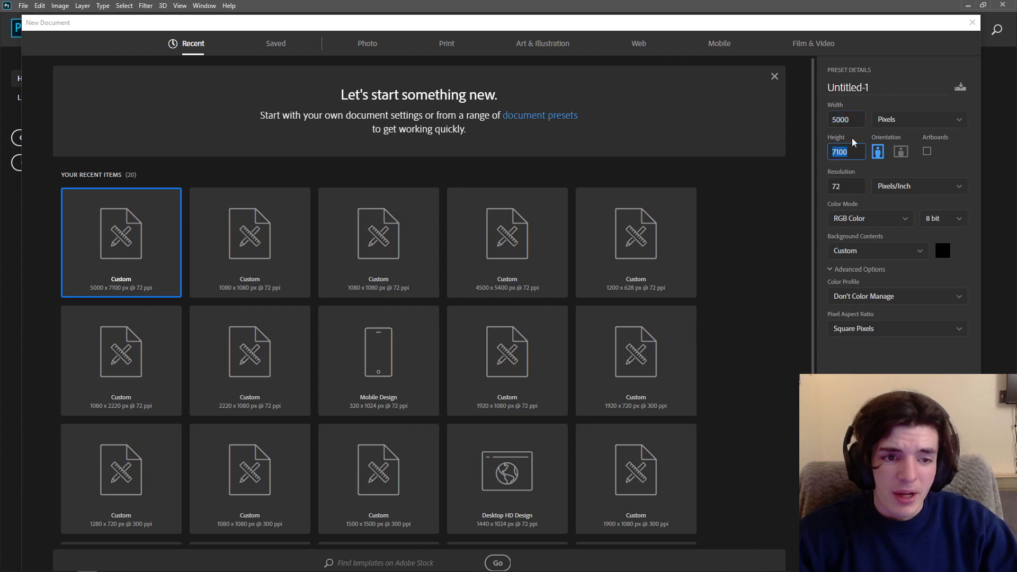
{"action": "left_click", "coordinate": [857, 153]}
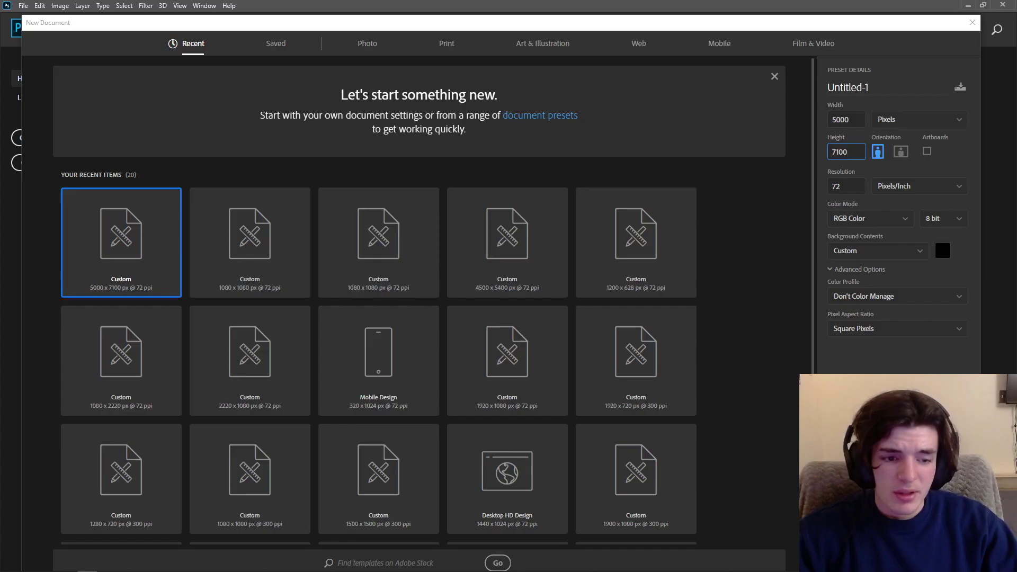
{"action": "key", "text": "Return"}
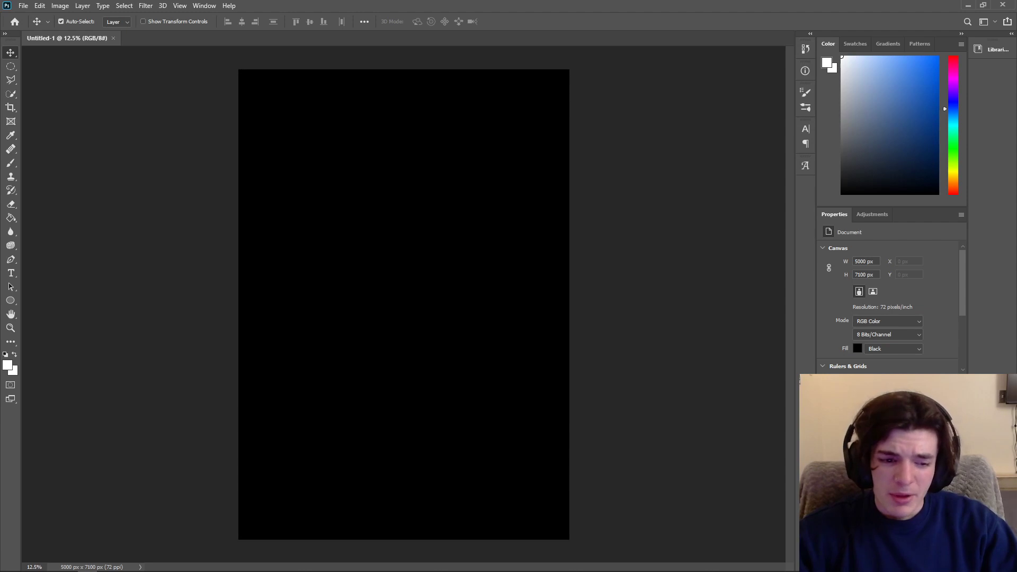
- Fill the transparent Layer 1 with white using the Paint Bucket
{"action": "key", "text": "ctrl+j"}
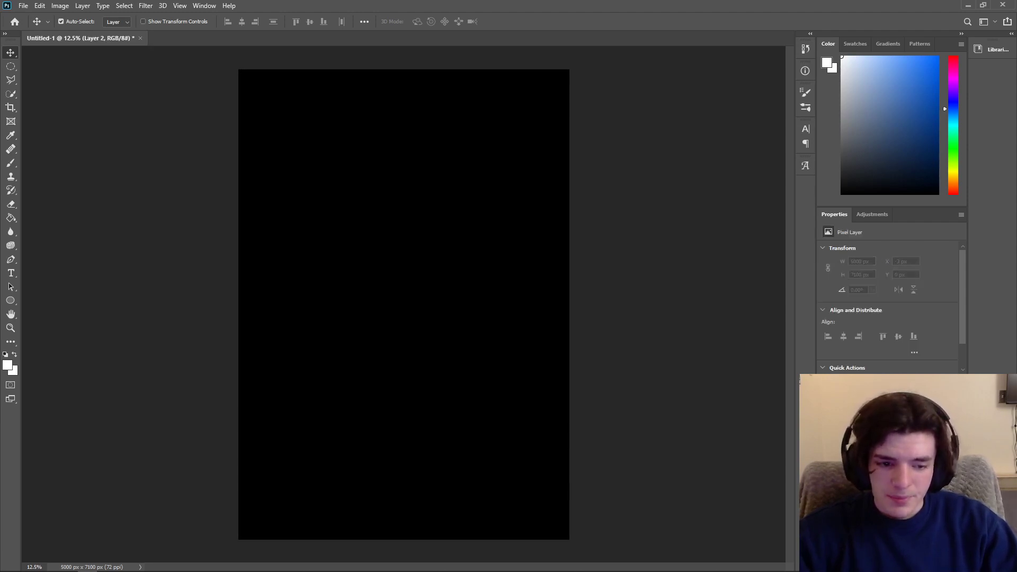
{"action": "key", "text": "ctrl+z"}
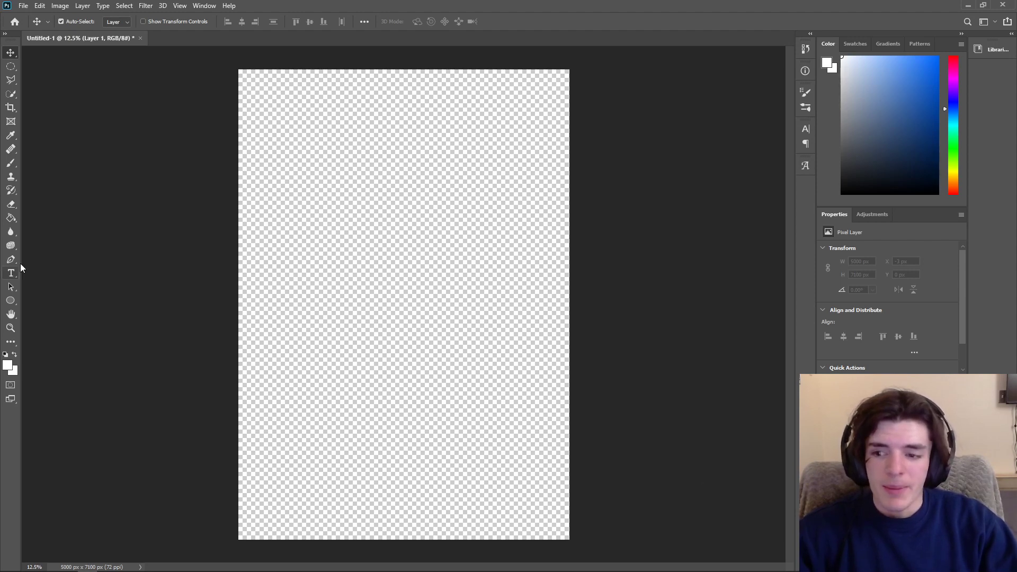
{"action": "left_click", "coordinate": [11, 218]}
{"action": "left_click", "coordinate": [52, 229]}
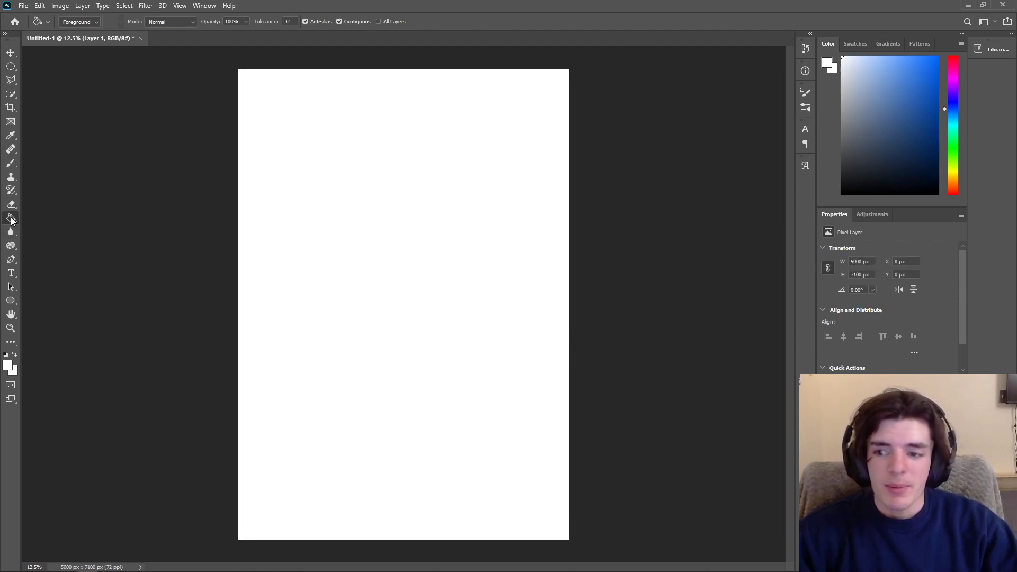
- Add a new layer above the white one and fill it with black, #000000
{"action": "left_click", "coordinate": [948, 556]}
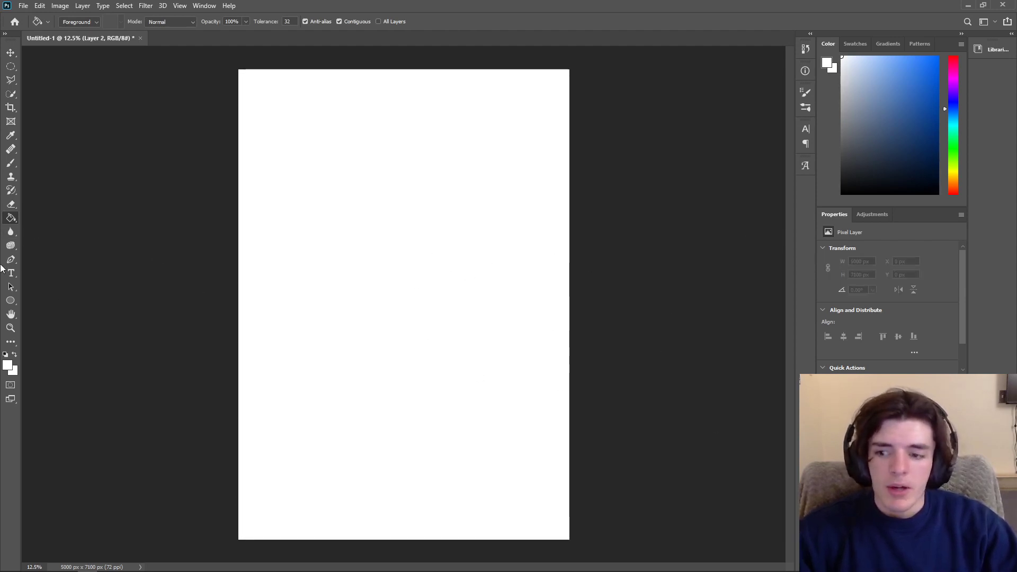
{"action": "left_click", "coordinate": [827, 63]}
{"action": "type", "text": "000000"}
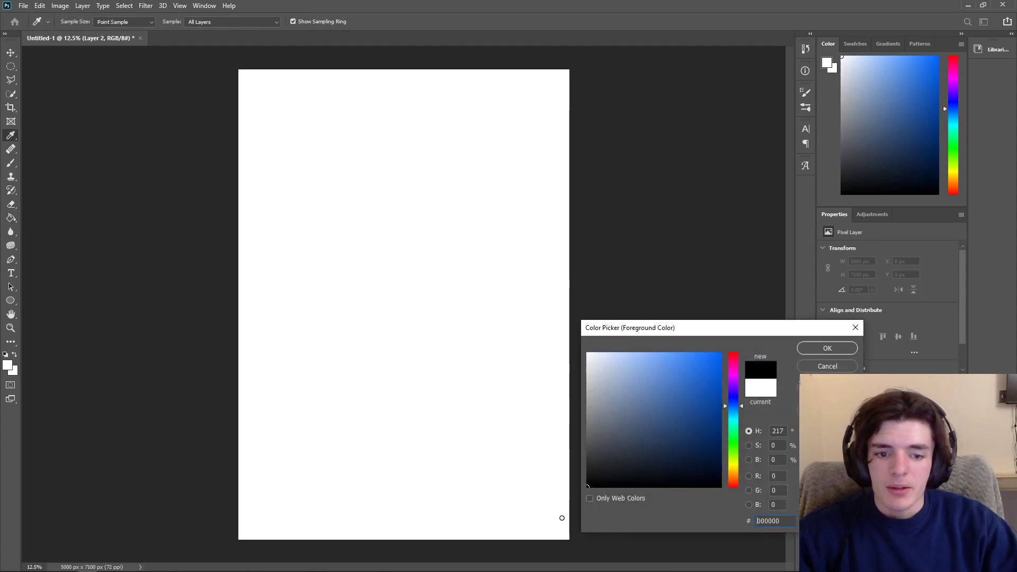
{"action": "left_click", "coordinate": [827, 348]}
{"action": "key", "text": "g"}
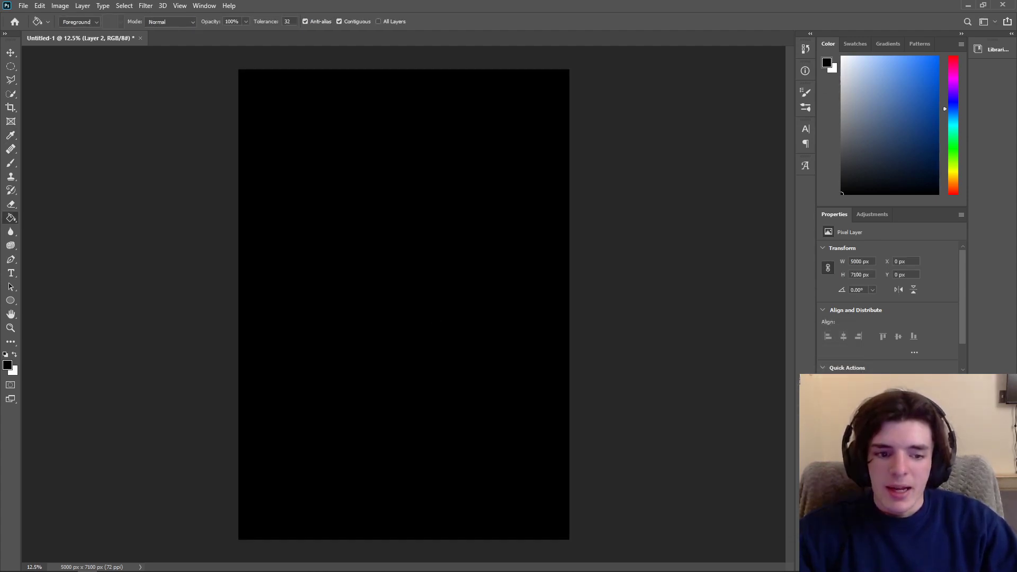
{"action": "key", "text": "ctrl+z"}
{"action": "left_click", "coordinate": [339, 254]}
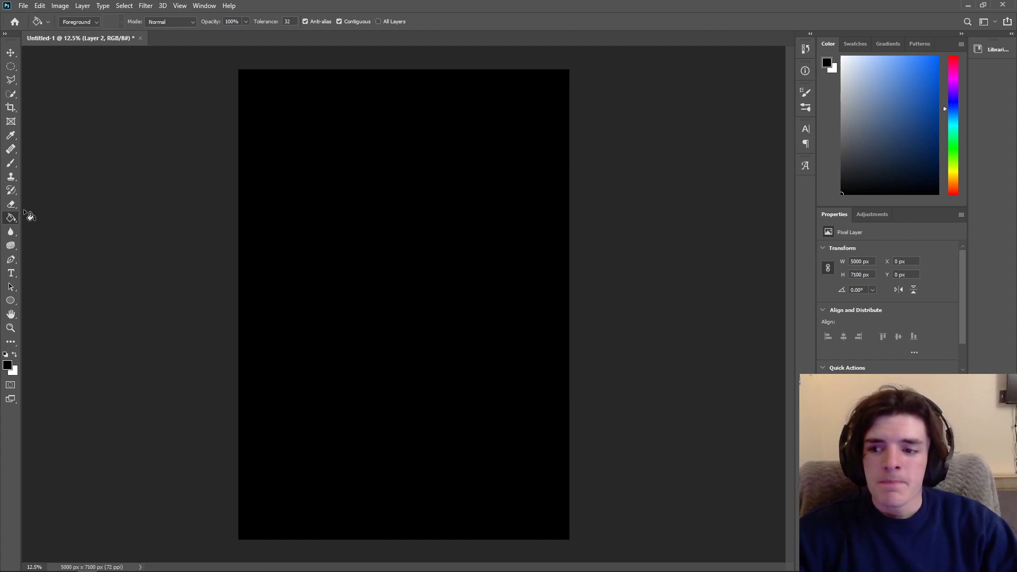
- Place a line of point text in the upper middle of the canvas, set in Muro Regular at 72 pt
{"action": "left_click", "coordinate": [11, 275]}
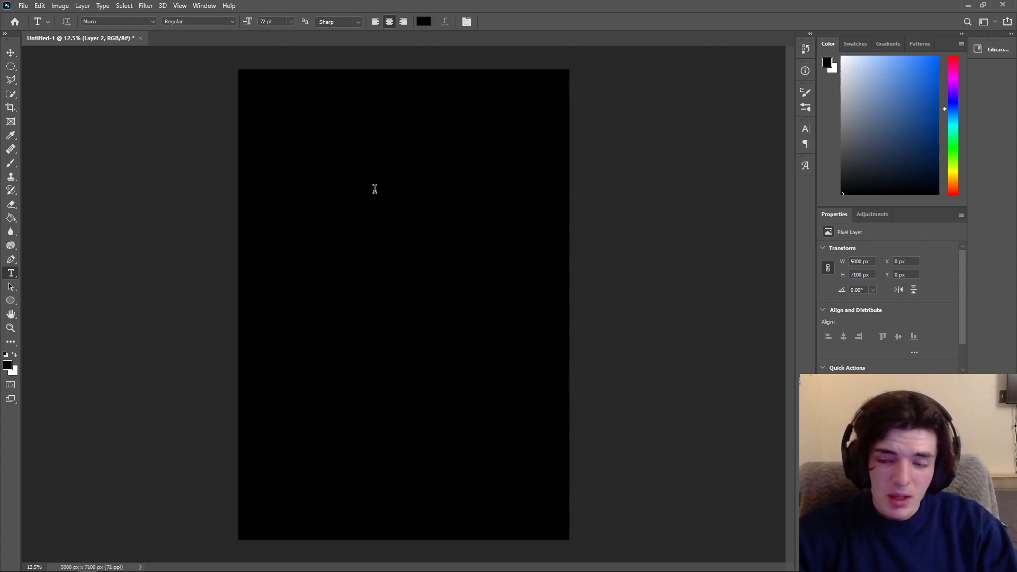
{"action": "left_click", "coordinate": [375, 190]}
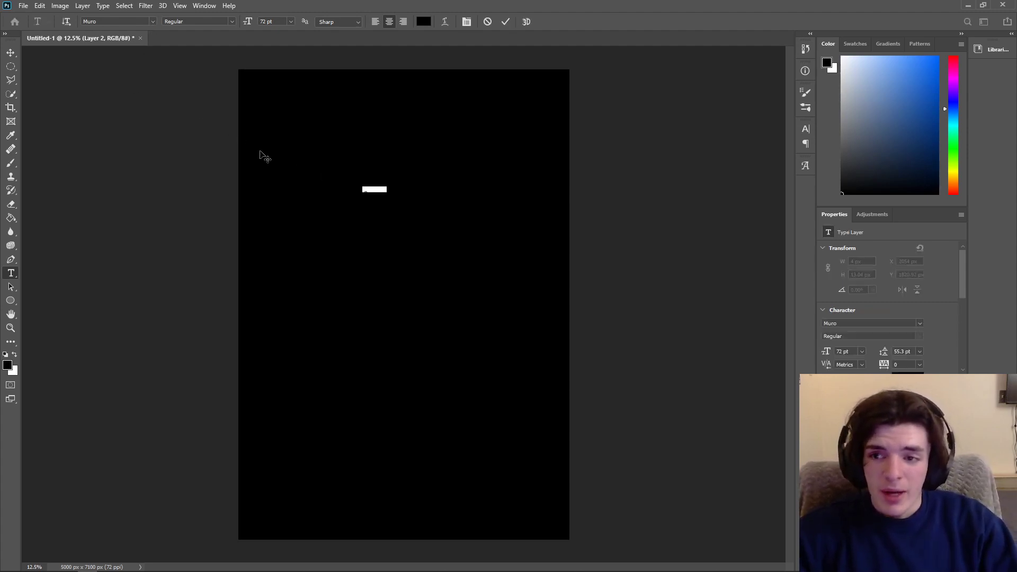
{"action": "left_click", "coordinate": [375, 190]}
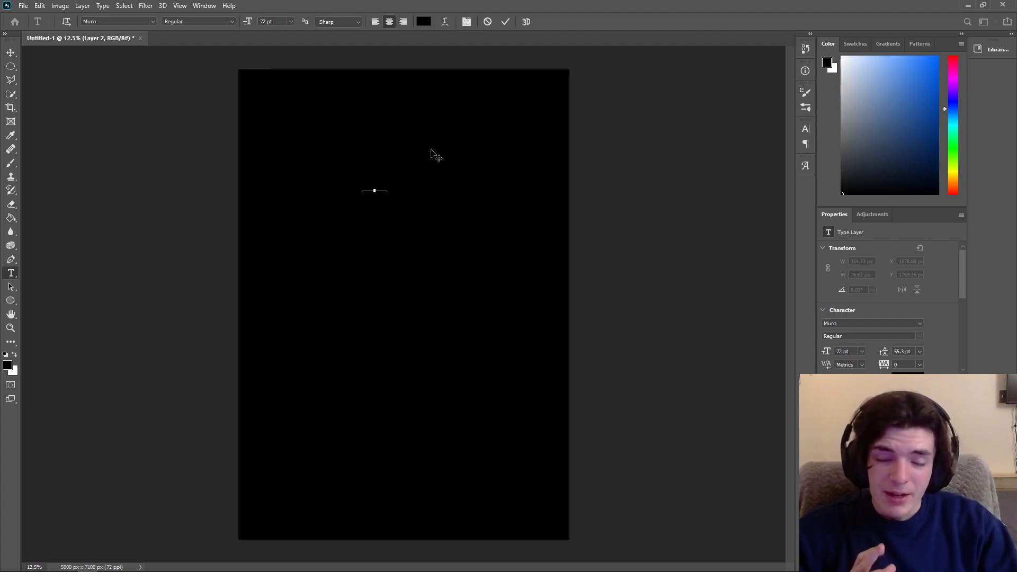
{"action": "key", "text": "ctrl"}
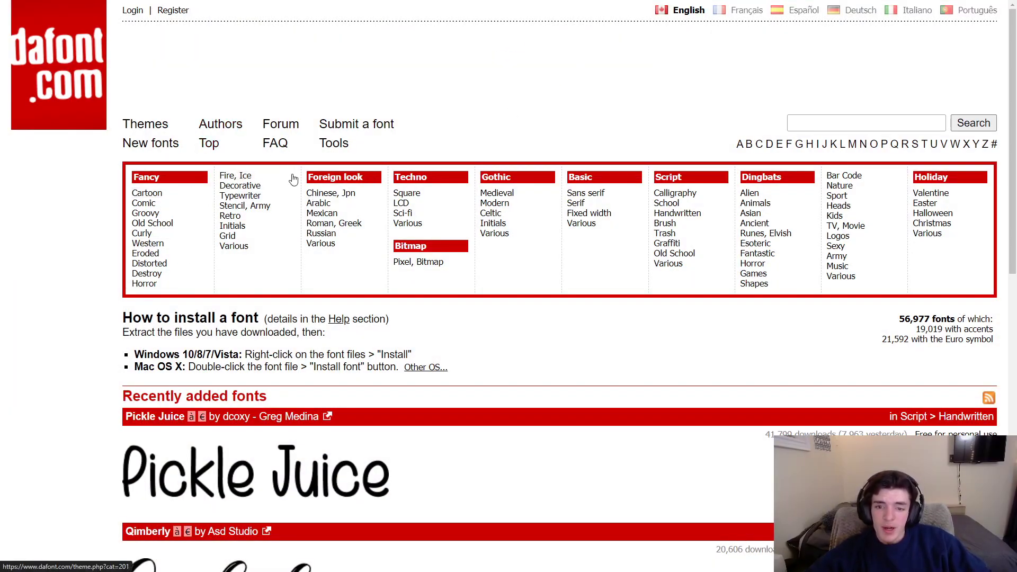
- On dafont.com, list the top fonts filtered to Public domain / GPL / OFL and 100% Free
{"action": "left_click", "coordinate": [210, 145]}
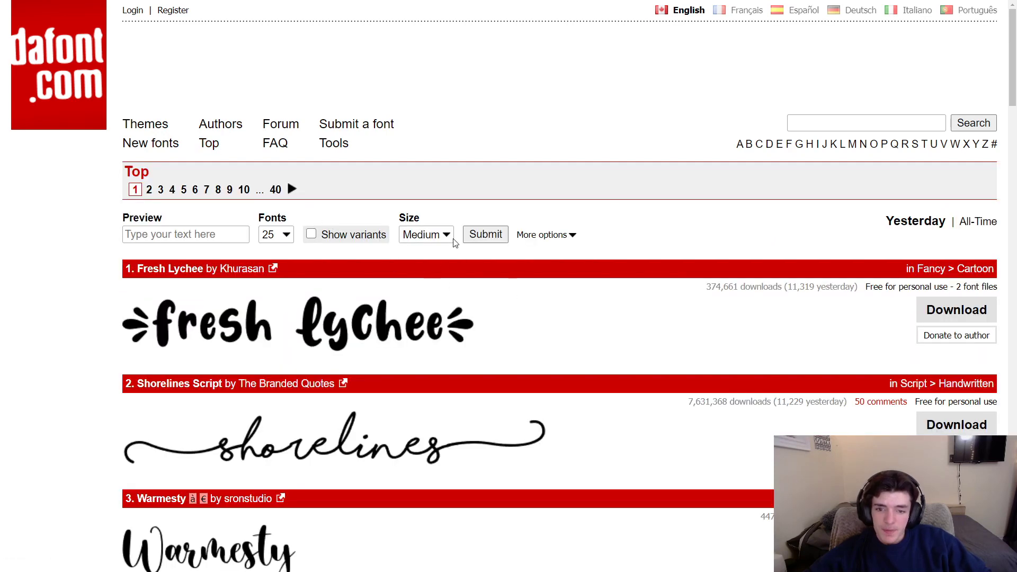
{"action": "left_click", "coordinate": [555, 241]}
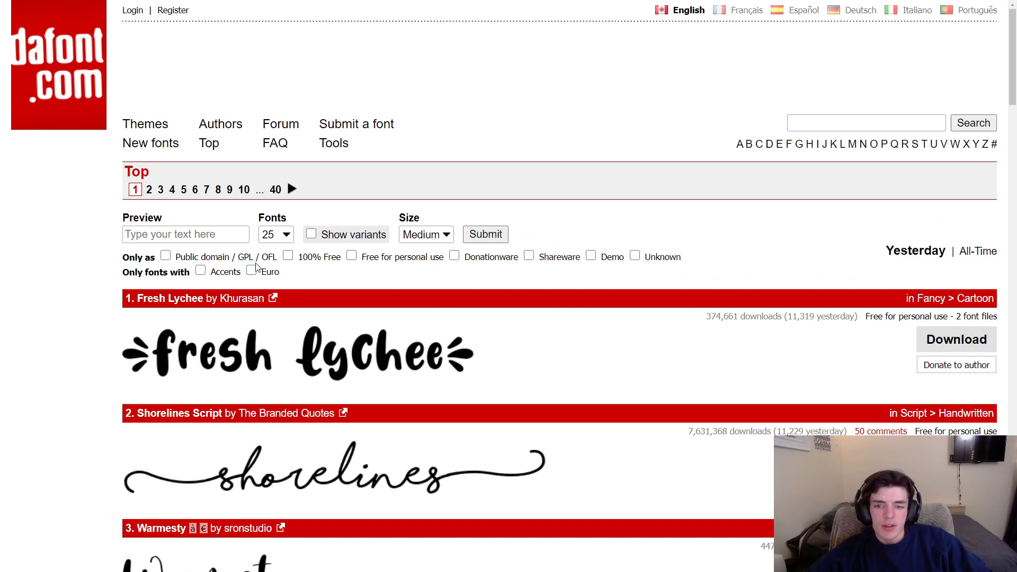
{"action": "left_click", "coordinate": [287, 257]}
{"action": "left_click", "coordinate": [165, 255]}
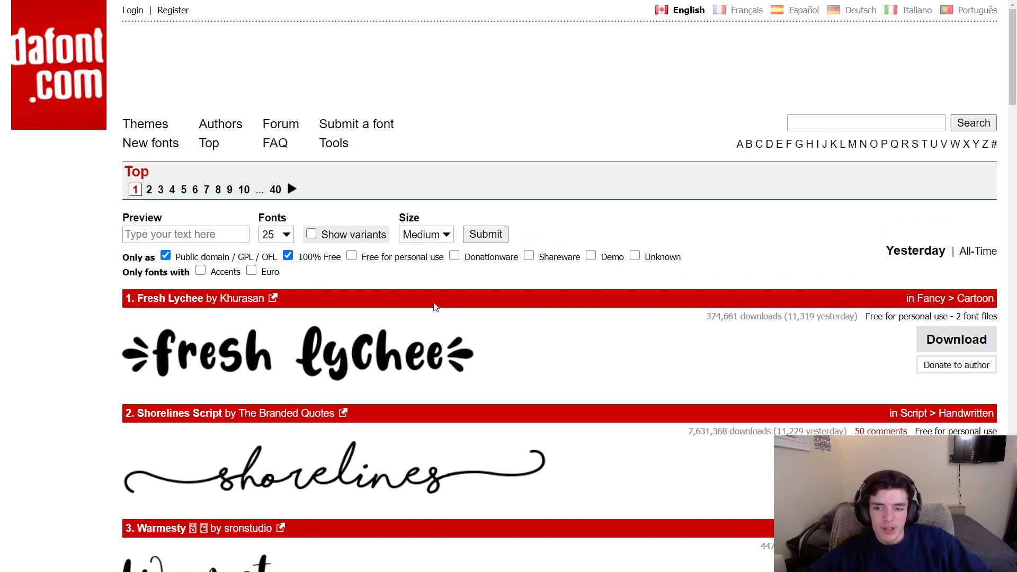
{"action": "left_click", "coordinate": [486, 235]}
- Look through the filtered top fonts for ones suited to a text design
{"action": "scroll", "coordinate": [556, 344], "scroll_direction": "down", "scroll_amount": 5}
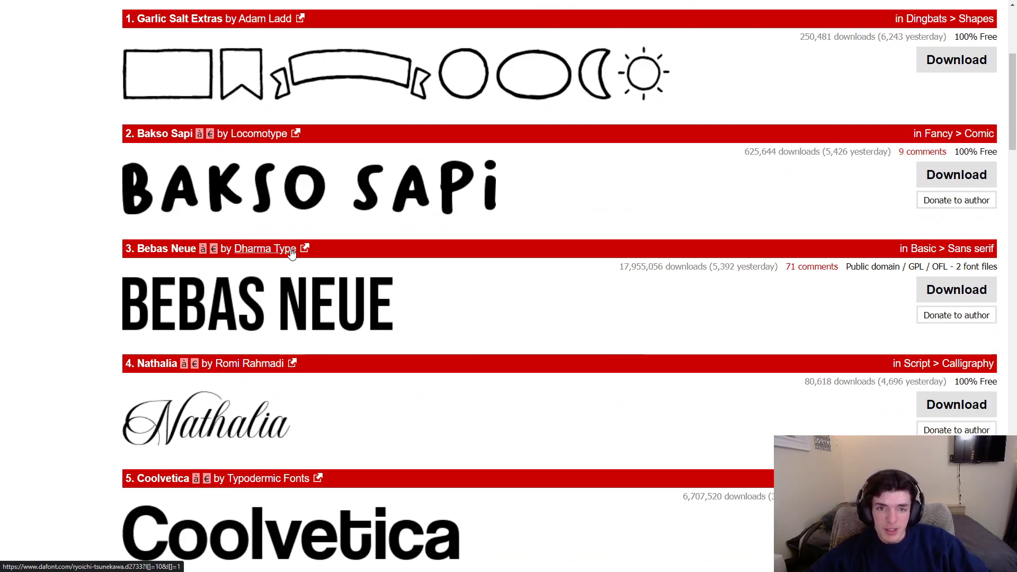
{"action": "scroll", "coordinate": [289, 255], "scroll_direction": "down", "scroll_amount": 1}
{"action": "scroll", "coordinate": [227, 233], "scroll_direction": "down", "scroll_amount": 1}
{"action": "scroll", "coordinate": [226, 231], "scroll_direction": "down", "scroll_amount": 8}
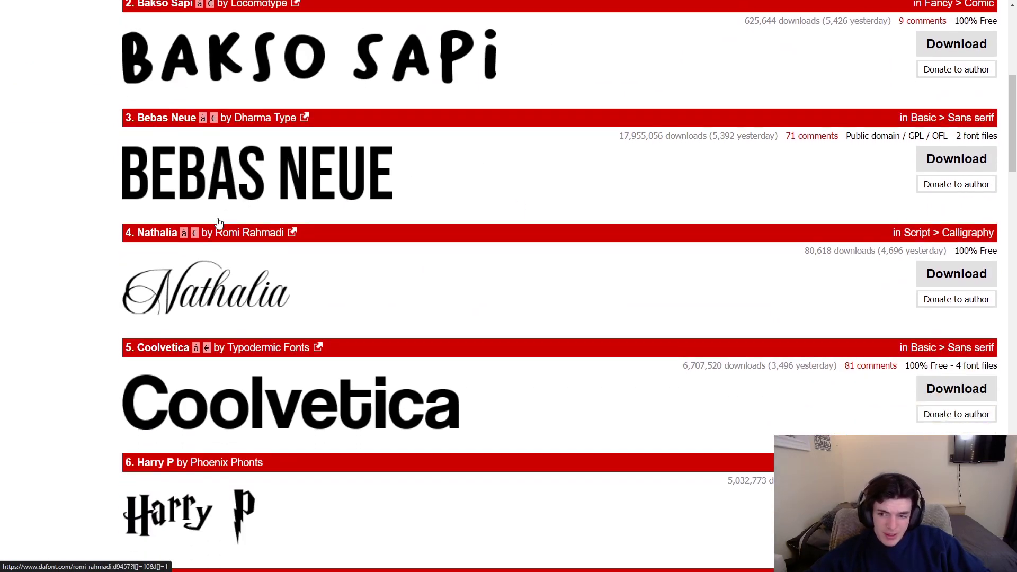
{"action": "scroll", "coordinate": [342, 280], "scroll_direction": "up", "scroll_amount": 11}
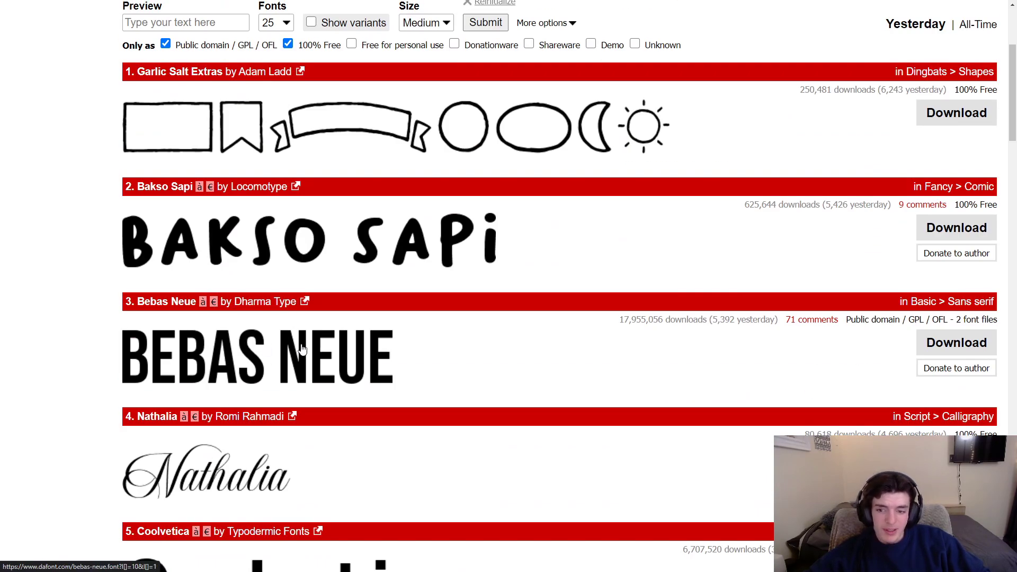
{"action": "scroll", "coordinate": [296, 318], "scroll_direction": "down", "scroll_amount": 6}
{"action": "scroll", "coordinate": [302, 295], "scroll_direction": "up", "scroll_amount": 5}
{"action": "scroll", "coordinate": [313, 274], "scroll_direction": "down", "scroll_amount": 6}
{"action": "scroll", "coordinate": [313, 274], "scroll_direction": "down", "scroll_amount": 20}
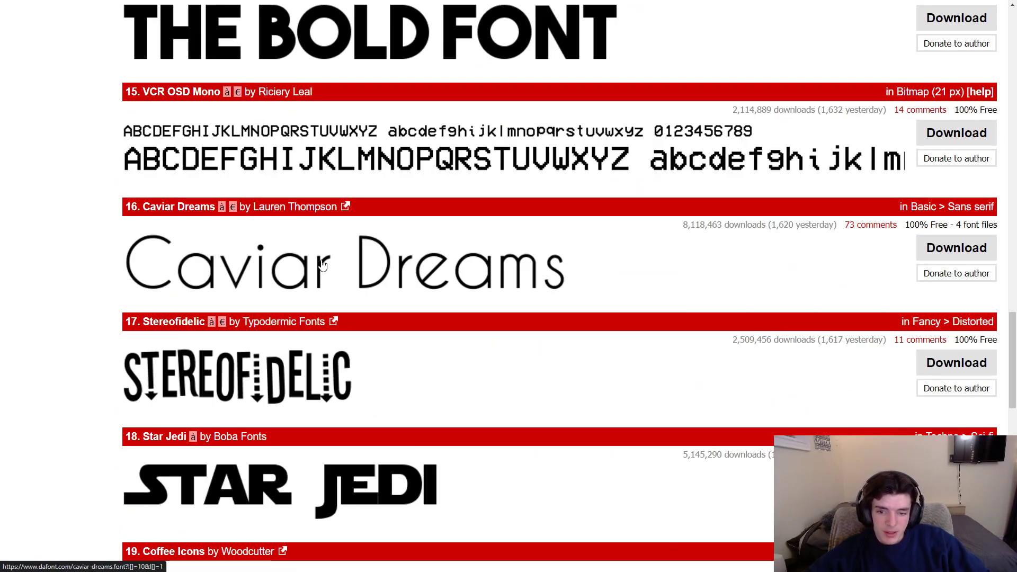
{"action": "scroll", "coordinate": [321, 269], "scroll_direction": "up", "scroll_amount": 20}
{"action": "scroll", "coordinate": [376, 282], "scroll_direction": "up", "scroll_amount": 12}
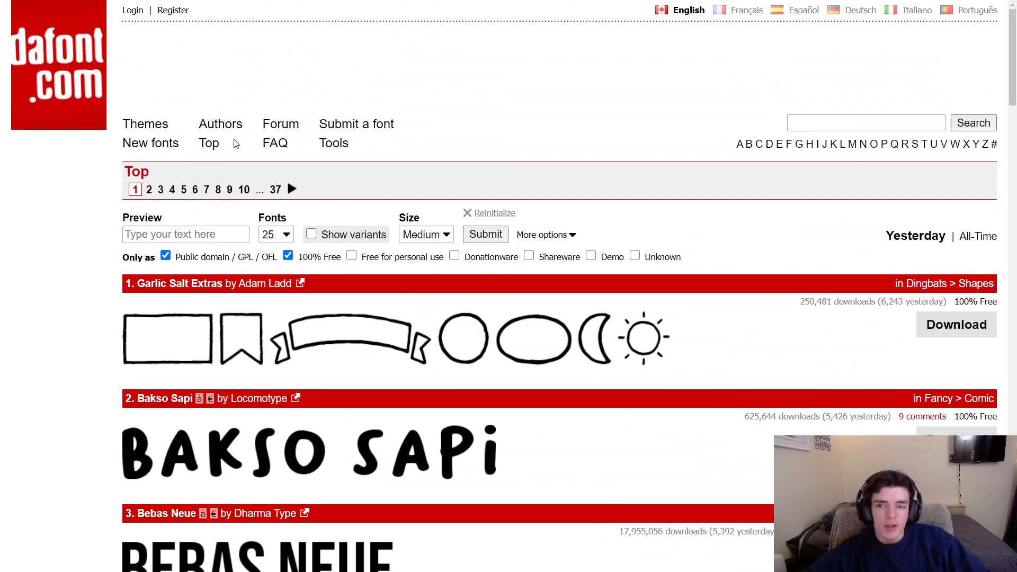
- Open the Script > Handwritten theme and look through its free fonts
{"action": "left_click", "coordinate": [147, 129]}
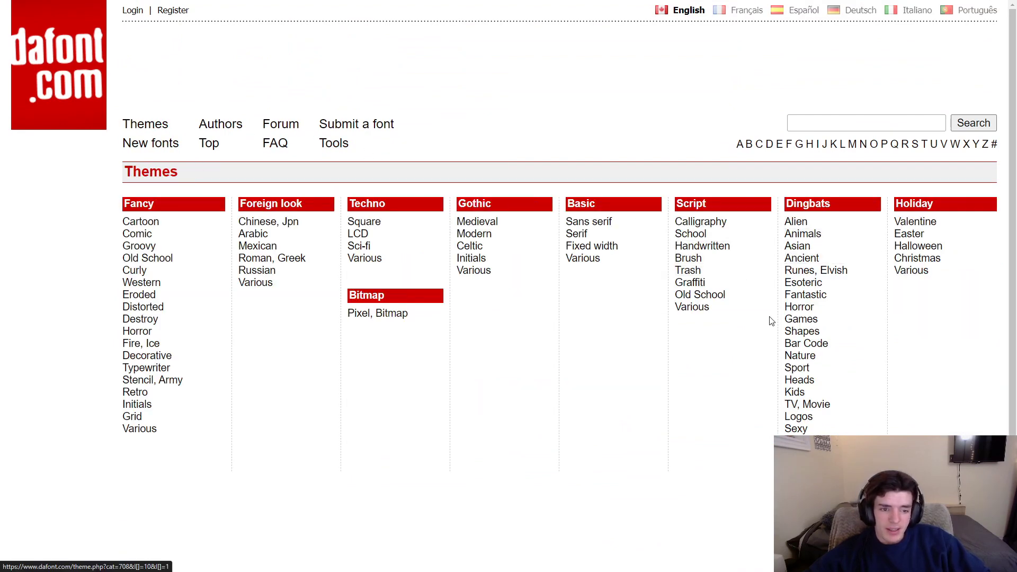
{"action": "left_click", "coordinate": [701, 247]}
{"action": "scroll", "coordinate": [590, 349], "scroll_direction": "down", "scroll_amount": 1}
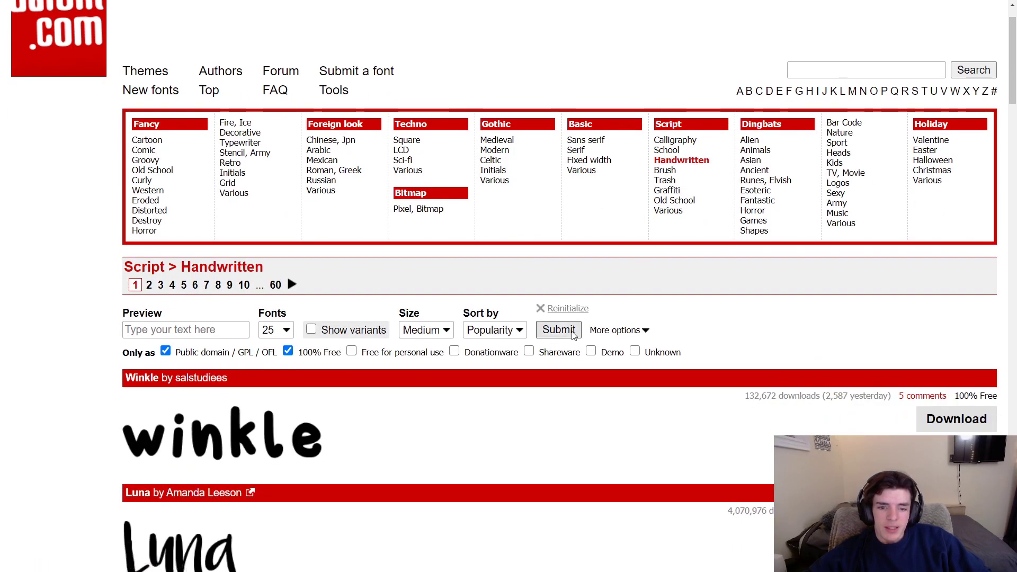
{"action": "scroll", "coordinate": [212, 339], "scroll_direction": "up", "scroll_amount": 1}
{"action": "scroll", "coordinate": [287, 327], "scroll_direction": "down", "scroll_amount": 10}
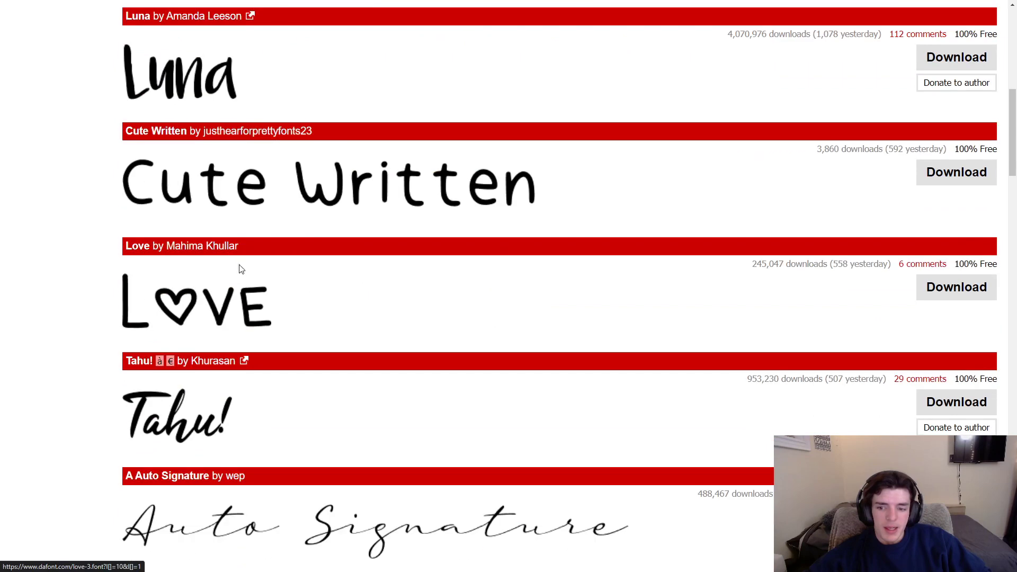
{"action": "scroll", "coordinate": [240, 269], "scroll_direction": "down", "scroll_amount": 2}
{"action": "scroll", "coordinate": [245, 250], "scroll_direction": "up", "scroll_amount": 5}
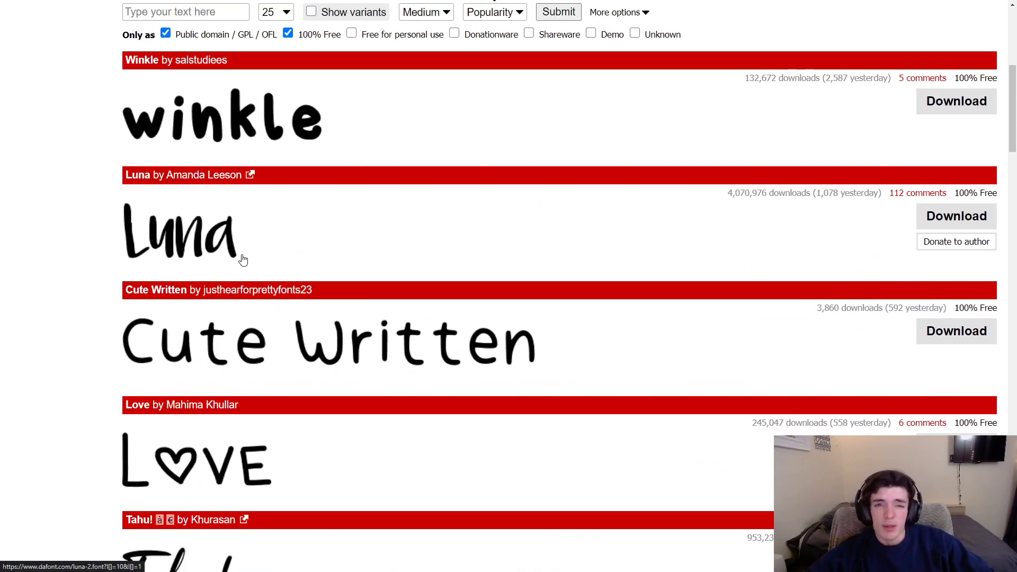
{"action": "scroll", "coordinate": [249, 249], "scroll_direction": "down", "scroll_amount": 13}
{"action": "scroll", "coordinate": [258, 240], "scroll_direction": "down", "scroll_amount": 6}
{"action": "scroll", "coordinate": [256, 241], "scroll_direction": "down", "scroll_amount": 5}
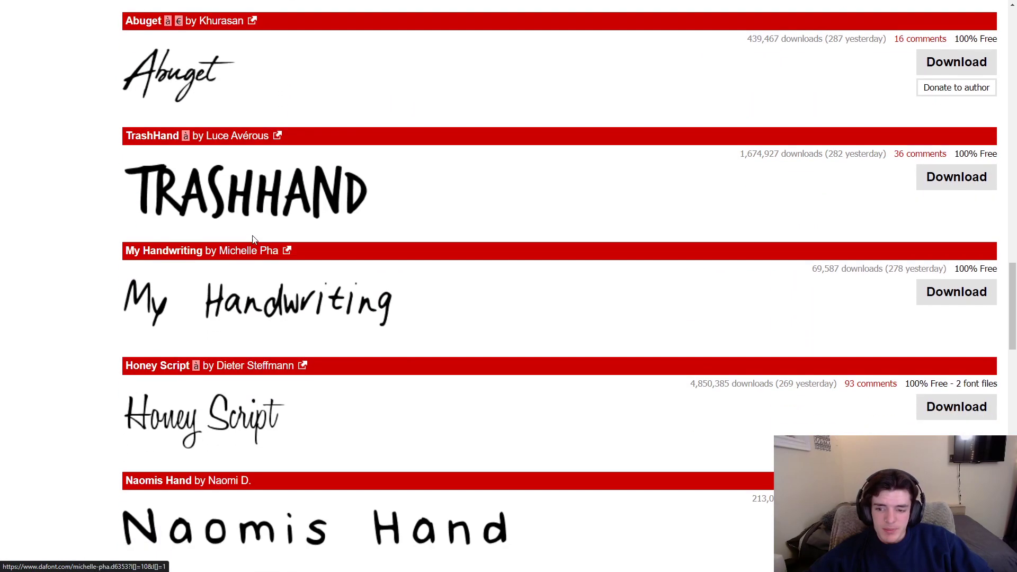
{"action": "scroll", "coordinate": [251, 341], "scroll_direction": "down", "scroll_amount": 2}
{"action": "scroll", "coordinate": [260, 335], "scroll_direction": "up", "scroll_amount": 11}
{"action": "scroll", "coordinate": [266, 328], "scroll_direction": "up", "scroll_amount": 13}
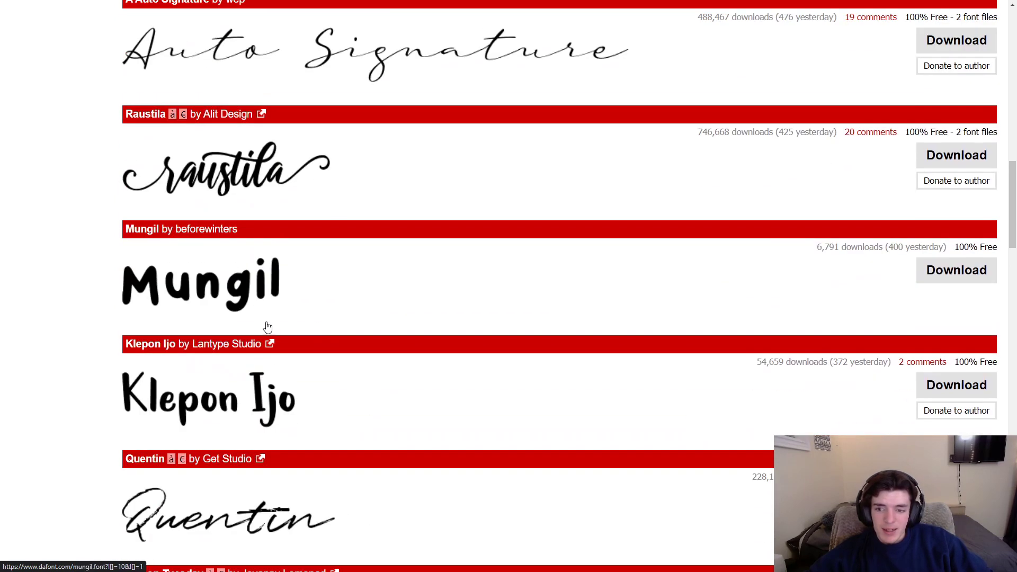
{"action": "scroll", "coordinate": [268, 328], "scroll_direction": "up", "scroll_amount": 5}
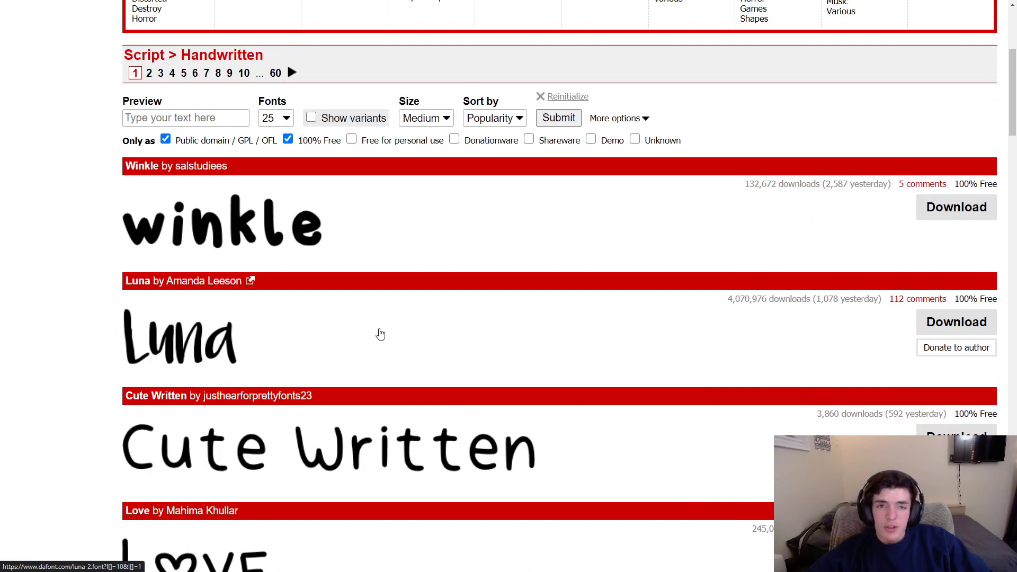
{"action": "scroll", "coordinate": [381, 334], "scroll_direction": "down", "scroll_amount": 17}
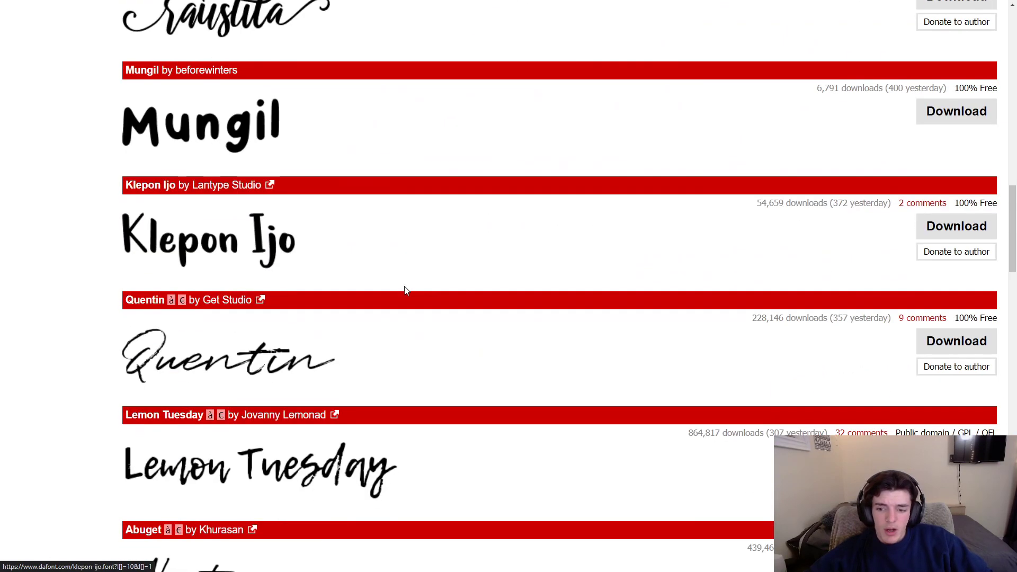
{"action": "scroll", "coordinate": [407, 288], "scroll_direction": "down", "scroll_amount": 20}
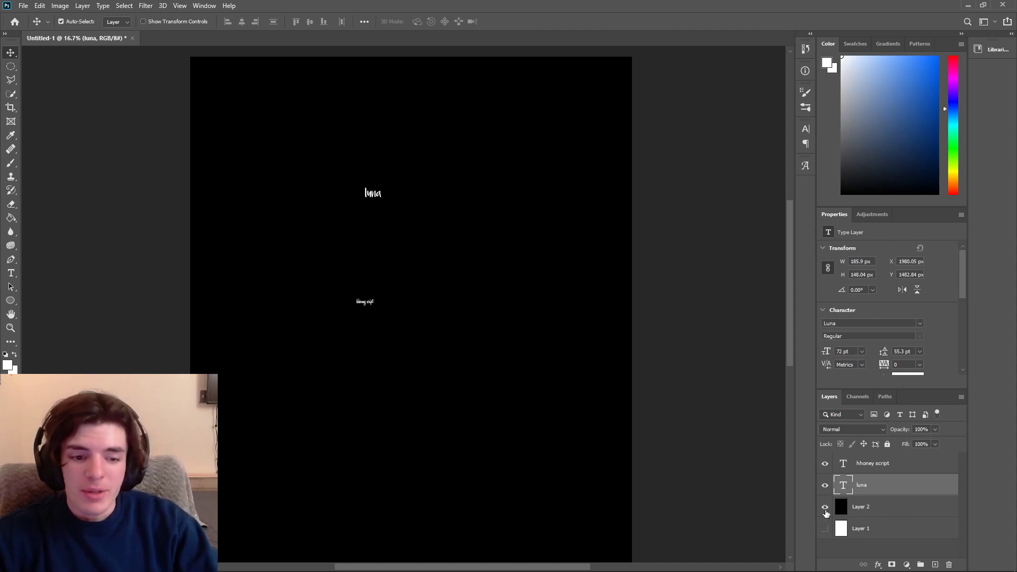
- Back in Photoshop, hide the black Layer 2 and show it again to view the canvas without its background
{"action": "left_click", "coordinate": [825, 508]}
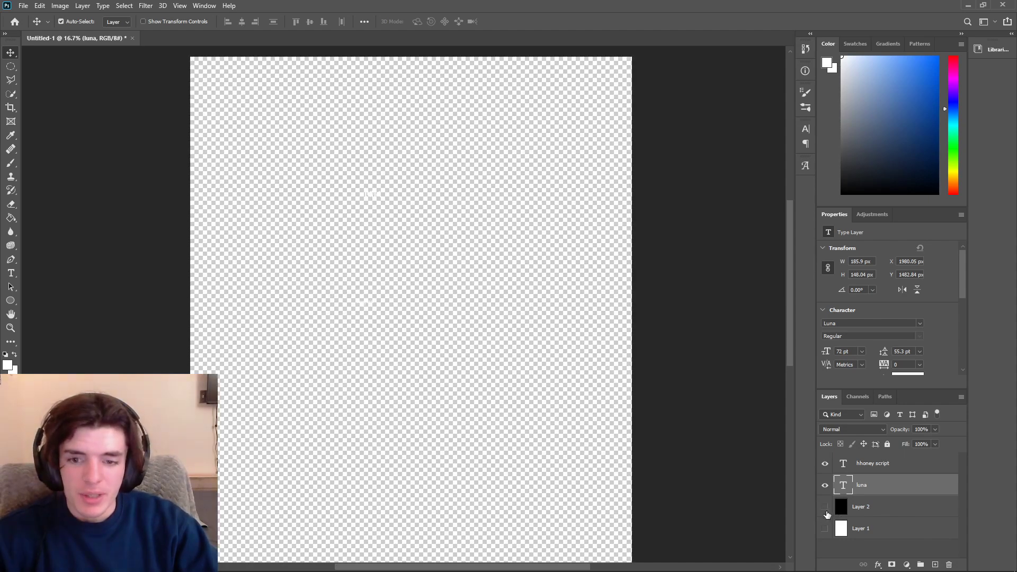
{"action": "left_click", "coordinate": [825, 507]}
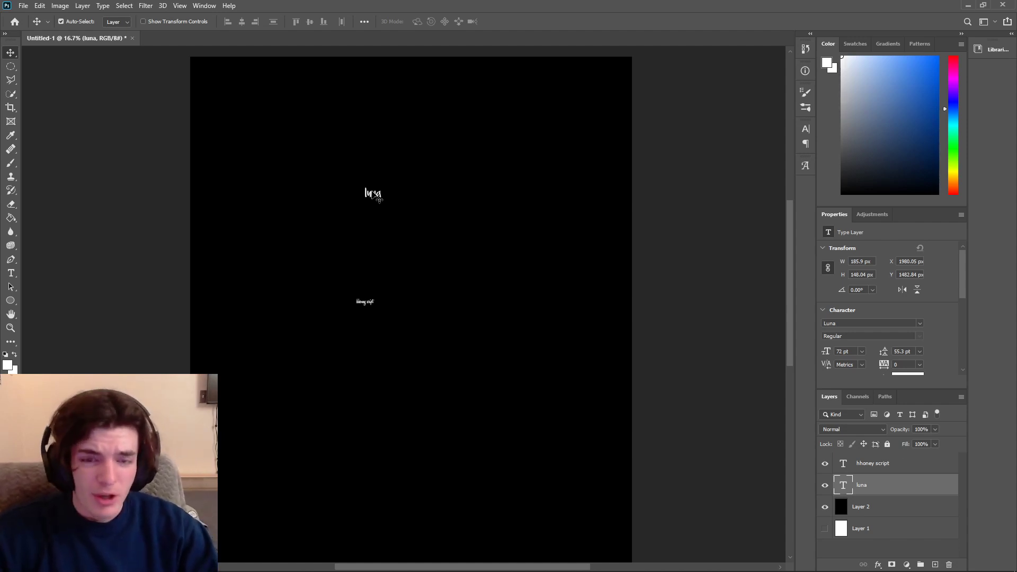
- Enlarge the "luna" text to about 1340 px wide with Free Transform
{"action": "left_click_drag", "start_coordinate": [374, 194], "coordinate": [366, 190]}
{"action": "key", "text": "ctrl+t"}
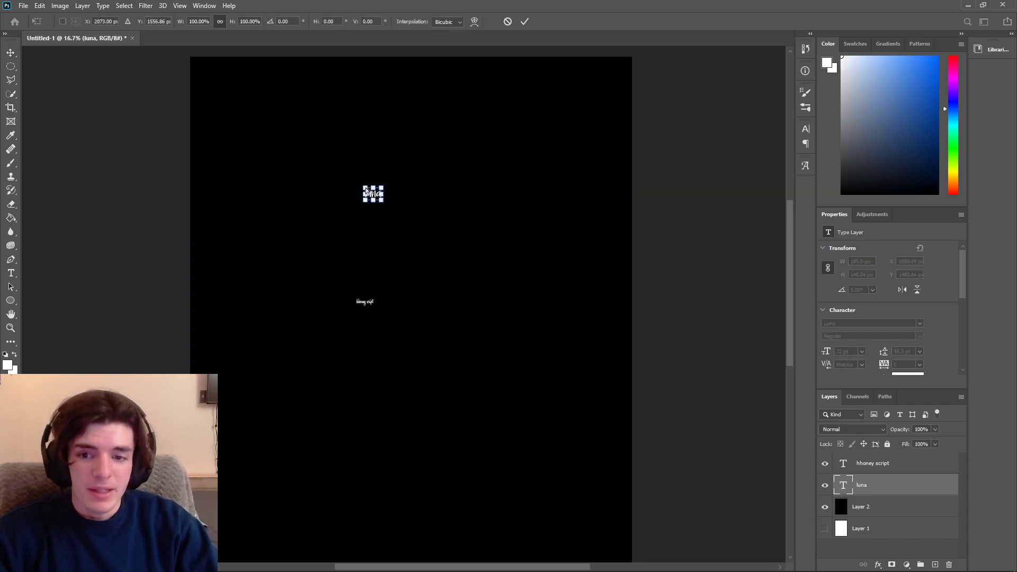
{"action": "left_click_drag", "start_coordinate": [383, 187], "coordinate": [470, 141]}
{"action": "left_click", "coordinate": [525, 21]}
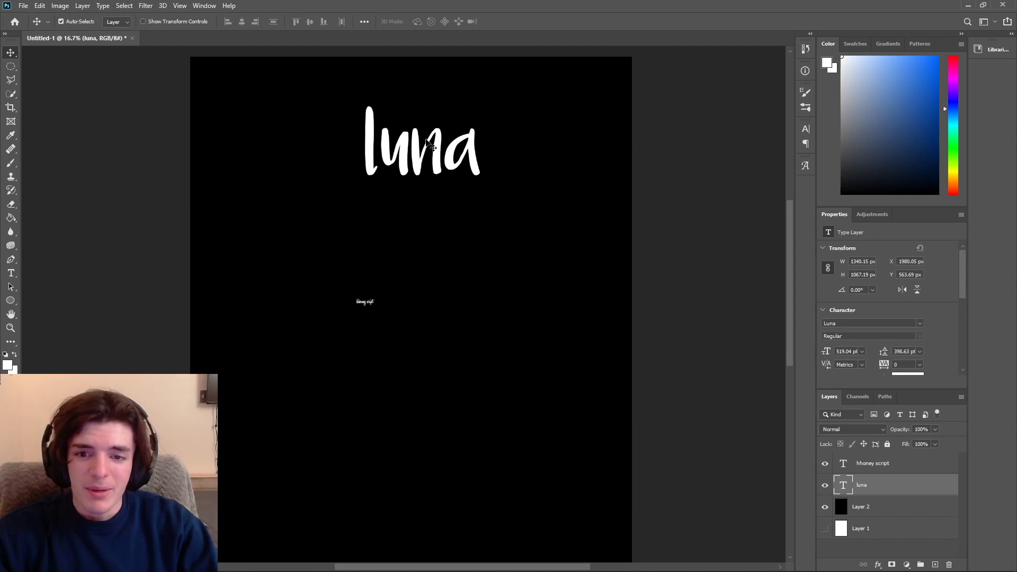
- Enlarge the "hhoney script" text to about 1787 px wide and arrange both texts closer together near the top centre of the canvas
{"action": "left_click", "coordinate": [367, 301]}
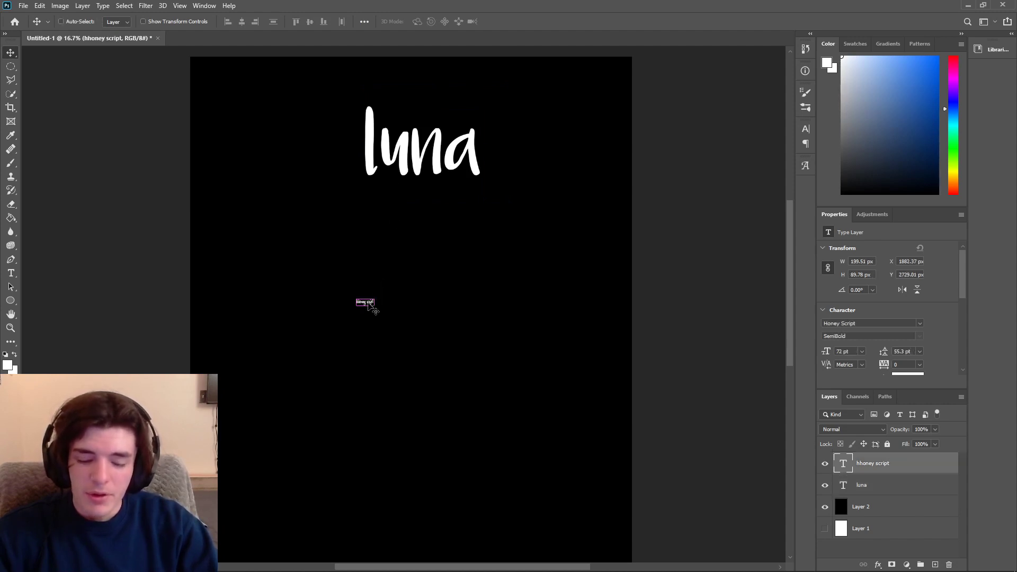
{"action": "key", "text": "ctrl+t"}
{"action": "left_click_drag", "start_coordinate": [386, 289], "coordinate": [514, 209]}
{"action": "left_click", "coordinate": [524, 21]}
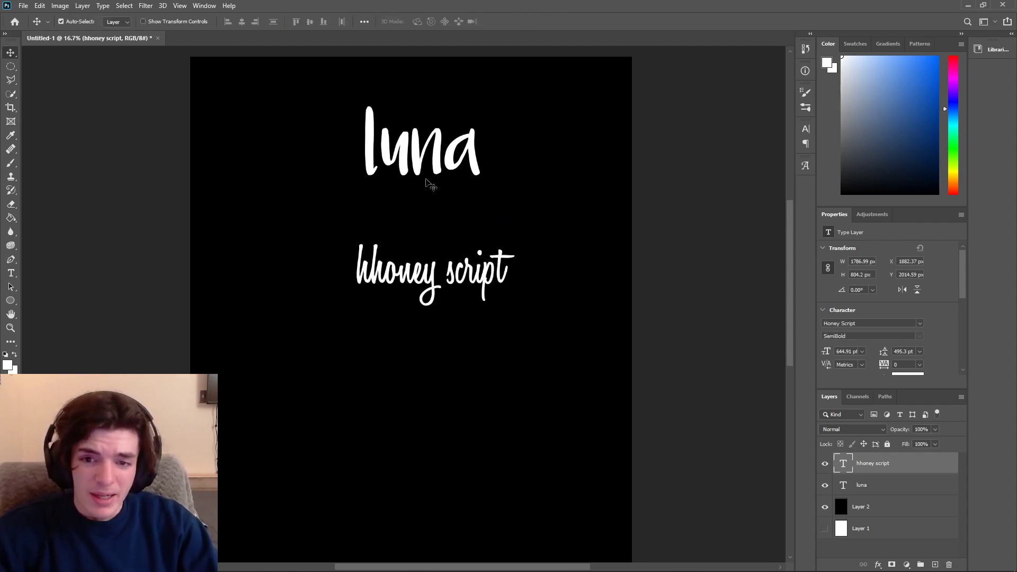
{"action": "left_click_drag", "start_coordinate": [436, 165], "coordinate": [428, 174]}
{"action": "left_click_drag", "start_coordinate": [419, 277], "coordinate": [405, 262]}
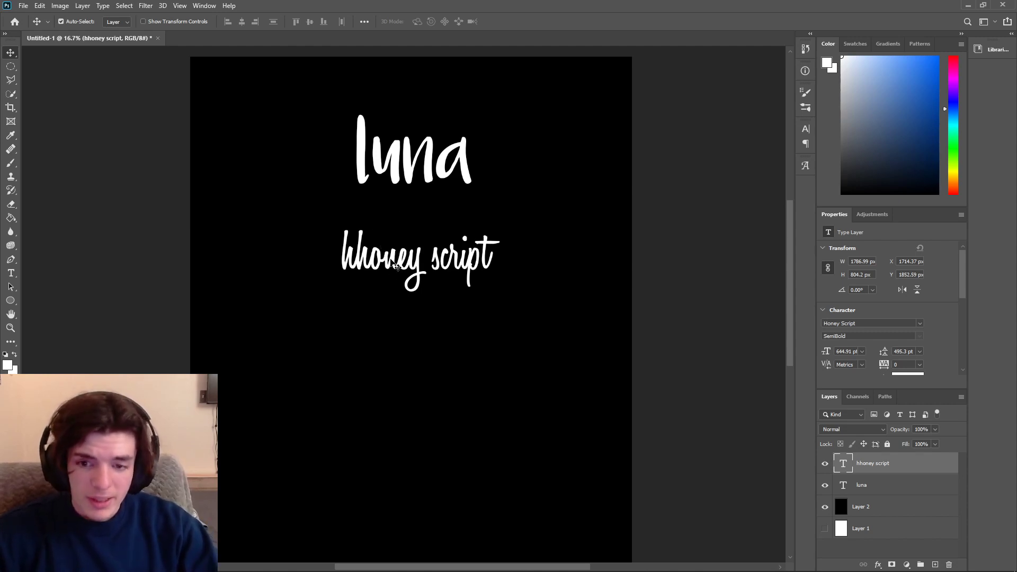
- Scale the "hhoney script" text up to about 141% with Free Transform
{"action": "left_click", "coordinate": [39, 6]}
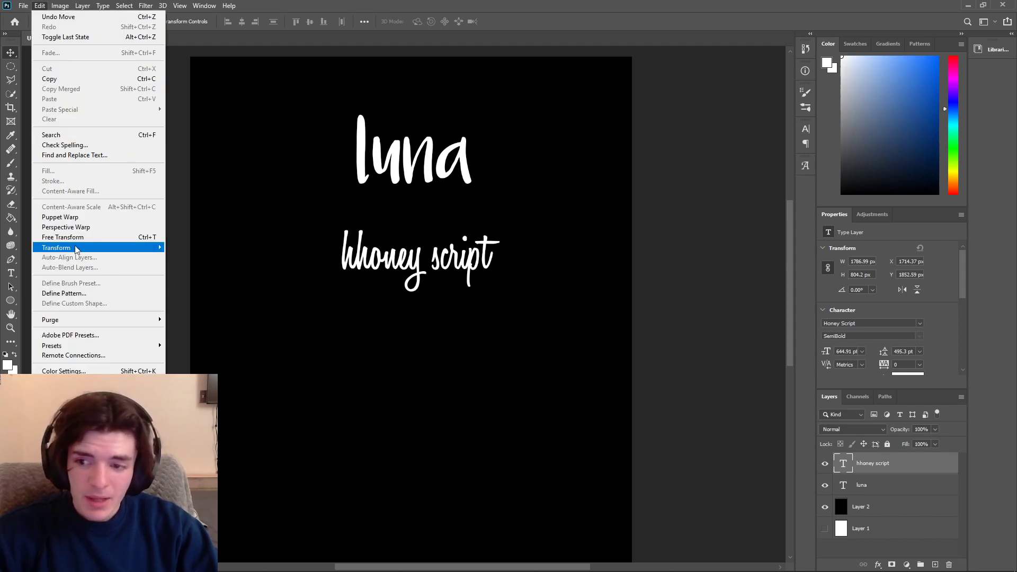
{"action": "mouse_move", "coordinate": [86, 248]}
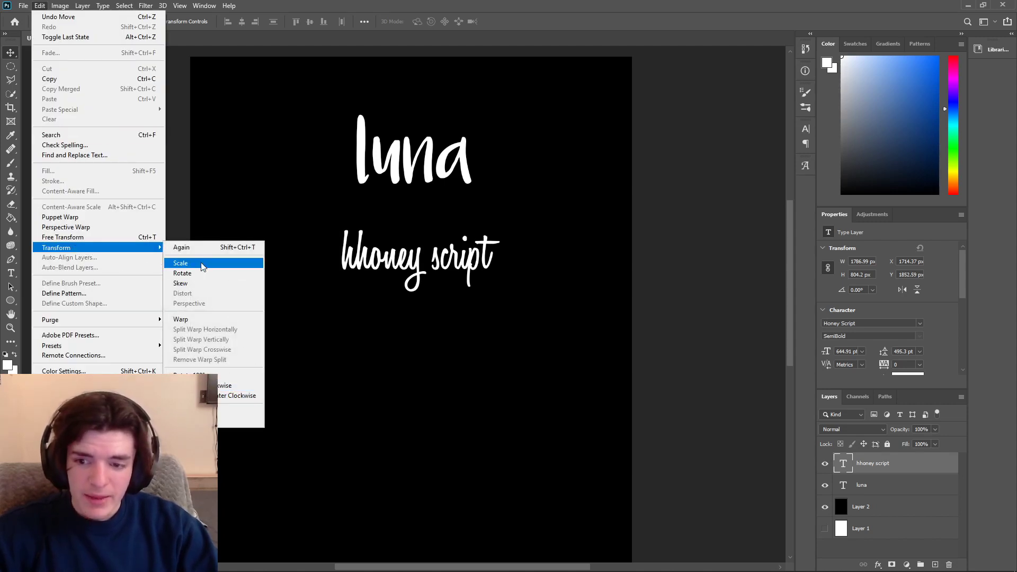
{"action": "left_click", "coordinate": [85, 240]}
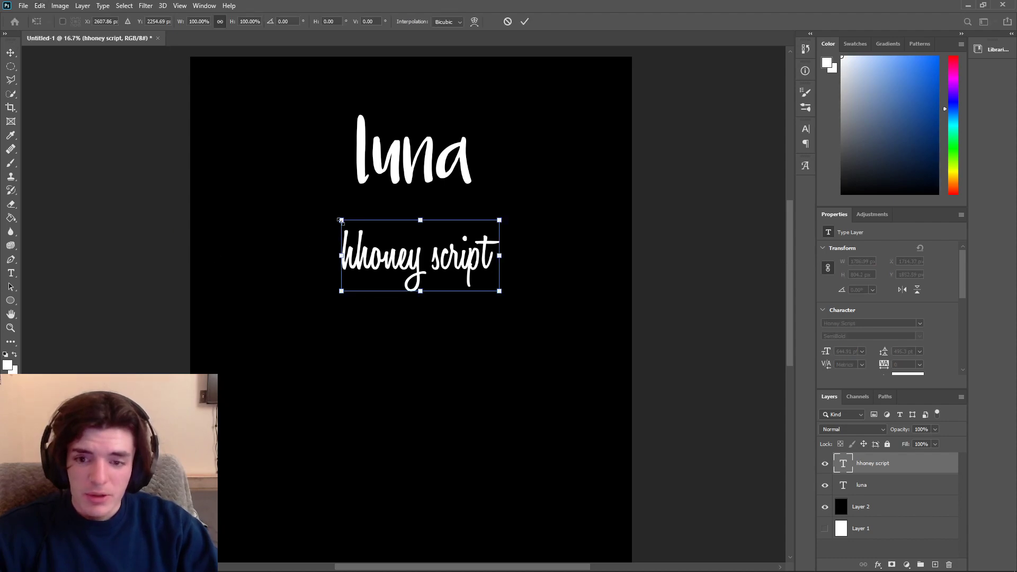
{"action": "left_click_drag", "start_coordinate": [317, 207], "coordinate": [278, 191]}
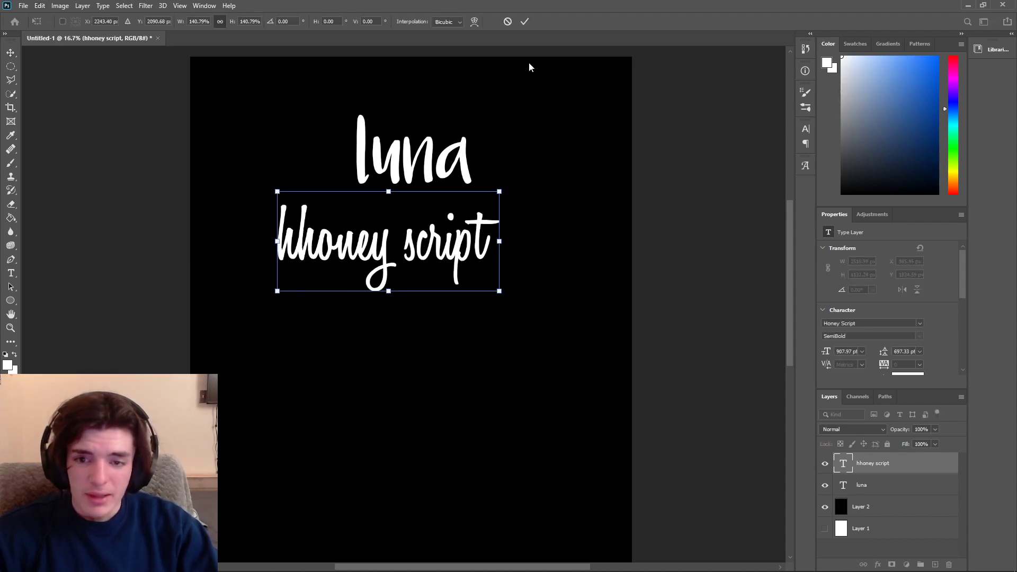
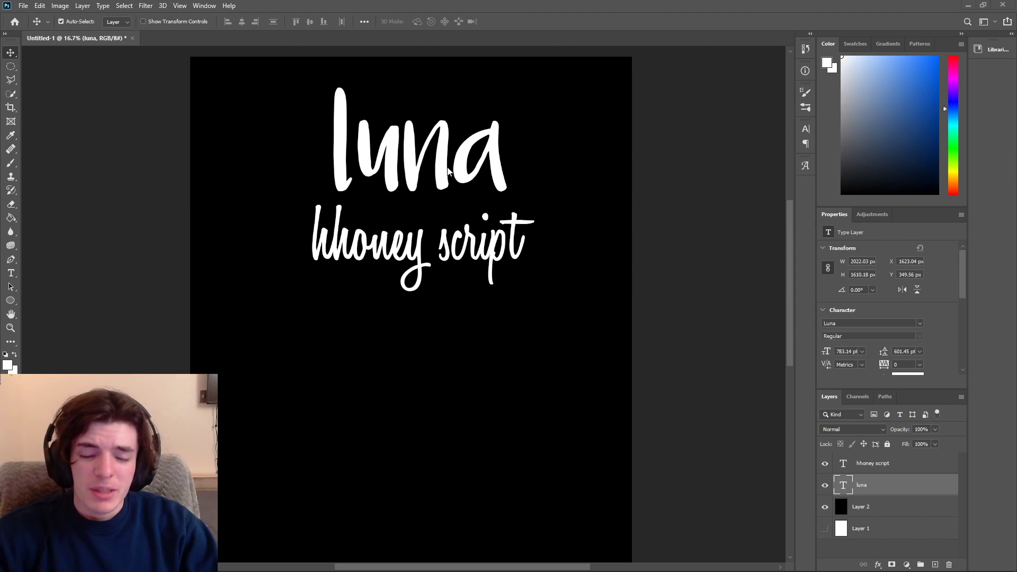
- Replace the word "luna" with "happy"
{"action": "key", "text": "t"}
{"action": "double_click", "coordinate": [465, 164]}
{"action": "type", "text": "happ"}
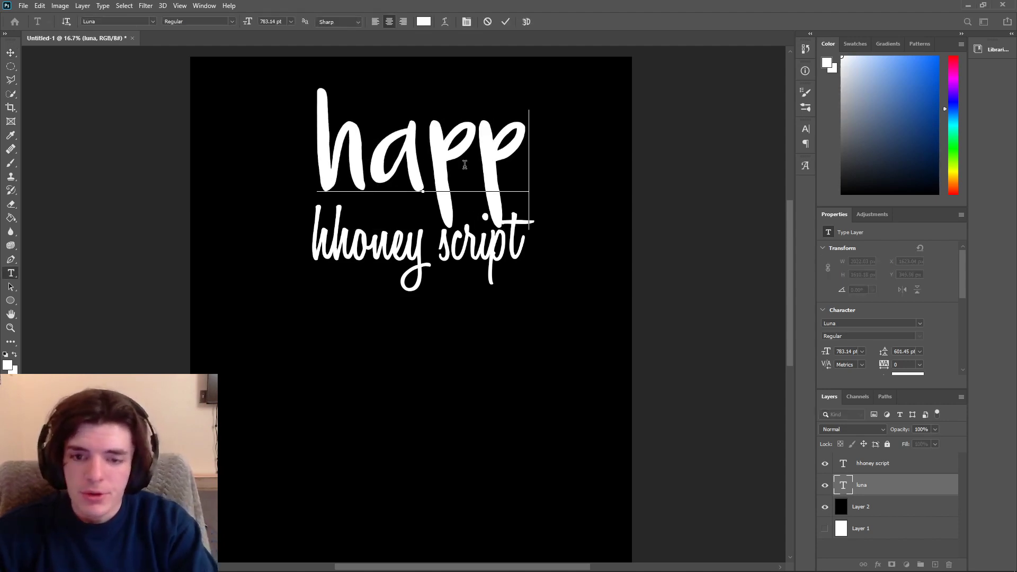
{"action": "type", "text": "y"}
{"action": "key", "text": "ctrl+Return"}
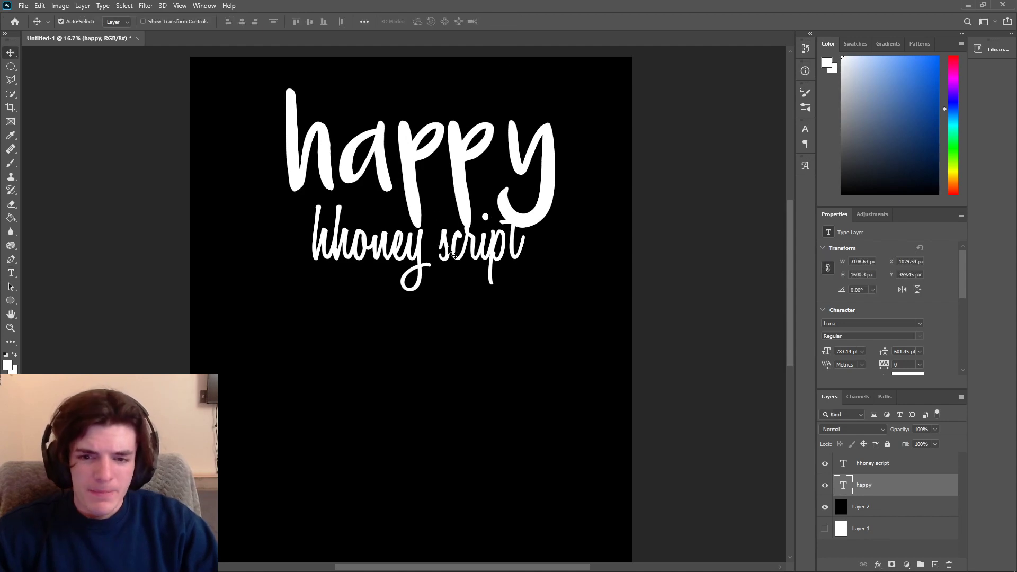
- Replace the text "hhoney script" with "easter"
{"action": "double_click", "coordinate": [450, 251]}
{"action": "key", "text": "ctrl+a"}
{"action": "type", "text": "easy"}
{"action": "key", "text": "BackSpace"}
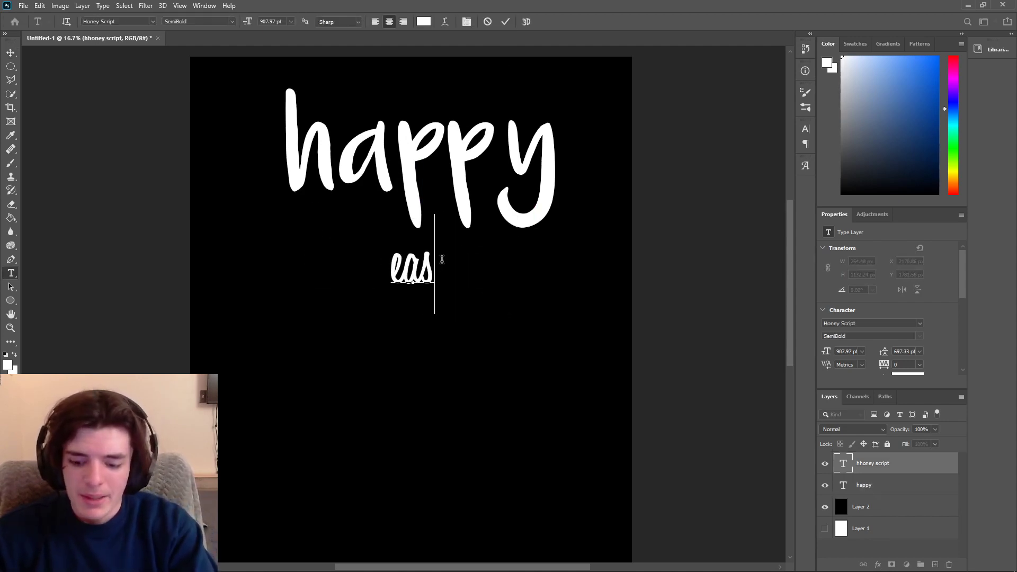
{"action": "type", "text": "ter"}
{"action": "left_click", "coordinate": [505, 21]}
{"action": "key", "text": "v"}
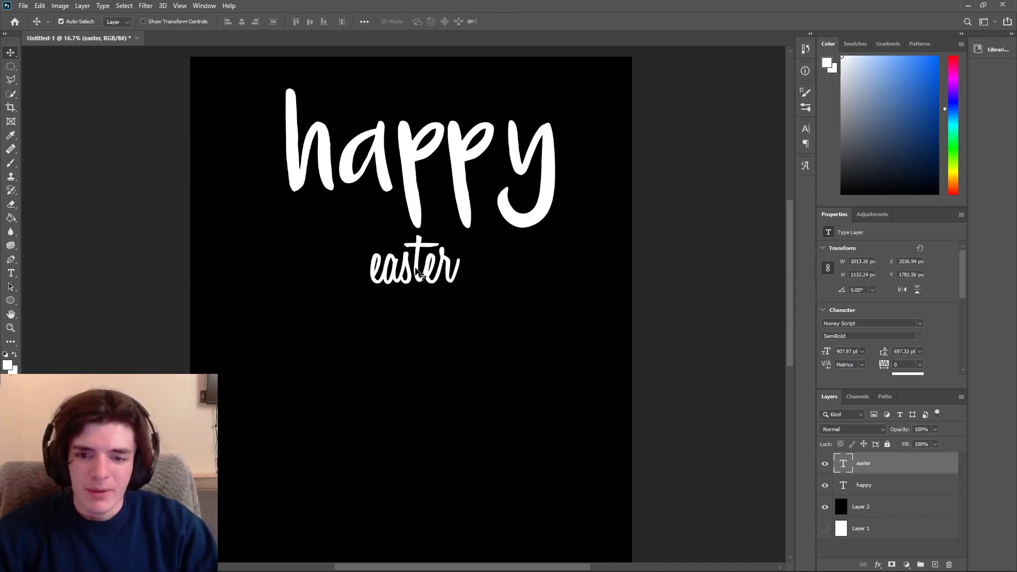
- Enlarge the "easter" text to about 2128 px wide and place it centred beneath "happy"
{"action": "key", "text": "ctrl+t"}
{"action": "left_click_drag", "start_coordinate": [466, 211], "coordinate": [606, 141]}
{"action": "key", "text": "Return"}
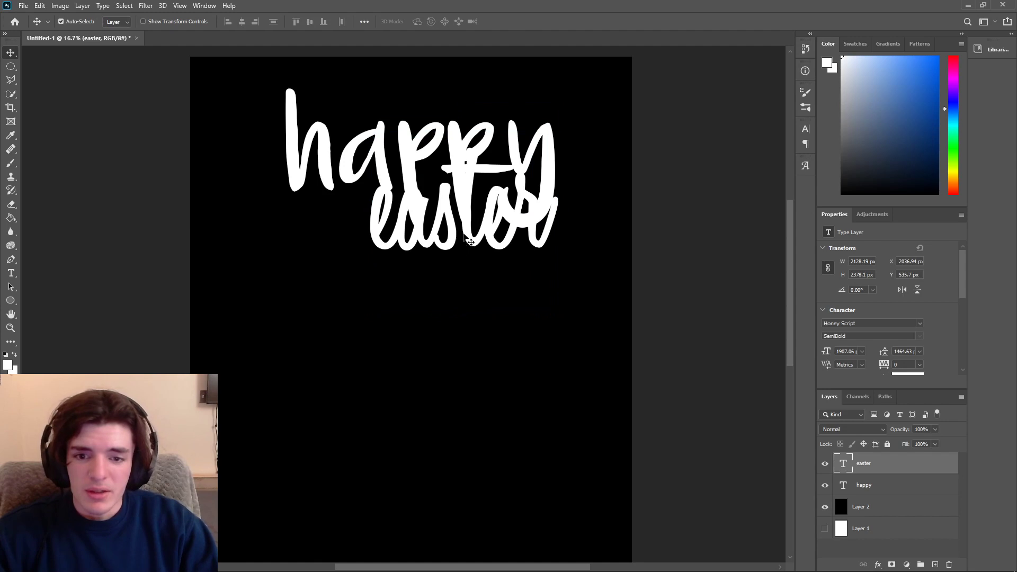
{"action": "left_click_drag", "start_coordinate": [449, 245], "coordinate": [416, 308]}
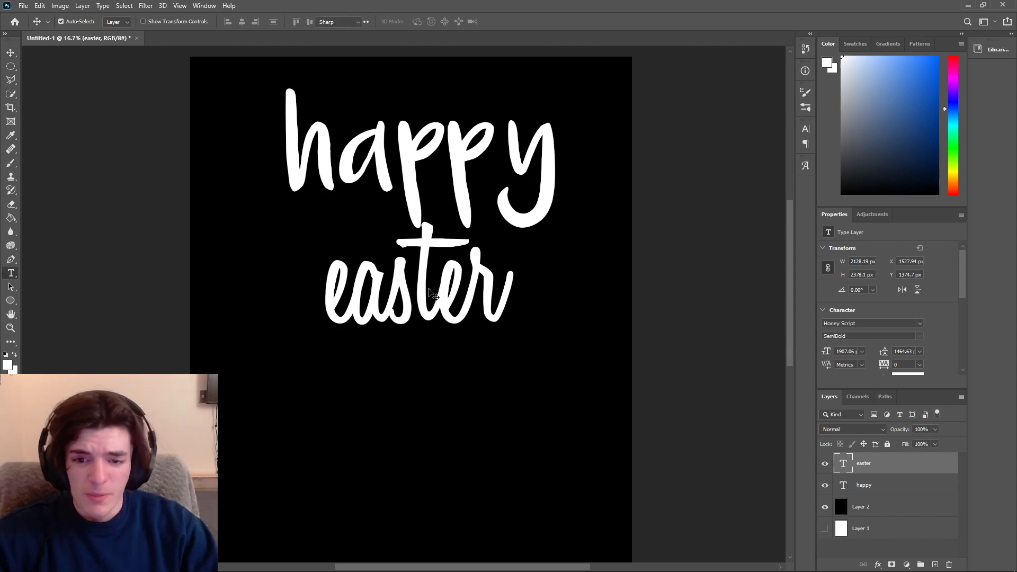
- Change the font of the "easter" text to SUBSCRIBER
{"action": "double_click", "coordinate": [402, 269]}
{"action": "left_click", "coordinate": [153, 22]}
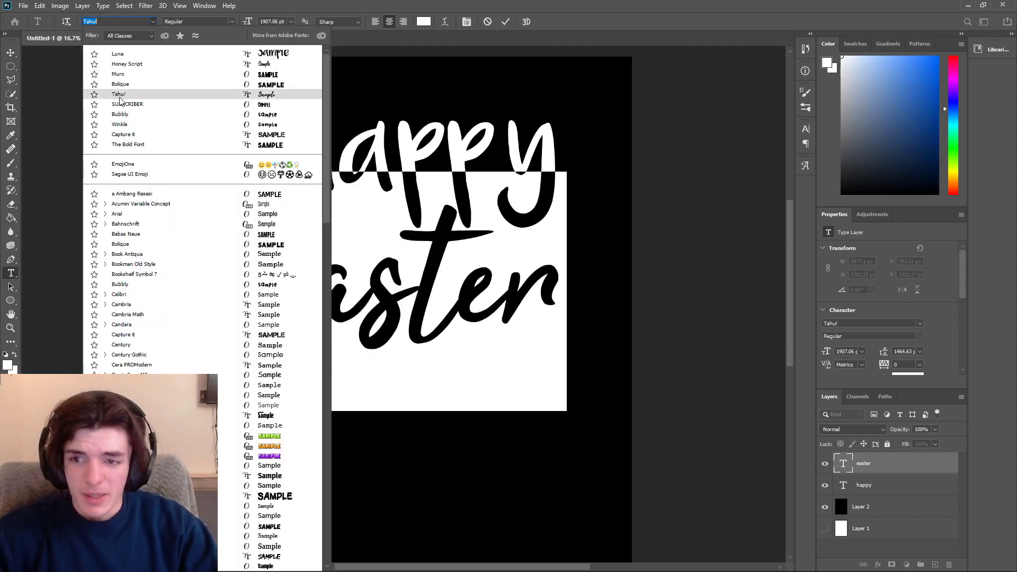
{"action": "left_click", "coordinate": [125, 109]}
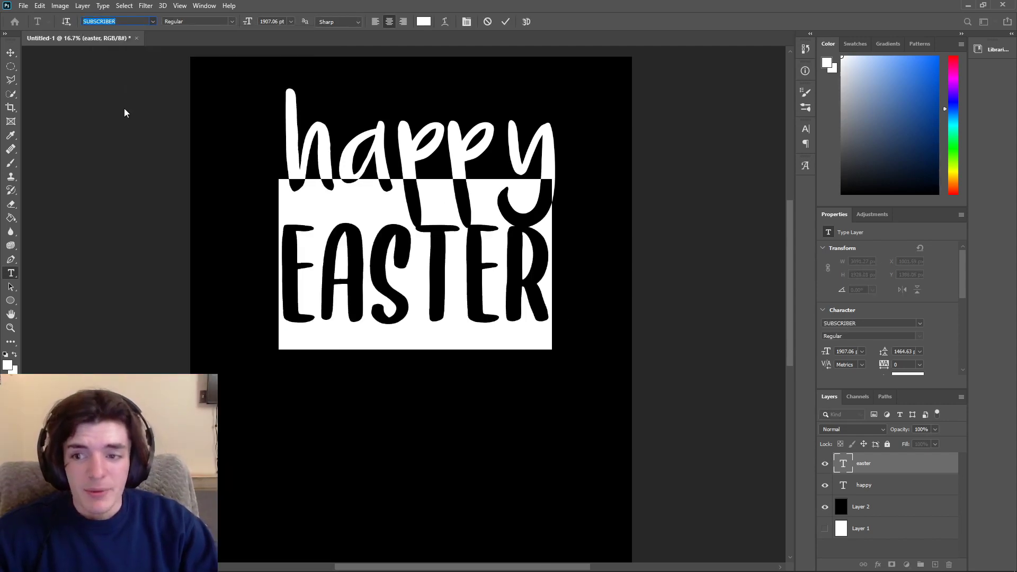
{"action": "left_click", "coordinate": [506, 22]}
{"action": "key", "text": "v"}
- Scale the "happy" text up to about 127% and position it across the upper part of the canvas
{"action": "mouse_move", "coordinate": [461, 173]}
{"action": "left_mouse_down"}
{"action": "mouse_move", "coordinate": [465, 146]}
{"action": "mouse_move", "coordinate": [463, 154]}
{"action": "left_mouse_up"}
{"action": "double_click", "coordinate": [463, 155]}
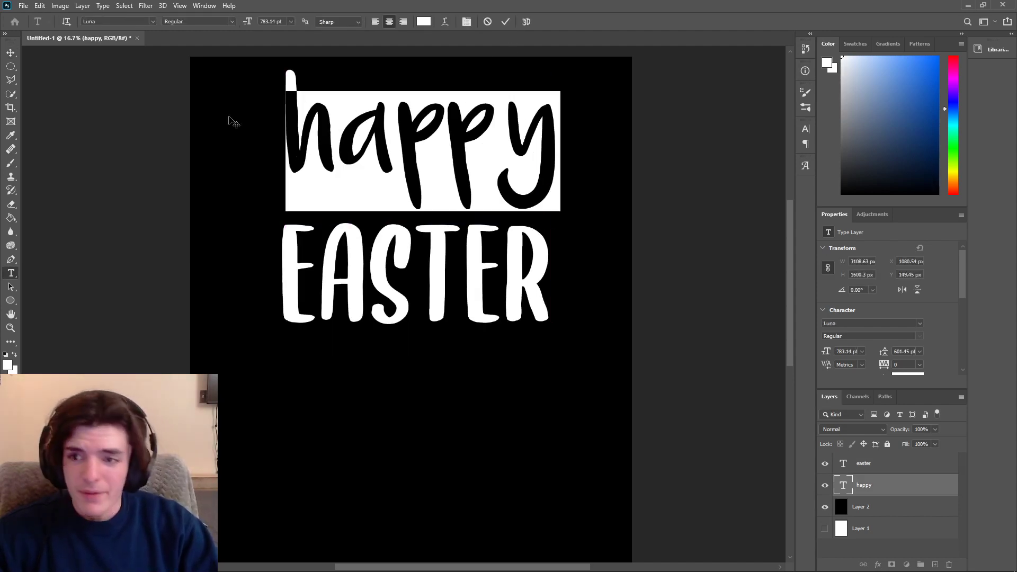
{"action": "left_click", "coordinate": [506, 22]}
{"action": "key", "text": "v"}
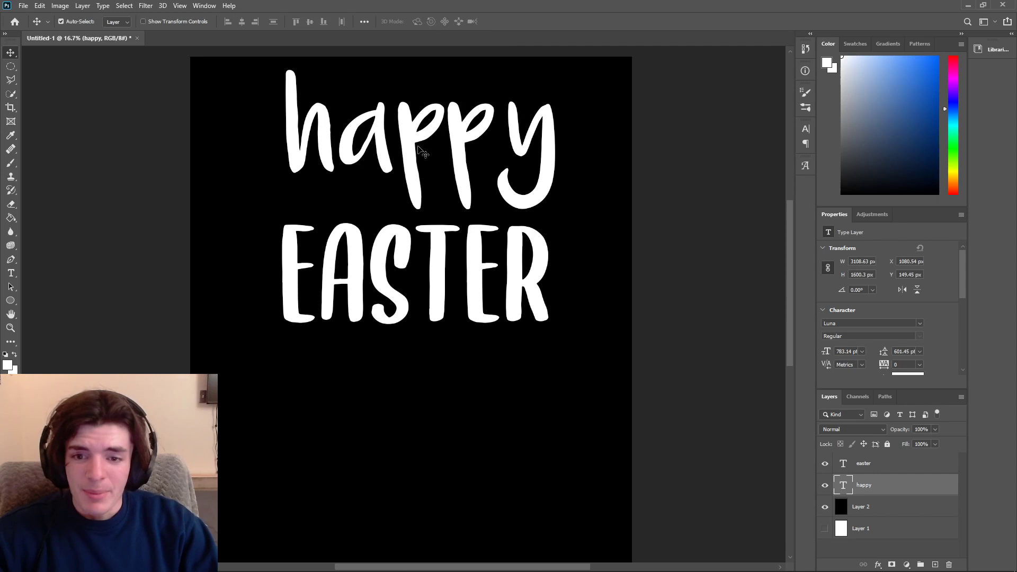
{"action": "key", "text": "ctrl+t"}
{"action": "left_click_drag", "start_coordinate": [561, 67], "coordinate": [636, 47]}
{"action": "left_click_drag", "start_coordinate": [505, 119], "coordinate": [480, 141]}
{"action": "key", "text": "Return"}
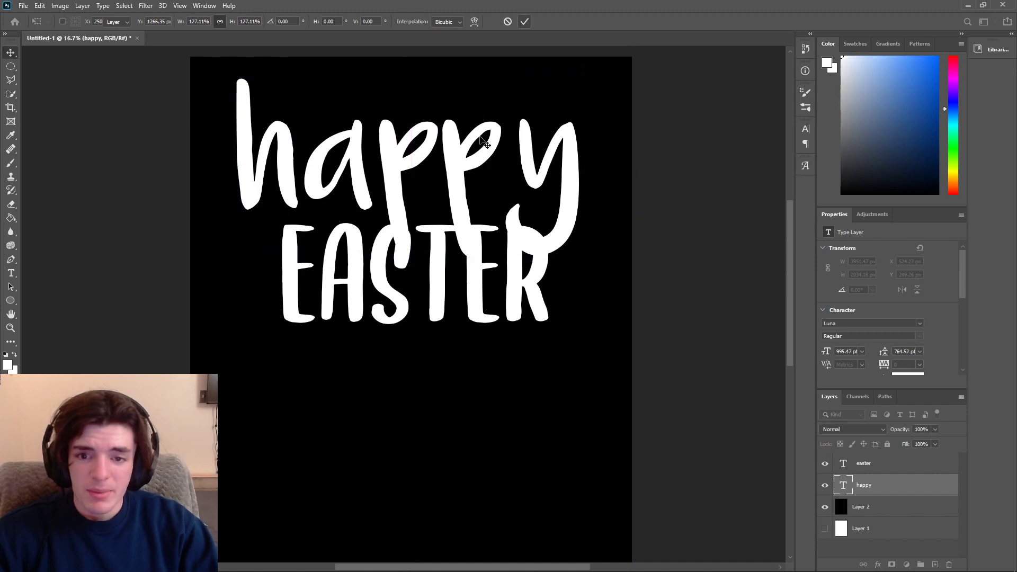
- Scale the "easter" text up to about 125% and place it directly beneath "happy", matching that word's width
{"action": "left_click_drag", "start_coordinate": [392, 258], "coordinate": [401, 294]}
{"action": "key", "text": "ctrl+t"}
{"action": "left_click_drag", "start_coordinate": [545, 226], "coordinate": [613, 183]}
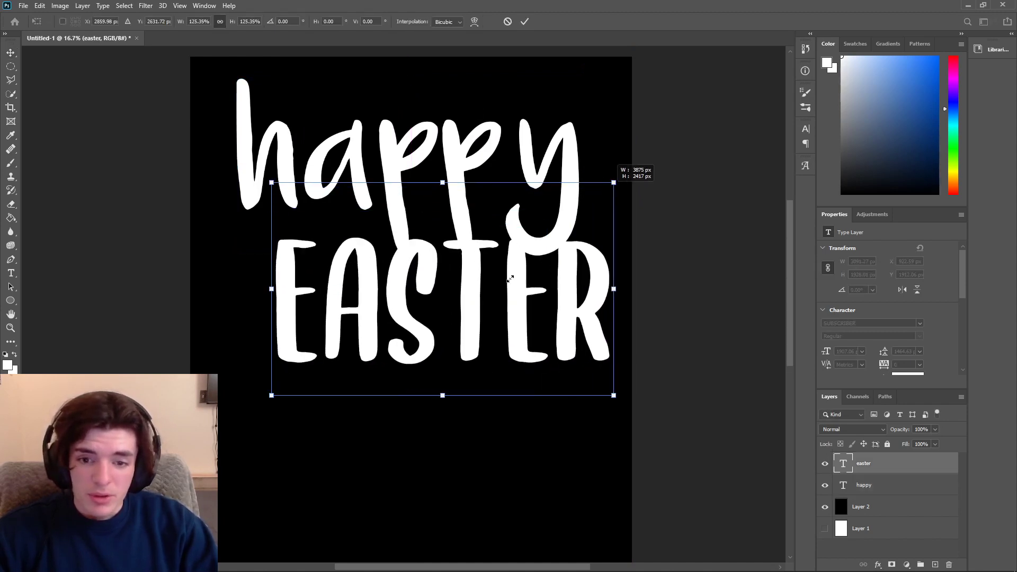
{"action": "left_click_drag", "start_coordinate": [471, 303], "coordinate": [439, 327]}
{"action": "left_click", "coordinate": [525, 22]}
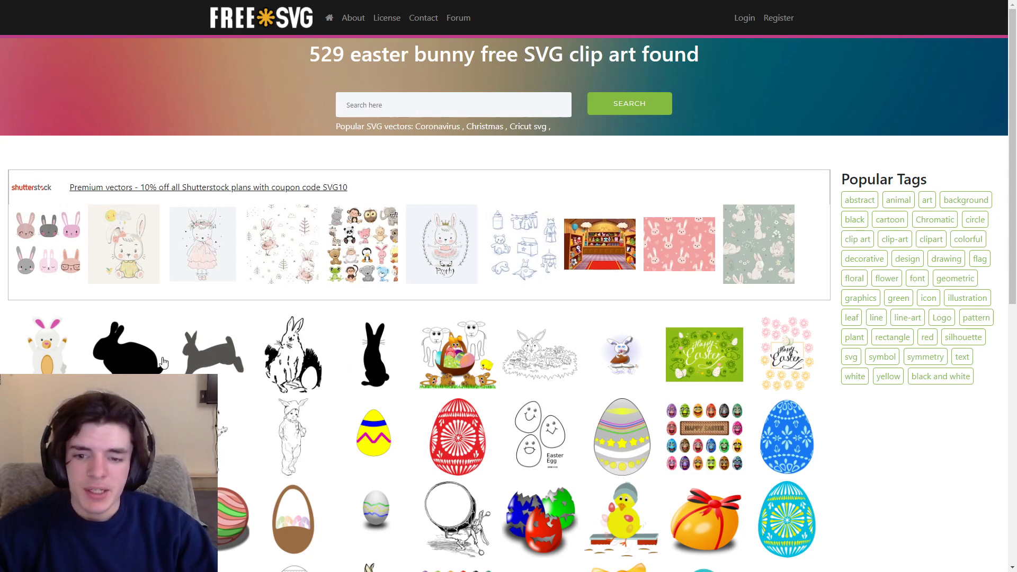
- Bring the "bunny hopping 01" SVG from FreeSVG into the Photoshop document and enlarge it to about 1432 px wide
{"action": "left_click", "coordinate": [222, 365]}
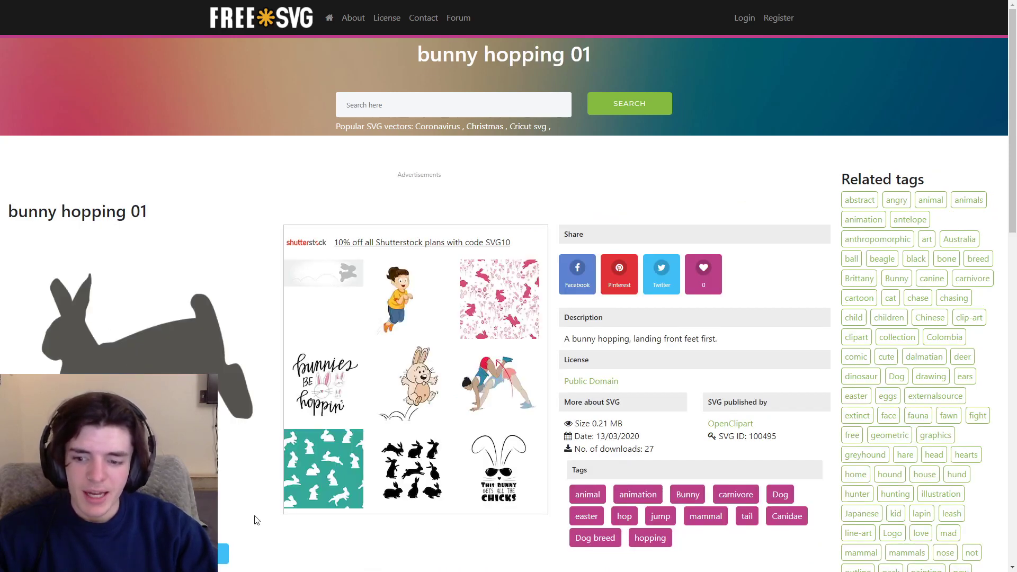
{"action": "left_click_drag", "start_coordinate": [238, 506], "coordinate": [276, 562]}
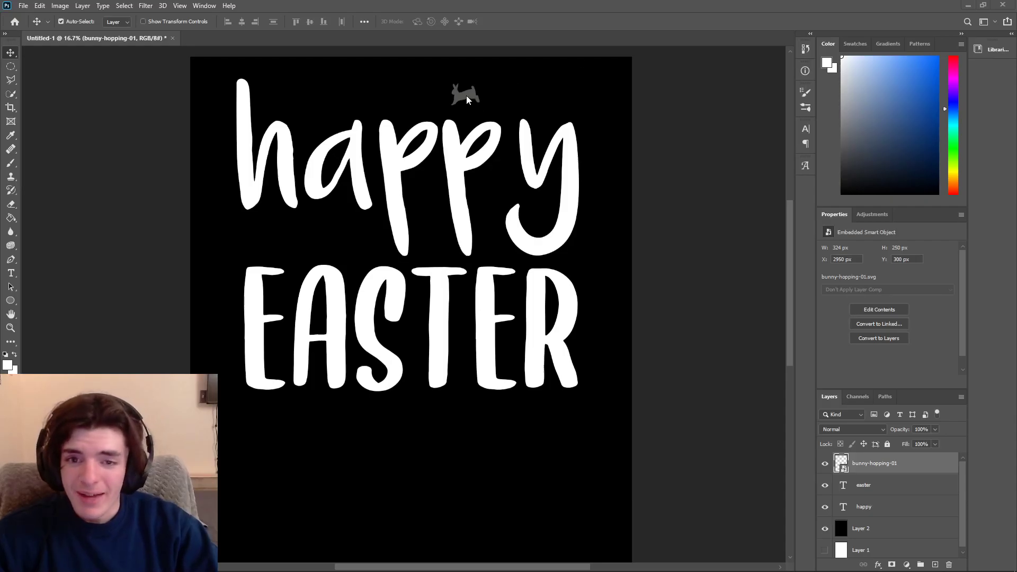
{"action": "key", "text": "ctrl+t"}
{"action": "left_click_drag", "start_coordinate": [481, 110], "coordinate": [602, 217]}
{"action": "left_click", "coordinate": [507, 22]}
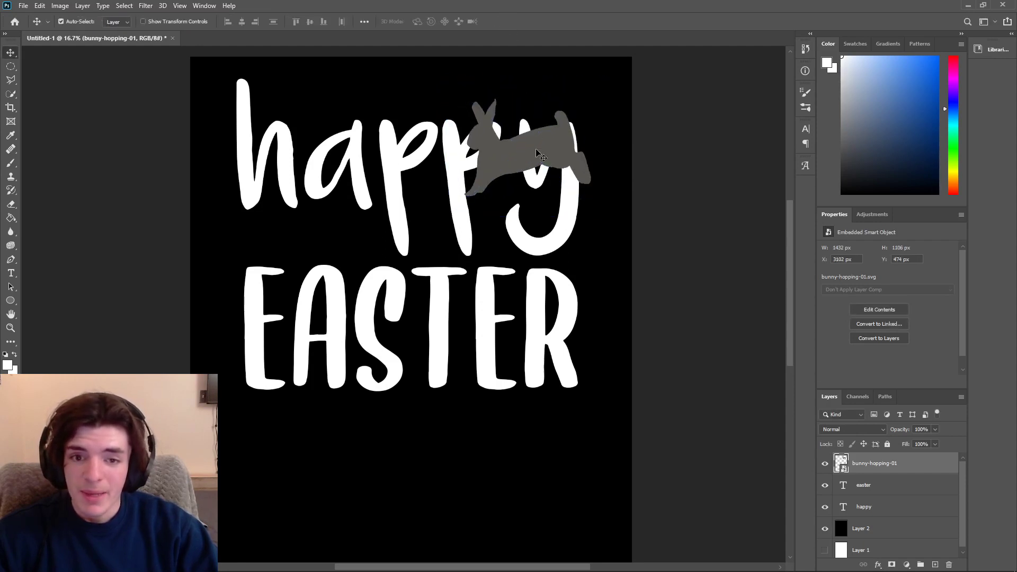
- Shrink the bunny to about 742 px wide and fit it into the gap between "ha" and "EA"
{"action": "left_click_drag", "start_coordinate": [535, 149], "coordinate": [492, 112]}
{"action": "key", "text": "ctrl+t"}
{"action": "left_click_drag", "start_coordinate": [558, 179], "coordinate": [327, 242]}
{"action": "left_click", "coordinate": [507, 22]}
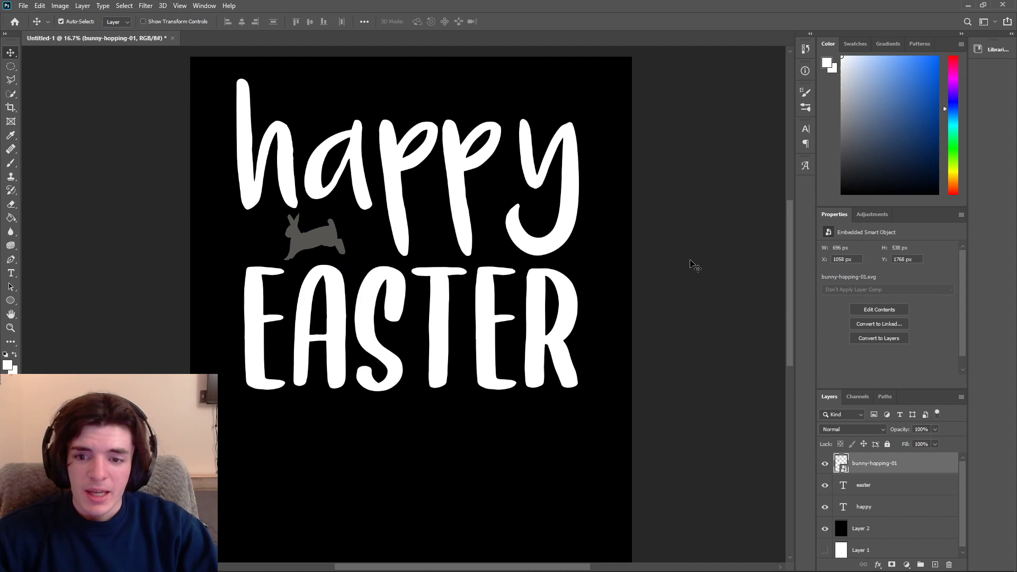
{"action": "key", "text": "ctrl+t"}
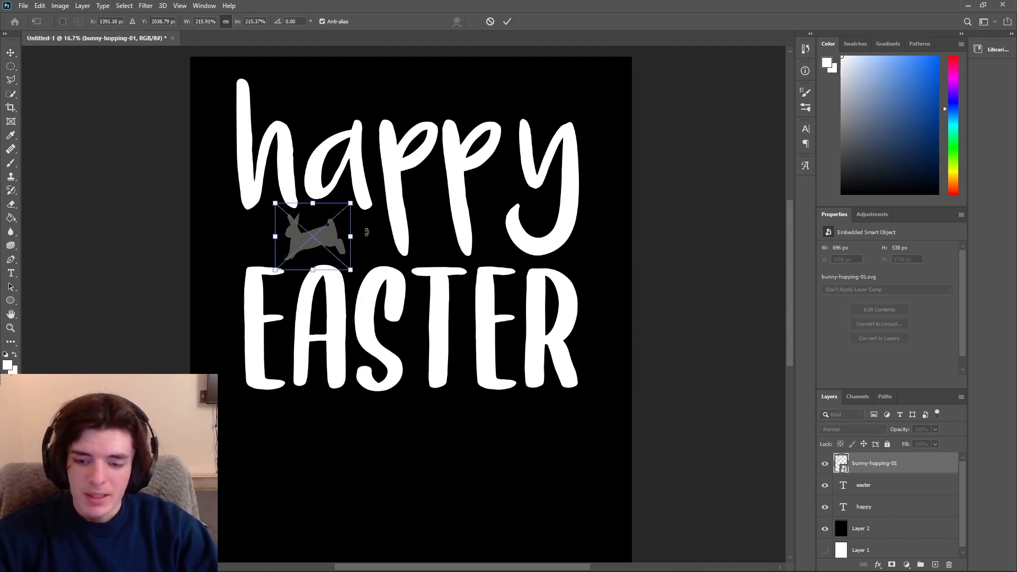
{"action": "left_click_drag", "start_coordinate": [364, 198], "coordinate": [466, 130]}
{"action": "left_click", "coordinate": [508, 23]}
- Try to fill the bunny with white using the Paint Bucket, rasterizing its smart object
{"action": "left_click", "coordinate": [14, 218]}
{"action": "left_click", "coordinate": [310, 236]}
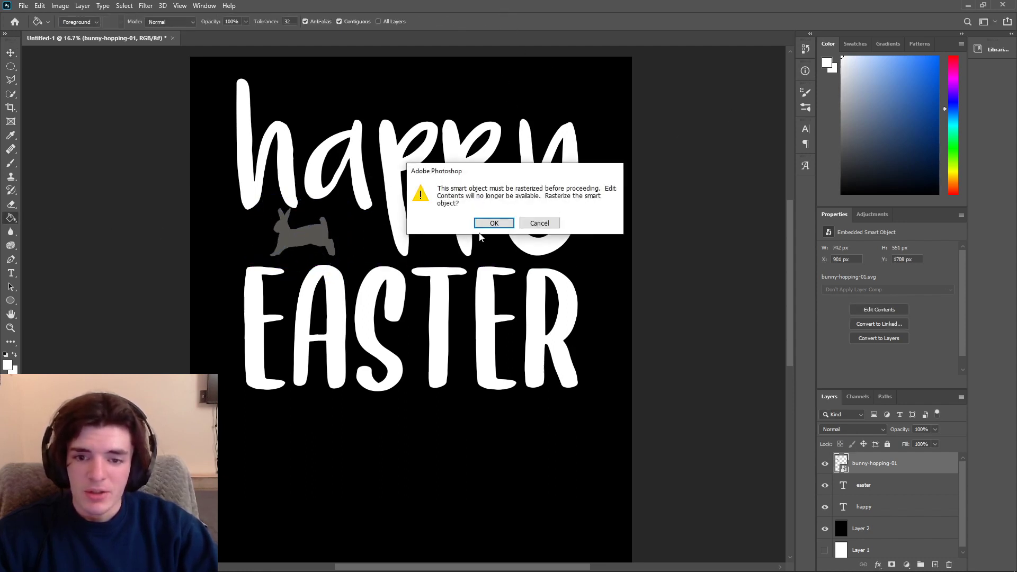
{"action": "key", "text": "Return"}
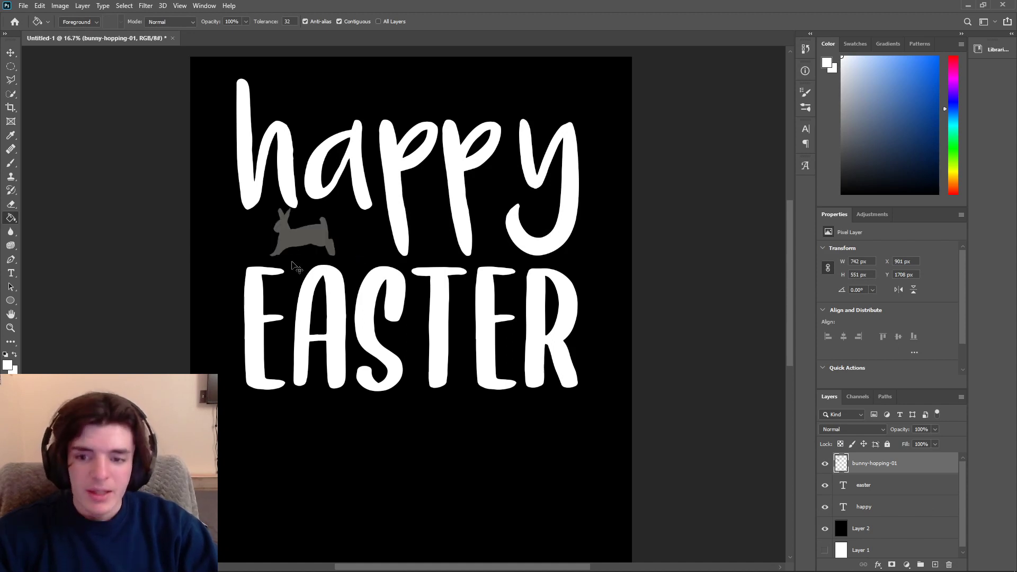
{"action": "right_click", "coordinate": [861, 468]}
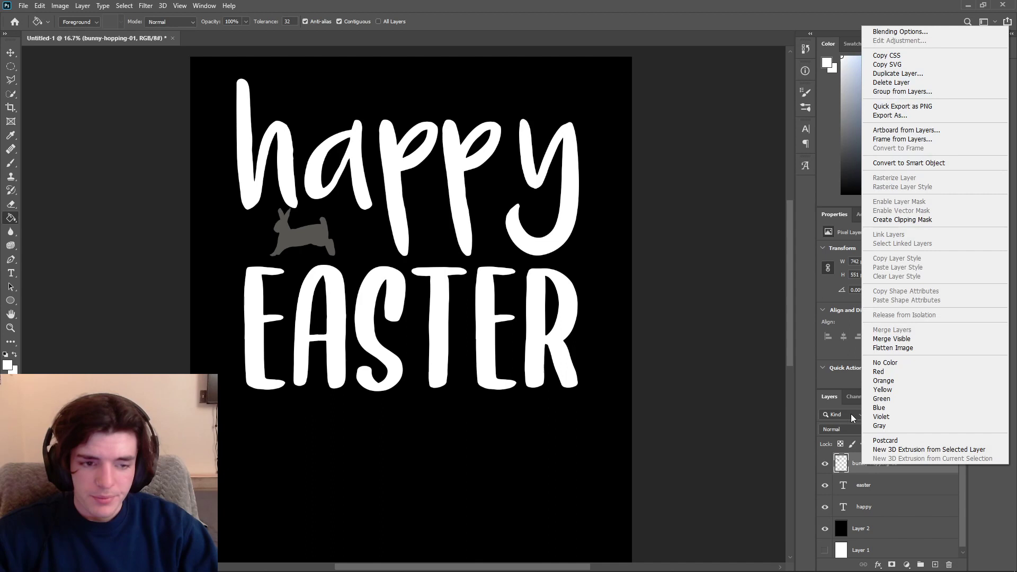
{"action": "left_click", "coordinate": [887, 38]}
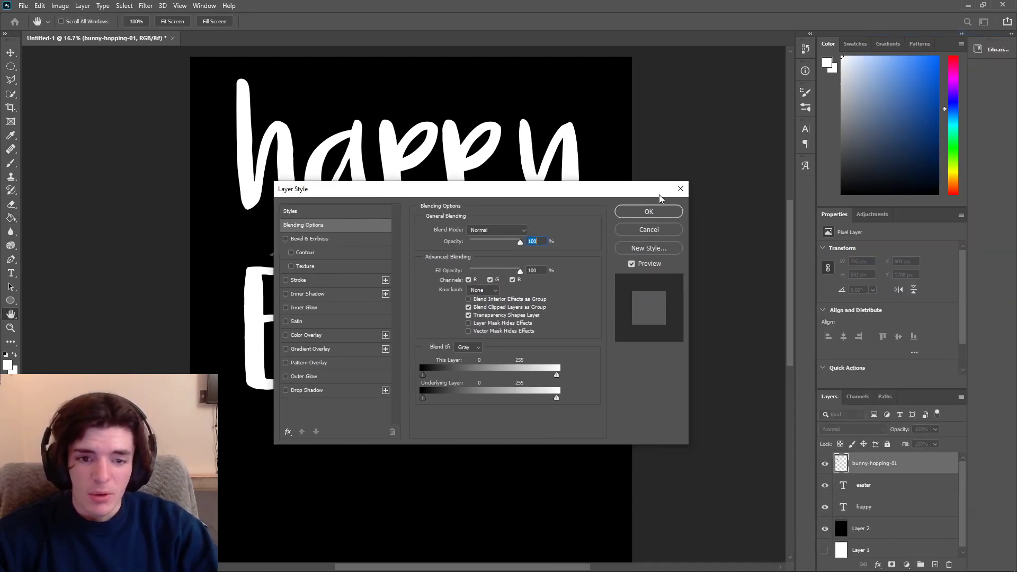
{"action": "left_click", "coordinate": [649, 229]}
- Apply a Color Overlay in white (ffffff) to the bunny layer
{"action": "right_click", "coordinate": [867, 466]}
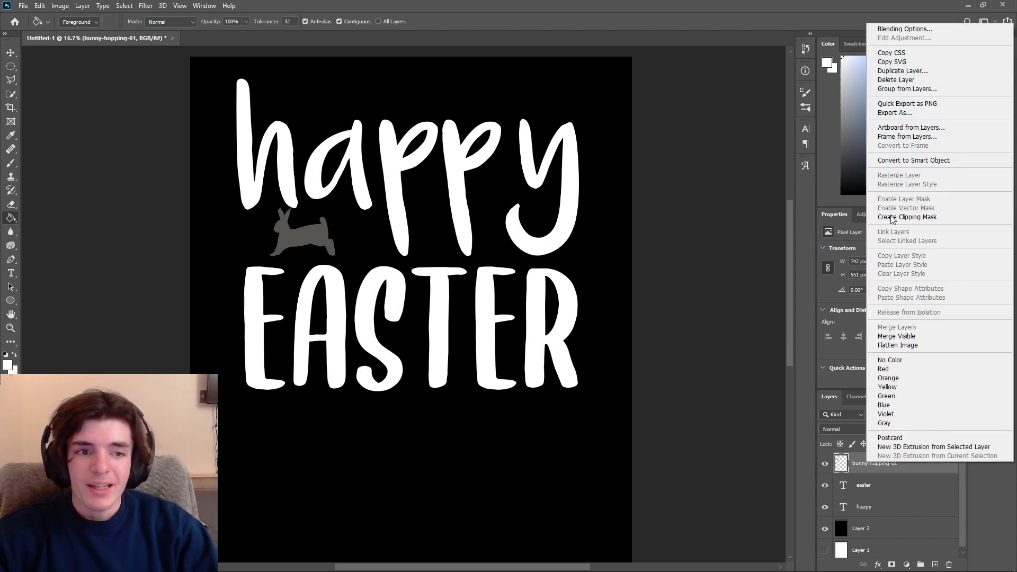
{"action": "left_click", "coordinate": [904, 30]}
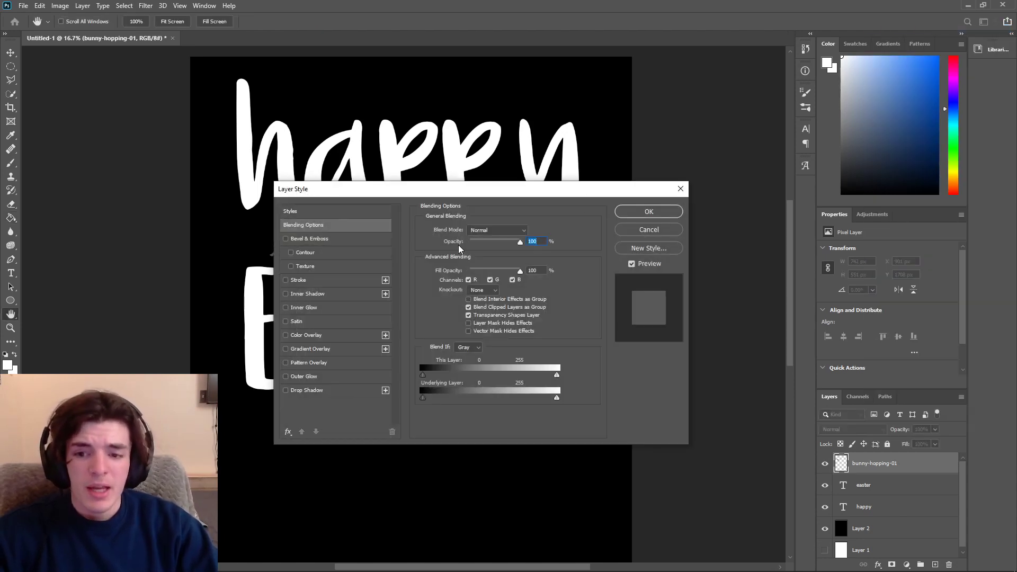
{"action": "left_click", "coordinate": [286, 335]}
{"action": "left_click", "coordinate": [358, 339]}
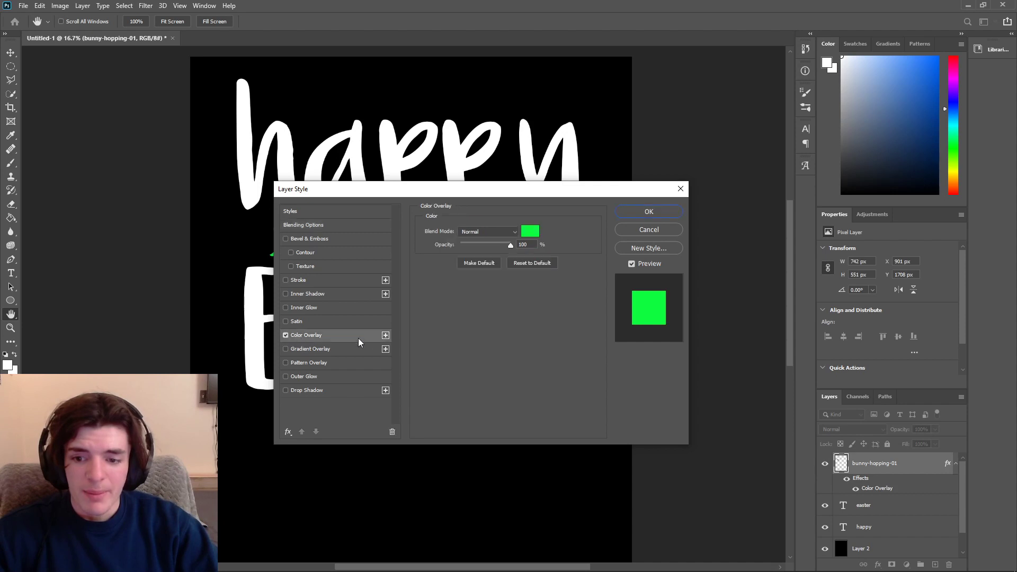
{"action": "left_click", "coordinate": [529, 232]}
{"action": "type", "text": "ffffff"}
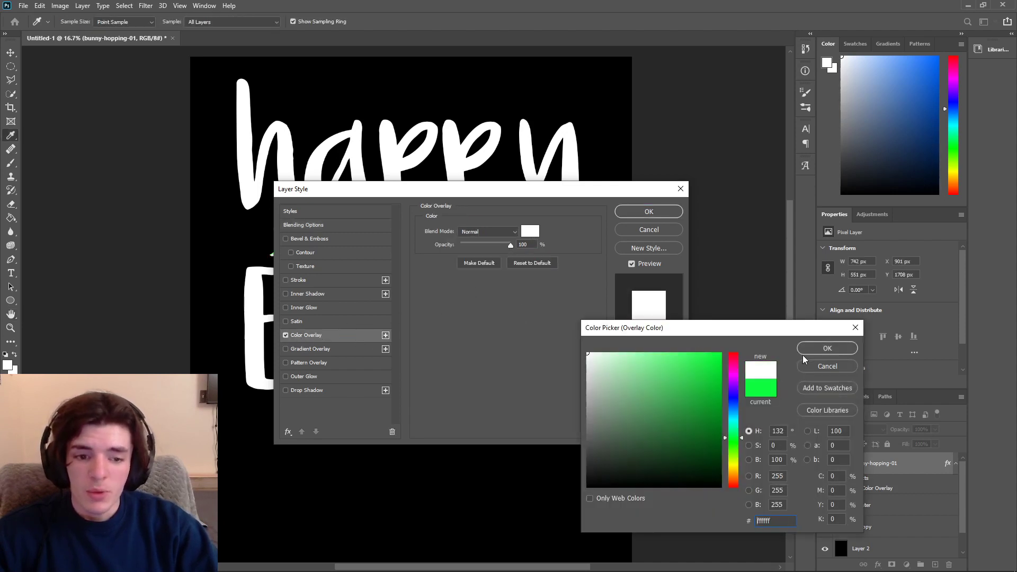
{"action": "left_click", "coordinate": [826, 349]}
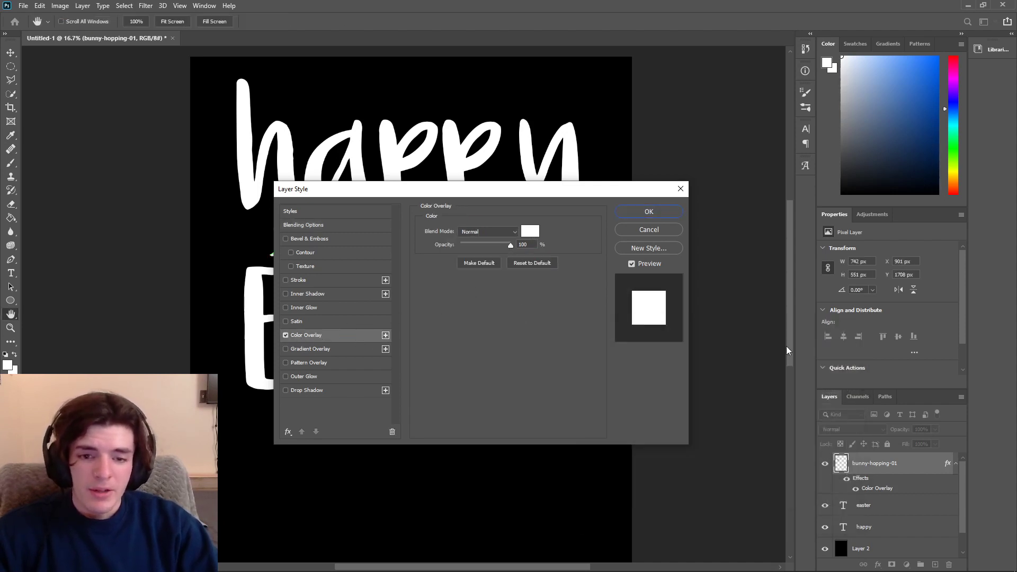
{"action": "left_click", "coordinate": [642, 212]}
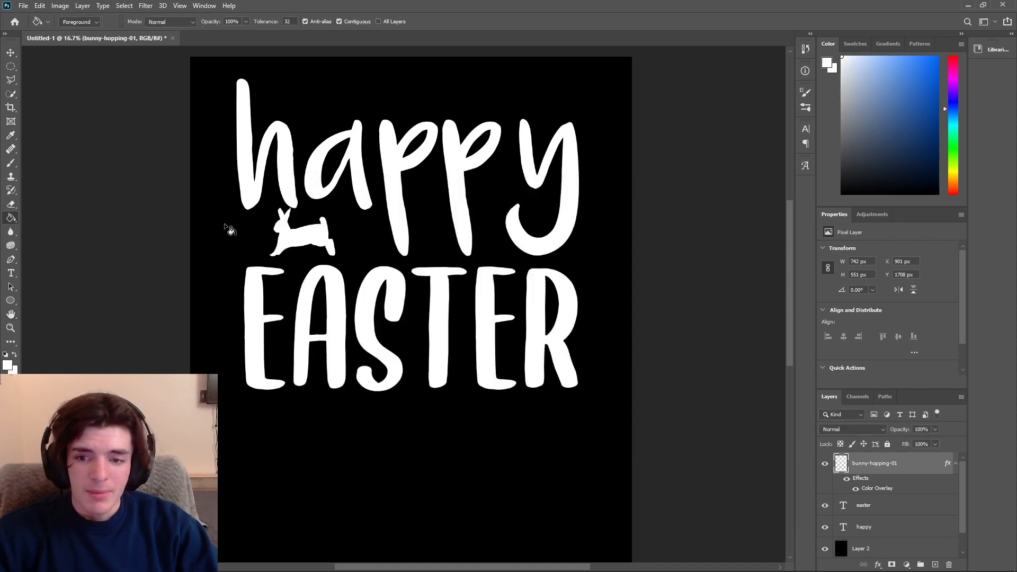
- Nudge the bunny down, then add a copy scaled to about 43% and rotated about 10° just behind it
{"action": "left_click", "coordinate": [11, 52]}
{"action": "left_click_drag", "start_coordinate": [309, 237], "coordinate": [311, 241]}
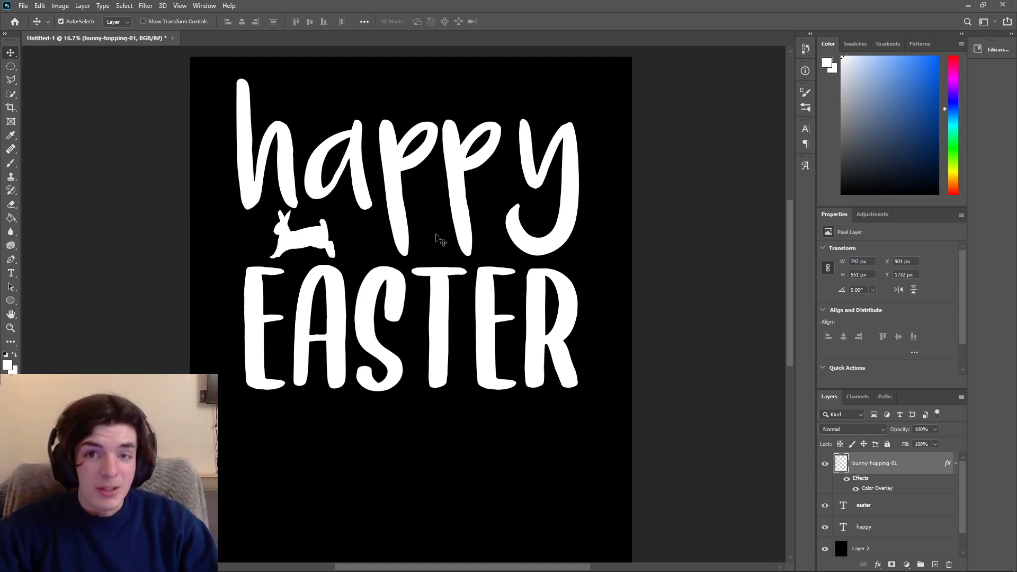
{"action": "left_click_drag", "start_coordinate": [315, 241], "coordinate": [347, 254]}
{"action": "key", "text": "ctrl+t"}
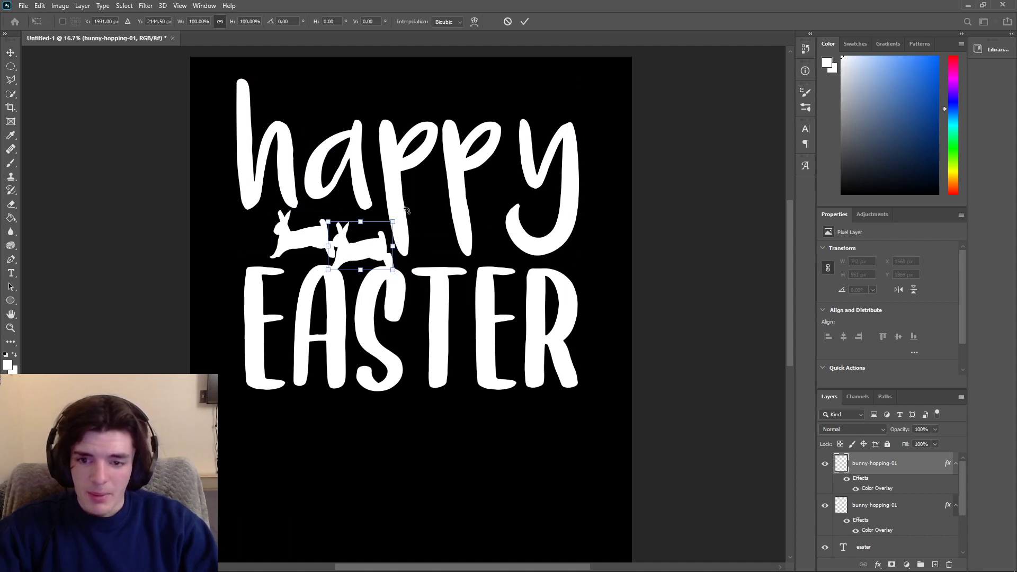
{"action": "left_click_drag", "start_coordinate": [396, 218], "coordinate": [374, 236]}
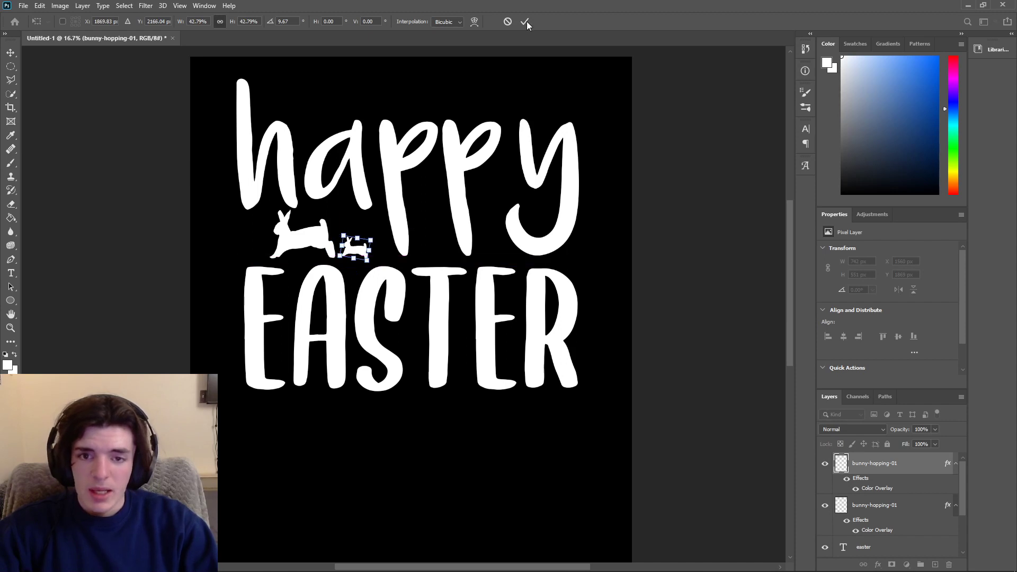
{"action": "left_click", "coordinate": [524, 21]}
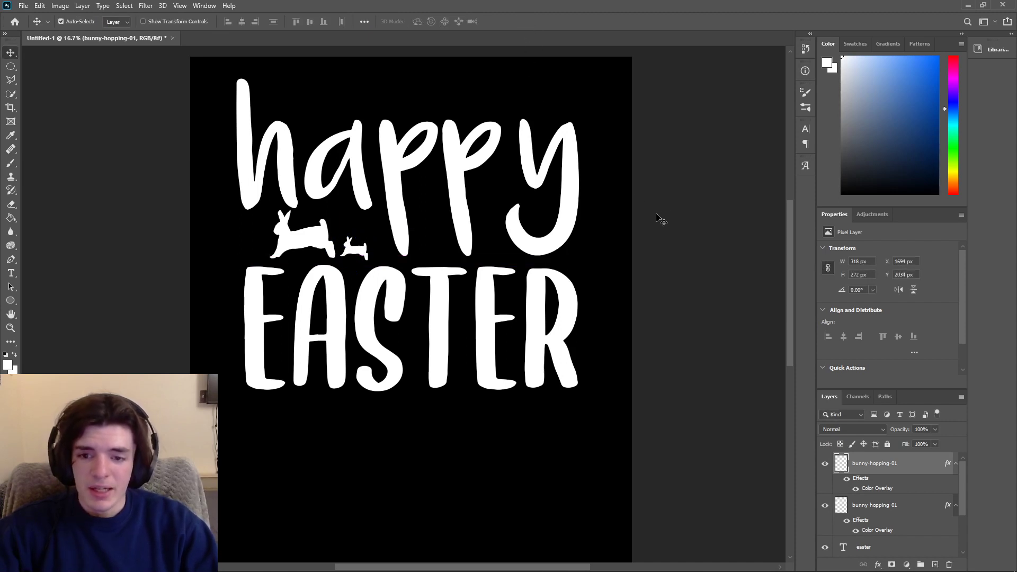
- Add another bunny copy about 754 px wide above the second "p" of "happy"
{"action": "left_click_drag", "start_coordinate": [471, 205], "coordinate": [529, 266]}
{"action": "left_click_drag", "start_coordinate": [421, 315], "coordinate": [473, 100]}
{"action": "key", "text": "ctrl+t"}
{"action": "left_click", "coordinate": [523, 22]}
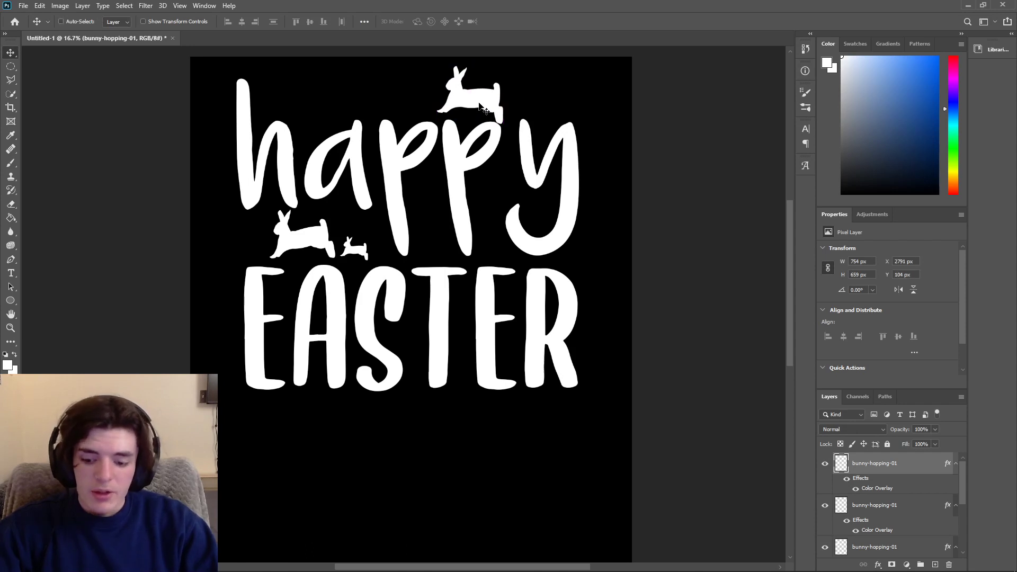
- Flip the bunny above "happy" horizontally, undoing any accidental move of the text
{"action": "left_click", "coordinate": [39, 6]}
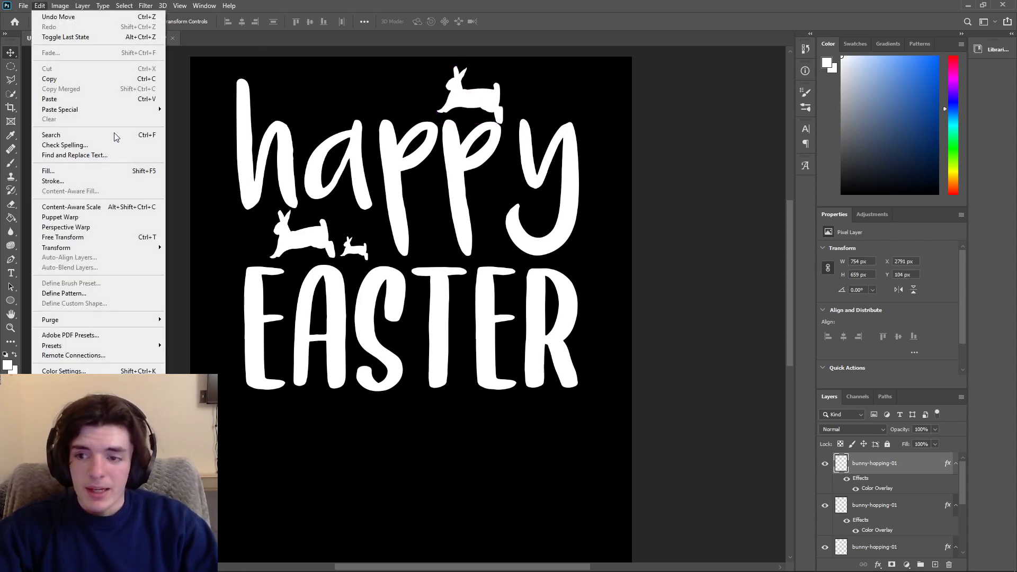
{"action": "mouse_move", "coordinate": [107, 248]}
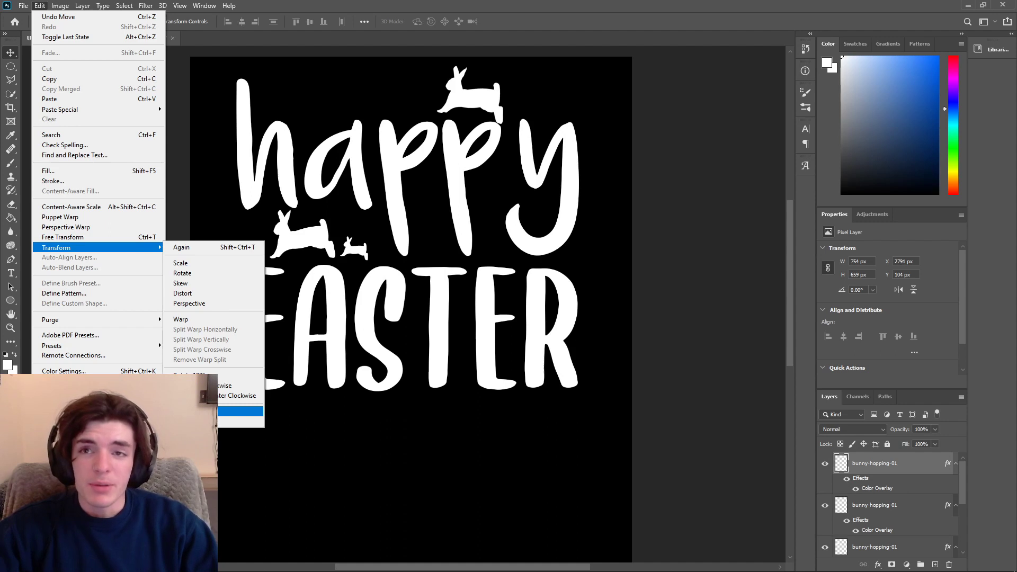
{"action": "left_click", "coordinate": [239, 411]}
{"action": "left_click_drag", "start_coordinate": [465, 89], "coordinate": [470, 93]}
{"action": "key", "text": "ctrl+z"}
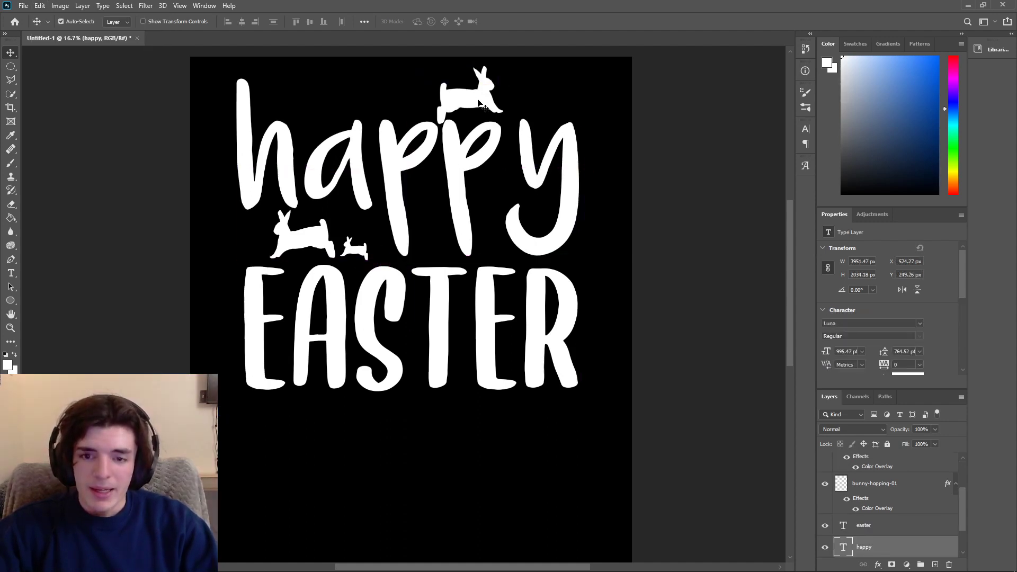
- Enlarge the flipped bunny above "happy" with Free Transform
{"action": "key", "text": "ctrl+t"}
{"action": "left_click_drag", "start_coordinate": [503, 67], "coordinate": [490, 87]}
{"action": "mouse_move", "coordinate": [556, 42]}
{"action": "left_mouse_down"}
{"action": "mouse_move", "coordinate": [566, 48]}
{"action": "mouse_move", "coordinate": [557, 49]}
{"action": "left_mouse_up"}
{"action": "left_click", "coordinate": [524, 21]}
- Move "EASTER", "happy" and the two bunnies between the words lower on the canvas
{"action": "left_click_drag", "start_coordinate": [438, 306], "coordinate": [440, 345]}
{"action": "left_click_drag", "start_coordinate": [416, 254], "coordinate": [416, 280]}
{"action": "left_click_drag", "start_coordinate": [309, 257], "coordinate": [309, 289]}
{"action": "left_click_drag", "start_coordinate": [354, 253], "coordinate": [355, 282]}
{"action": "left_click_drag", "start_coordinate": [358, 220], "coordinate": [362, 220]}
- Lower the large bunny onto the "pp" and fine-tune the spacing of "happy" and the two smaller bunnies
{"action": "left_click_drag", "start_coordinate": [493, 84], "coordinate": [491, 108]}
{"action": "left_click", "coordinate": [600, 120]}
{"action": "left_click_drag", "start_coordinate": [477, 109], "coordinate": [477, 116]}
{"action": "left_click_drag", "start_coordinate": [532, 165], "coordinate": [533, 171]}
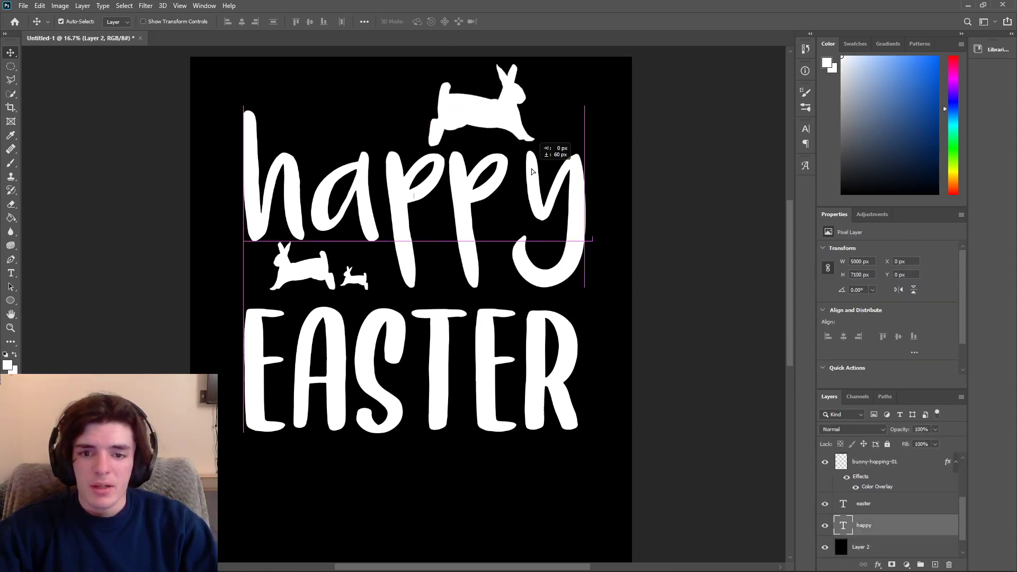
{"action": "left_click_drag", "start_coordinate": [343, 253], "coordinate": [365, 286]}
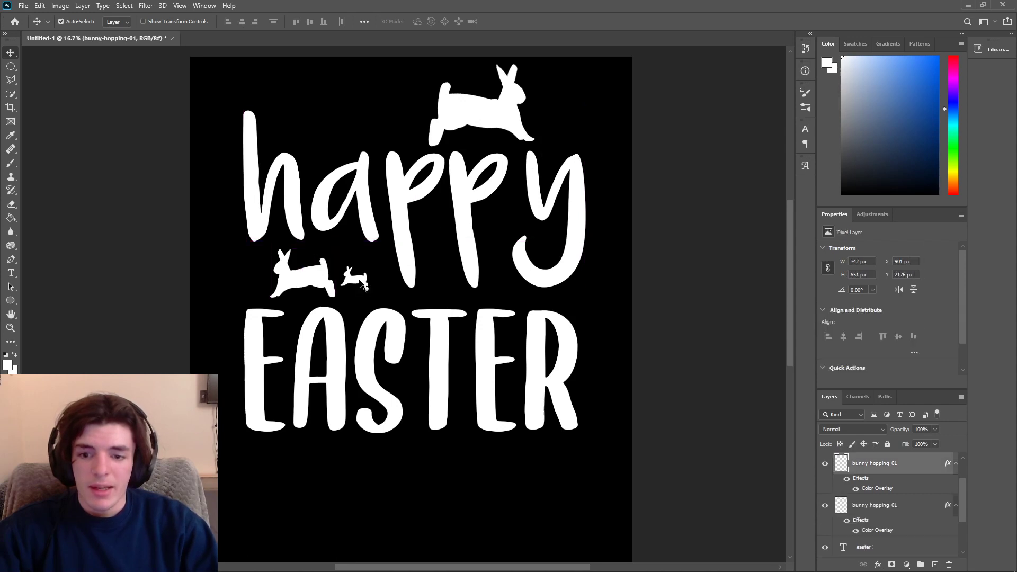
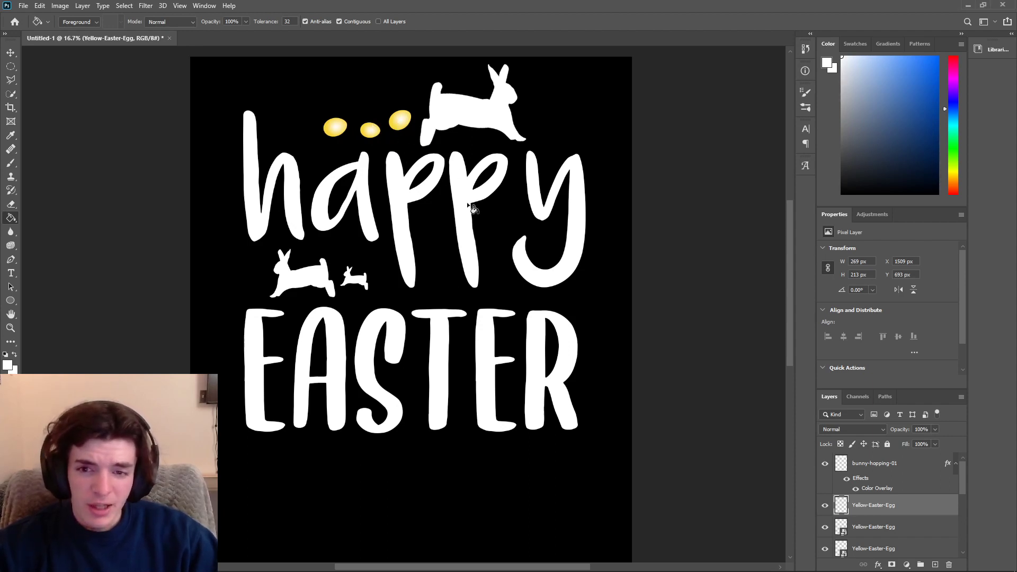
- Try to fill the selected egg layer with white using the Paint Bucket, then undo the fill
{"action": "left_click", "coordinate": [407, 132]}
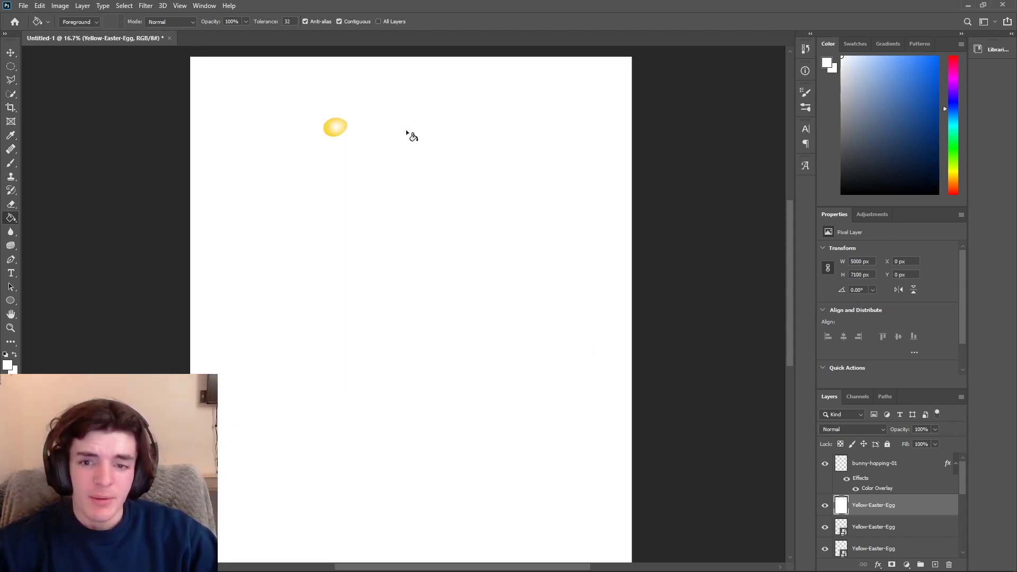
{"action": "key", "text": "ctrl+z"}
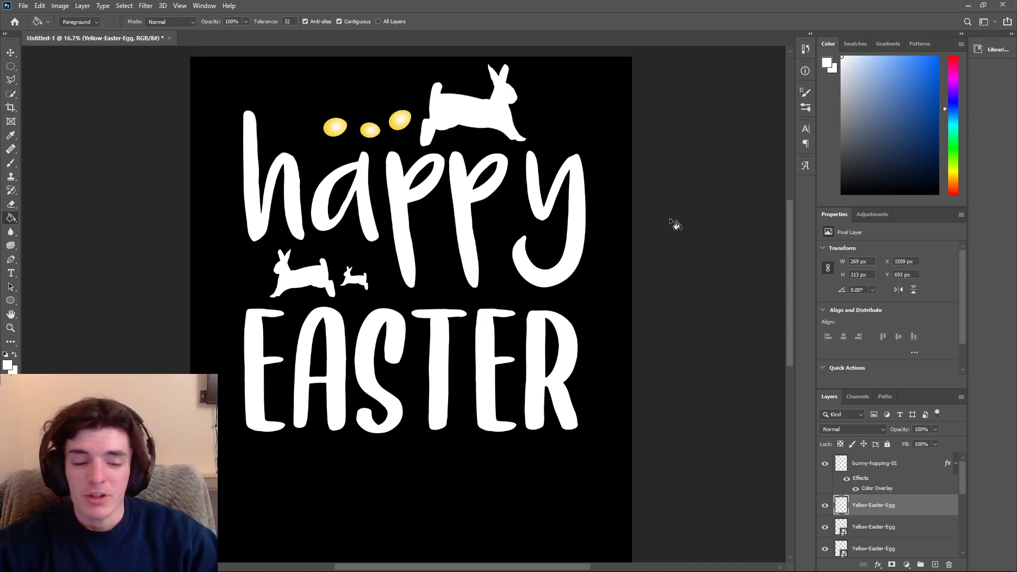
- Apply a white Color Overlay to the egg farthest from the large bunny
{"action": "right_click", "coordinate": [878, 510]}
{"action": "key", "text": "Escape"}
{"action": "key", "text": "space"}
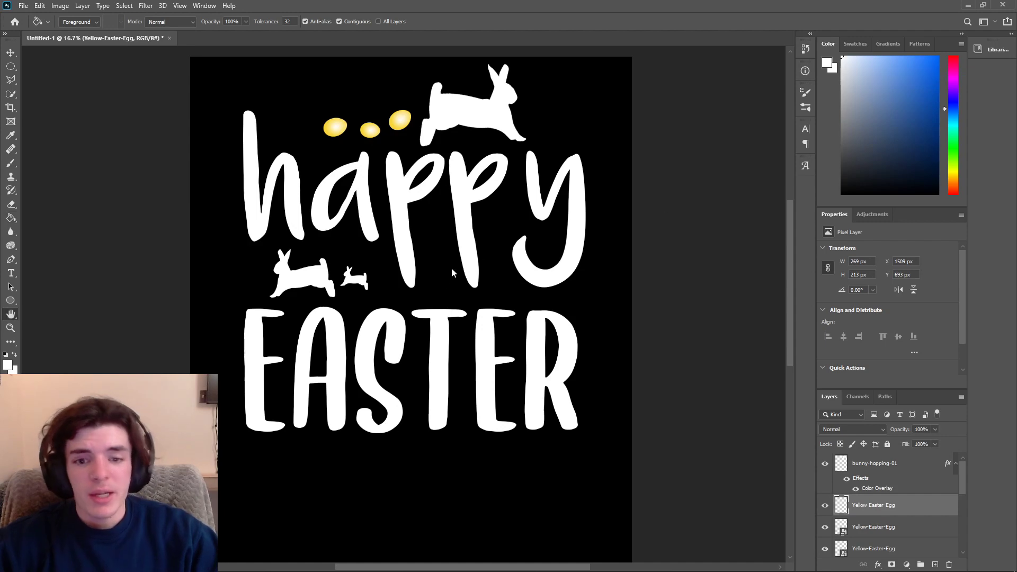
{"action": "left_click", "coordinate": [286, 335]}
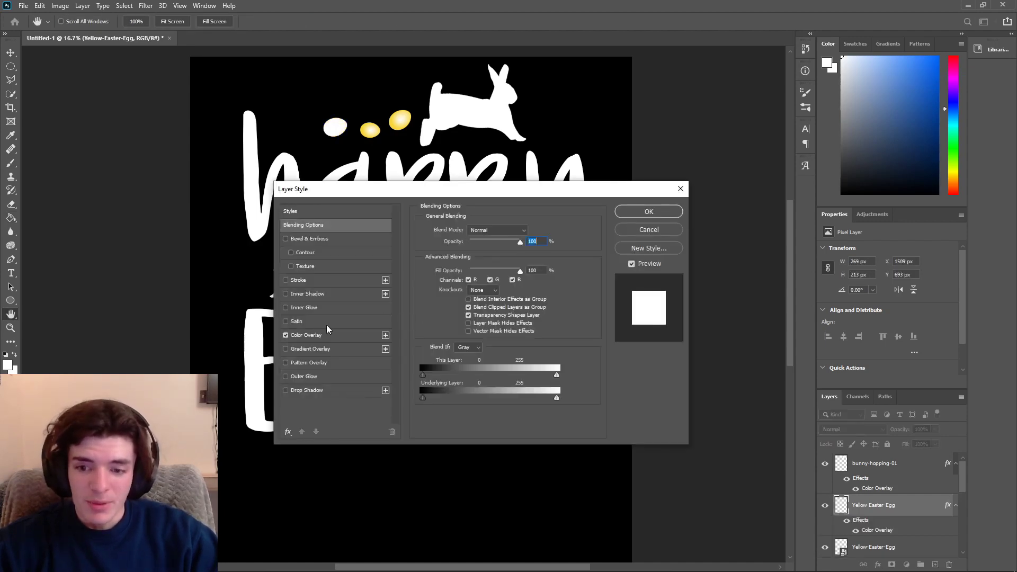
{"action": "left_click", "coordinate": [649, 211]}
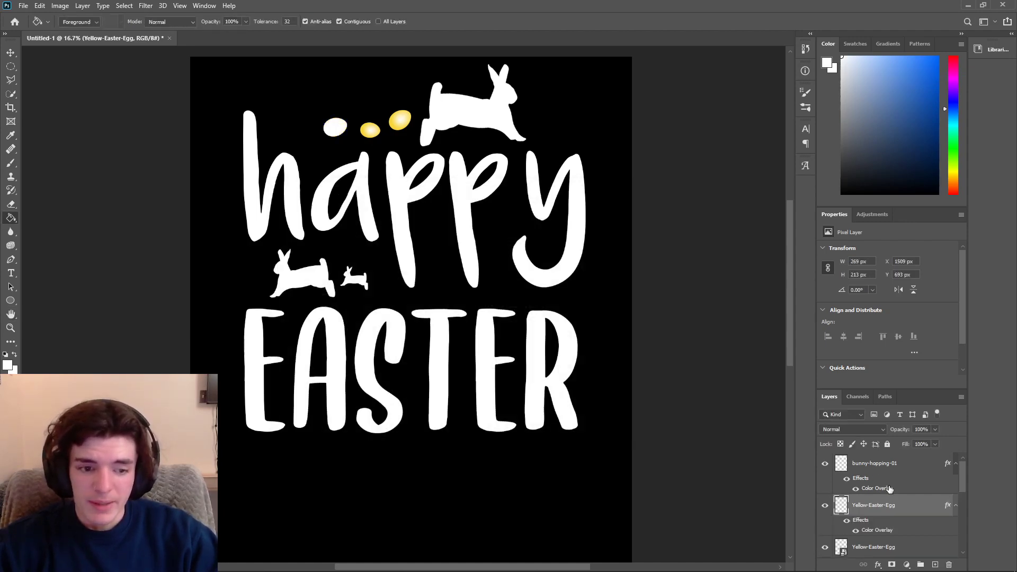
- Apply a white Color Overlay to the middle egg above "happy"
{"action": "scroll", "coordinate": [890, 488], "scroll_direction": "down", "scroll_amount": 1}
{"action": "right_click", "coordinate": [885, 507]}
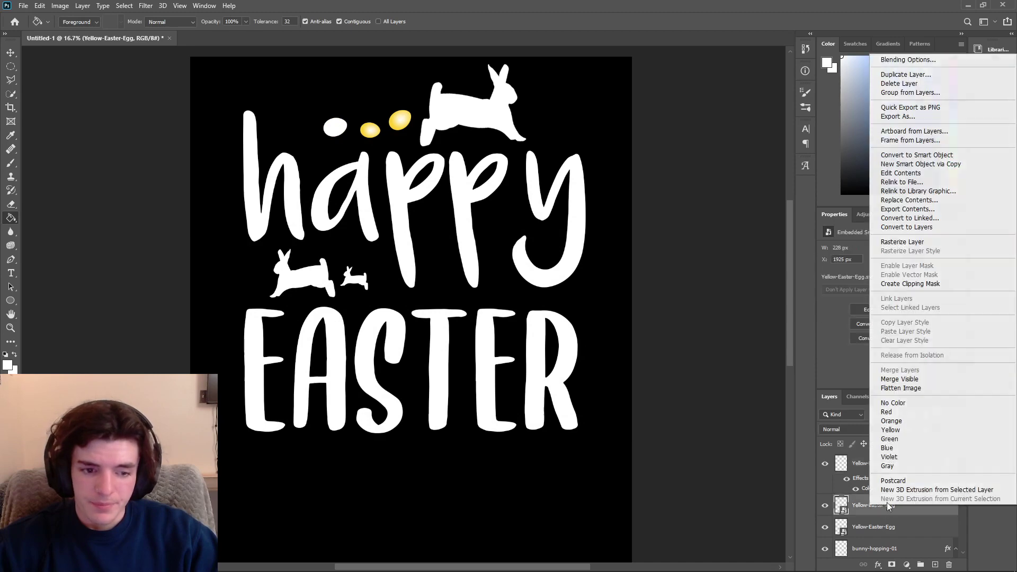
{"action": "left_click", "coordinate": [901, 62]}
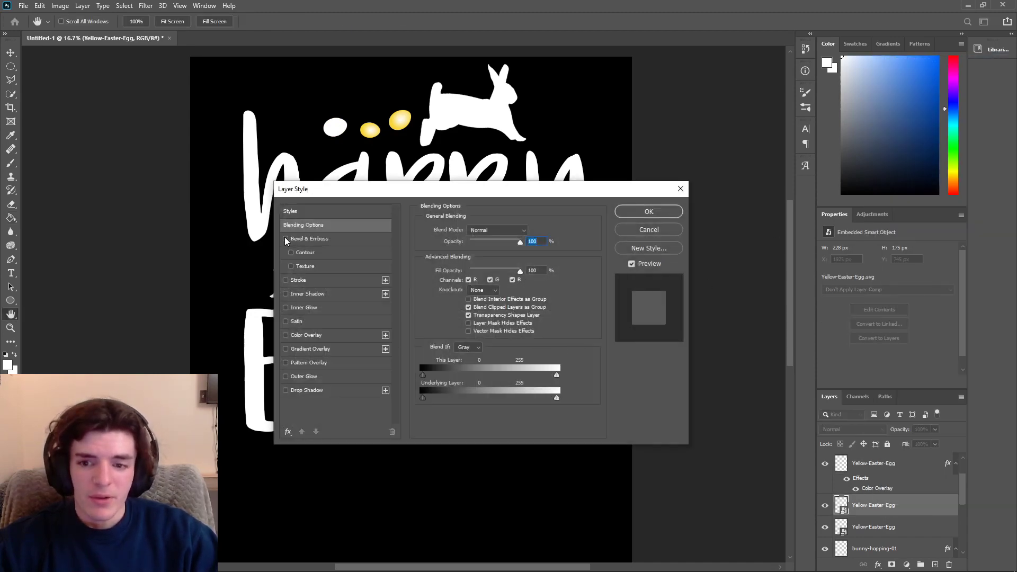
{"action": "left_click", "coordinate": [649, 211]}
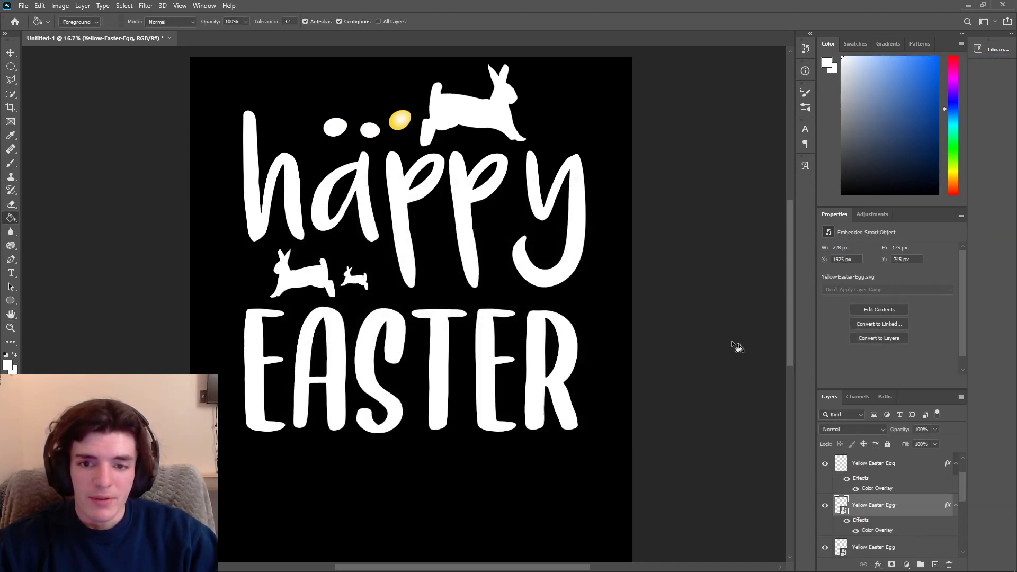
- Apply a white Color Overlay to the remaining yellow egg beside the large bunny
{"action": "scroll", "coordinate": [890, 506], "scroll_direction": "down", "scroll_amount": 2}
{"action": "scroll", "coordinate": [890, 505], "scroll_direction": "up", "scroll_amount": 2}
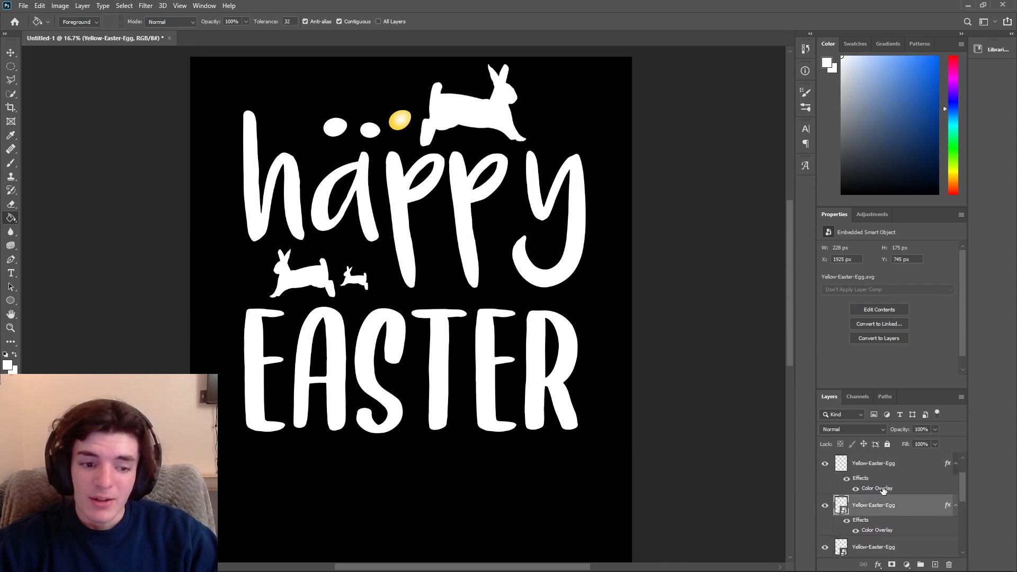
{"action": "right_click", "coordinate": [876, 487]}
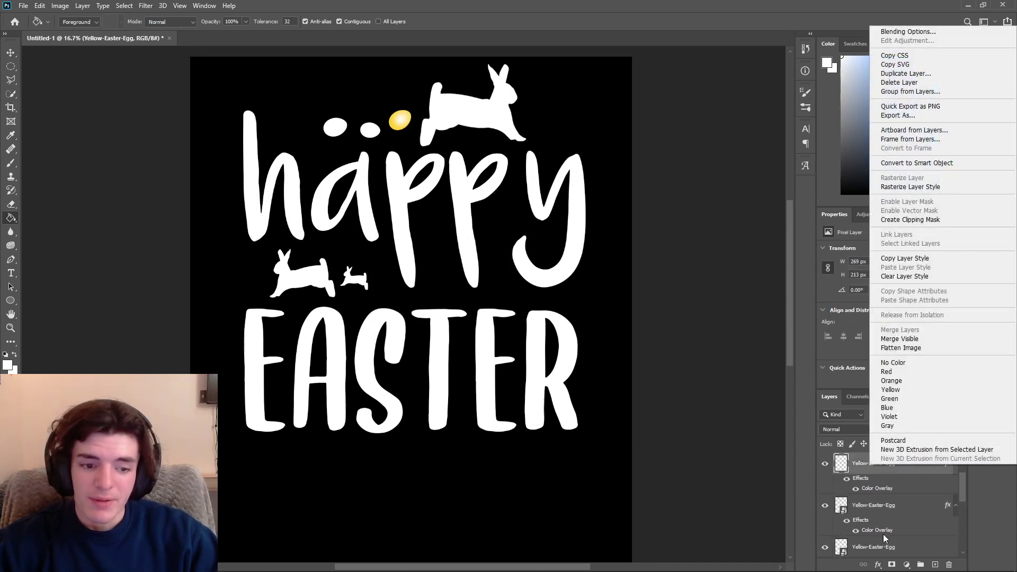
{"action": "left_click", "coordinate": [882, 533]}
{"action": "scroll", "coordinate": [892, 532], "scroll_direction": "down", "scroll_amount": 1}
{"action": "right_click", "coordinate": [885, 507]}
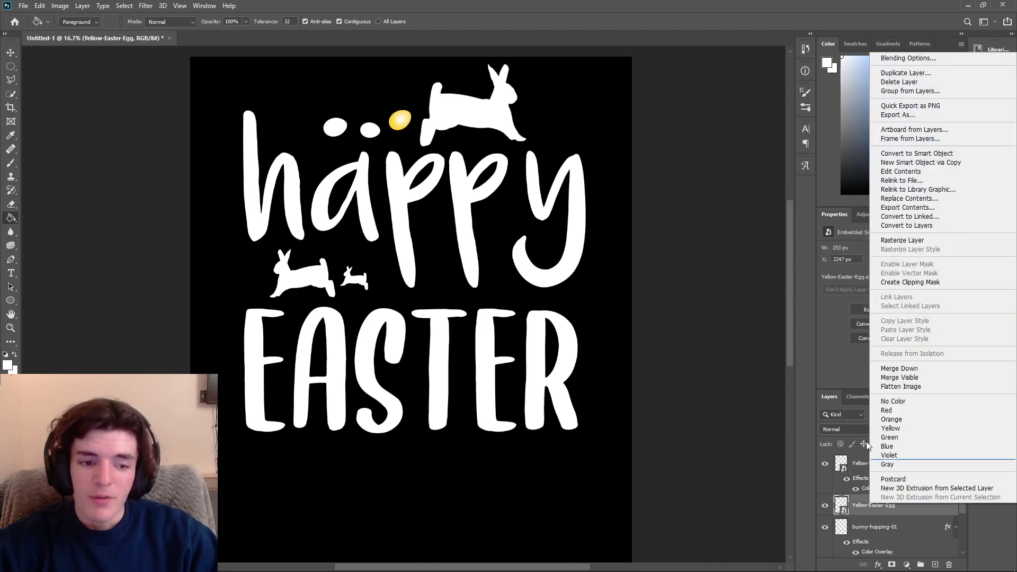
{"action": "left_click", "coordinate": [910, 60]}
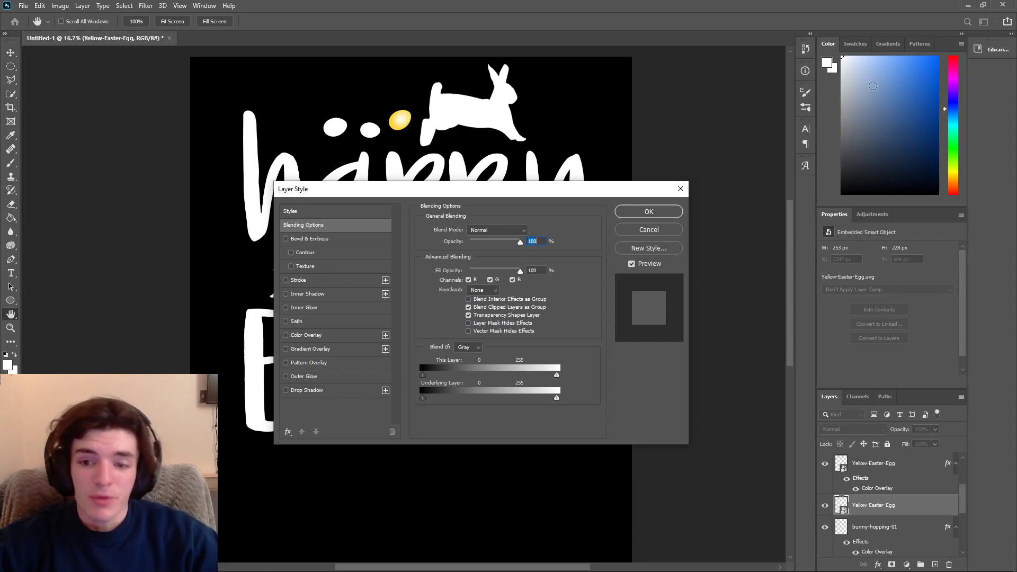
{"action": "left_click", "coordinate": [285, 336]}
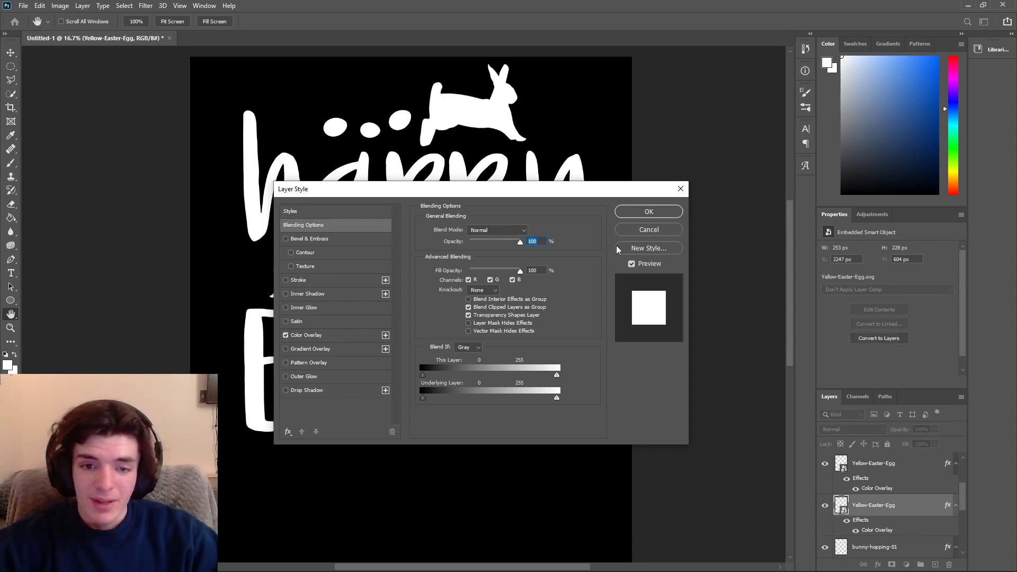
{"action": "left_click", "coordinate": [647, 212]}
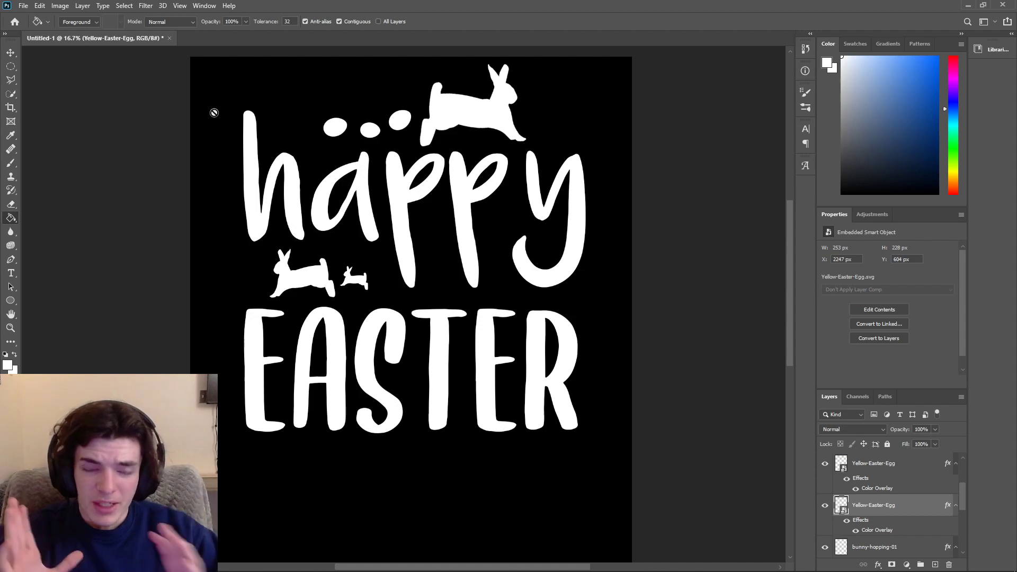
- Hide the black background layer, Layer 2, to leave the white design on transparency
{"action": "left_click", "coordinate": [11, 52]}
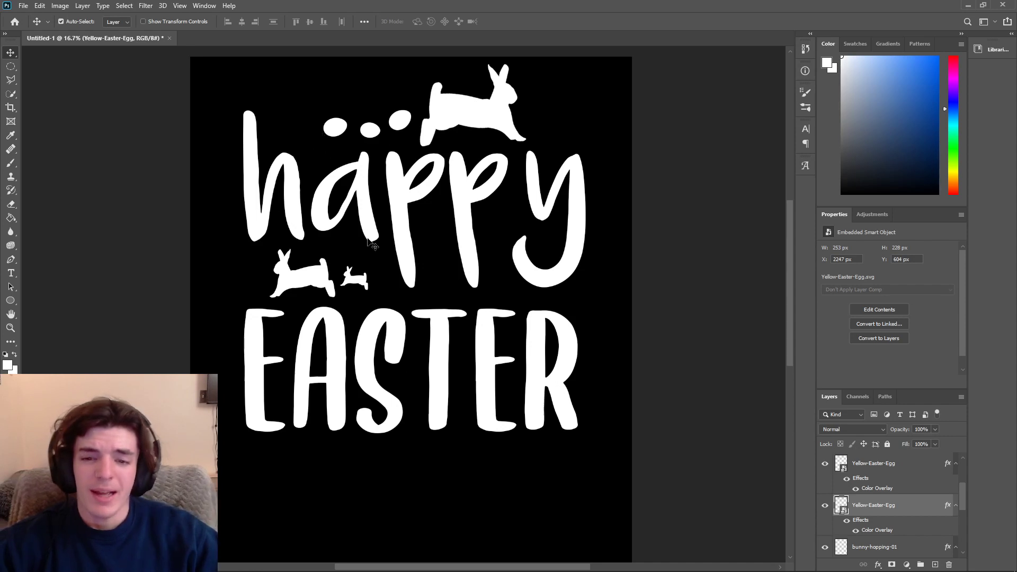
{"action": "scroll", "coordinate": [395, 252], "scroll_direction": "up", "scroll_amount": 1}
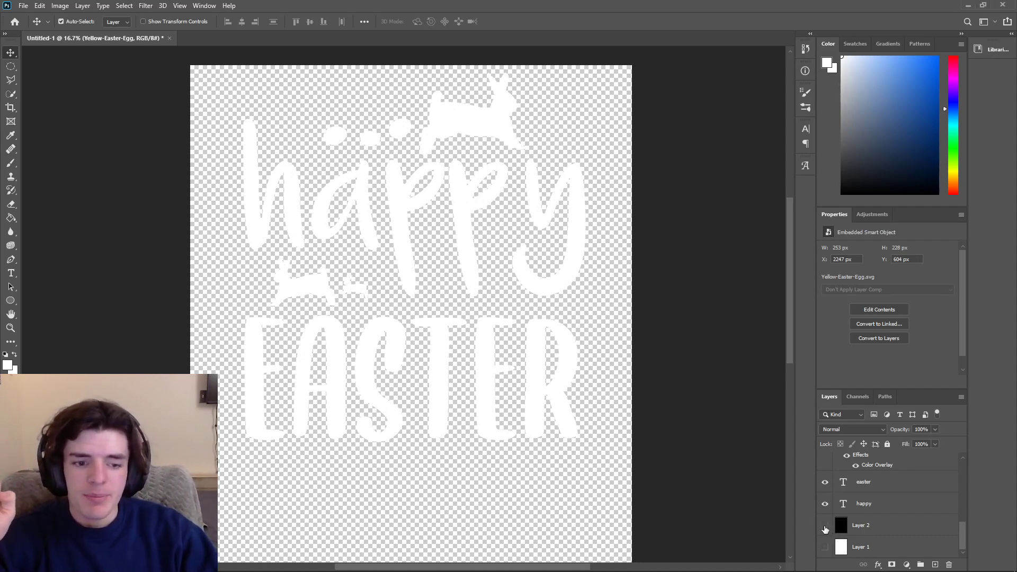
{"action": "left_click", "coordinate": [825, 525]}
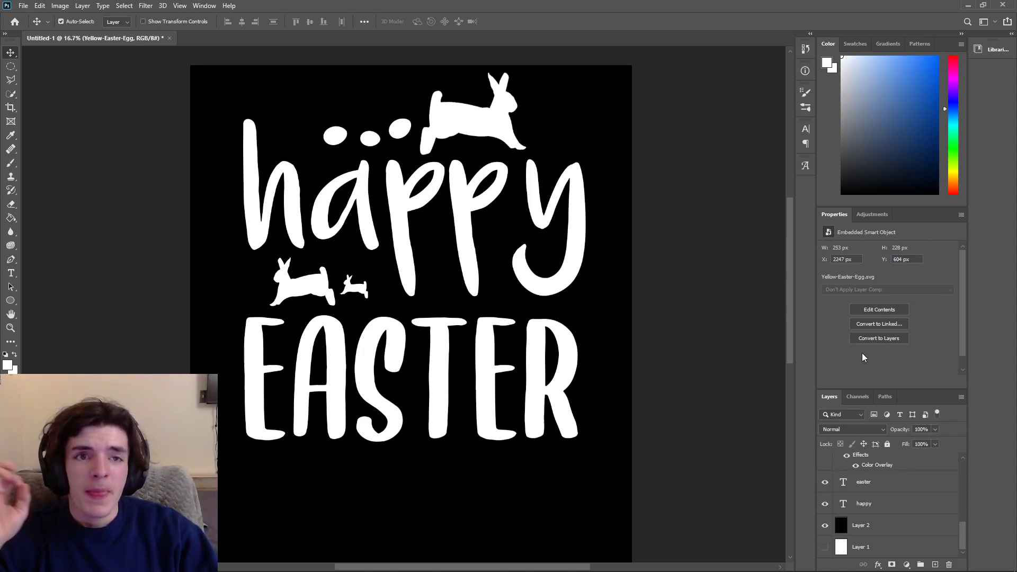
{"action": "left_click", "coordinate": [825, 526]}
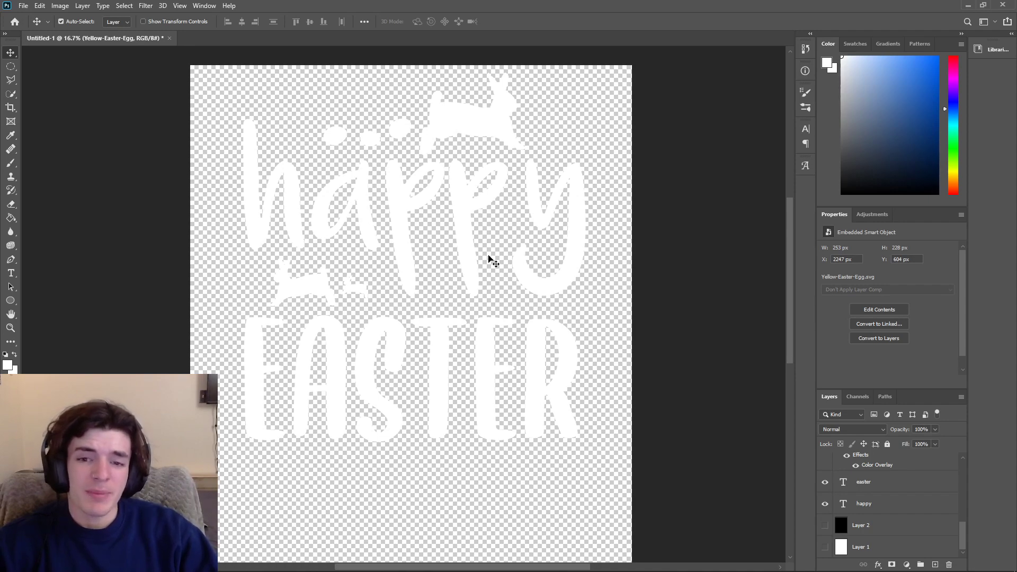
{"action": "left_click", "coordinate": [10, 328]}
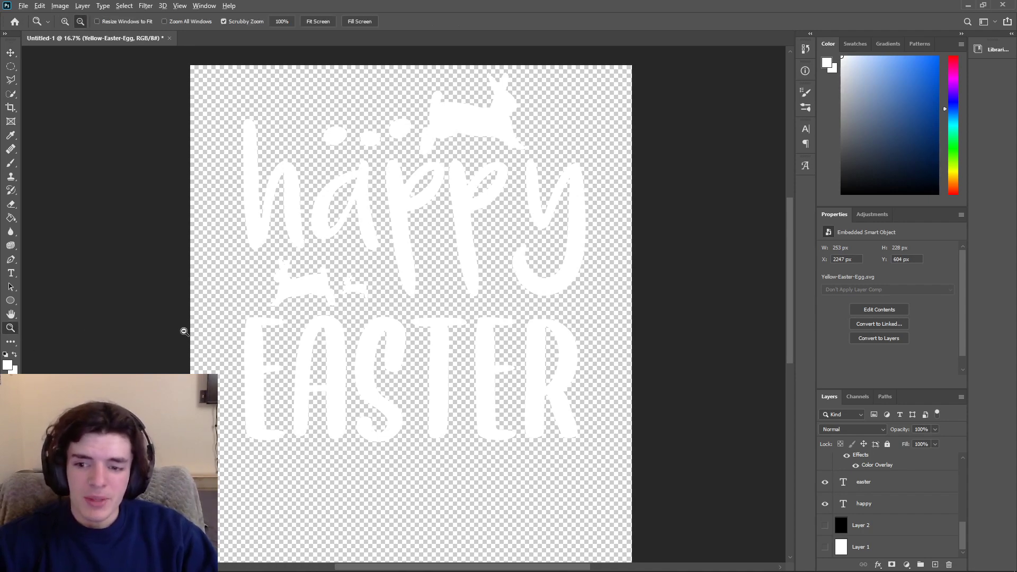
{"action": "left_click", "coordinate": [183, 331], "text": "alt"}
{"action": "left_click_drag", "start_coordinate": [459, 565], "coordinate": [524, 567]}
{"action": "scroll", "coordinate": [514, 429], "scroll_direction": "down", "scroll_amount": 2}
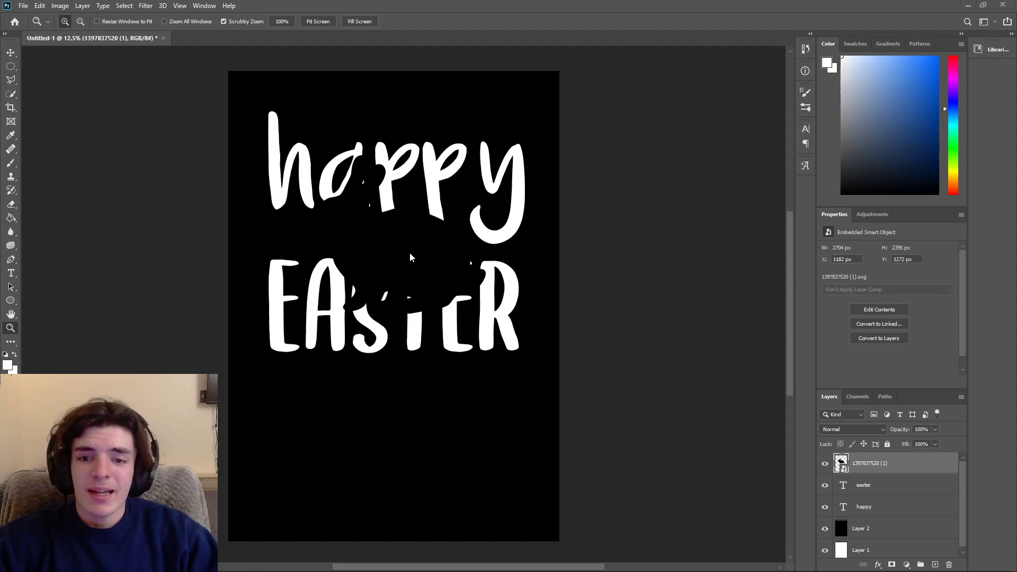
- Hide the black background layer, Layer 2, behind the large bunny silhouette
{"action": "left_click", "coordinate": [825, 530]}
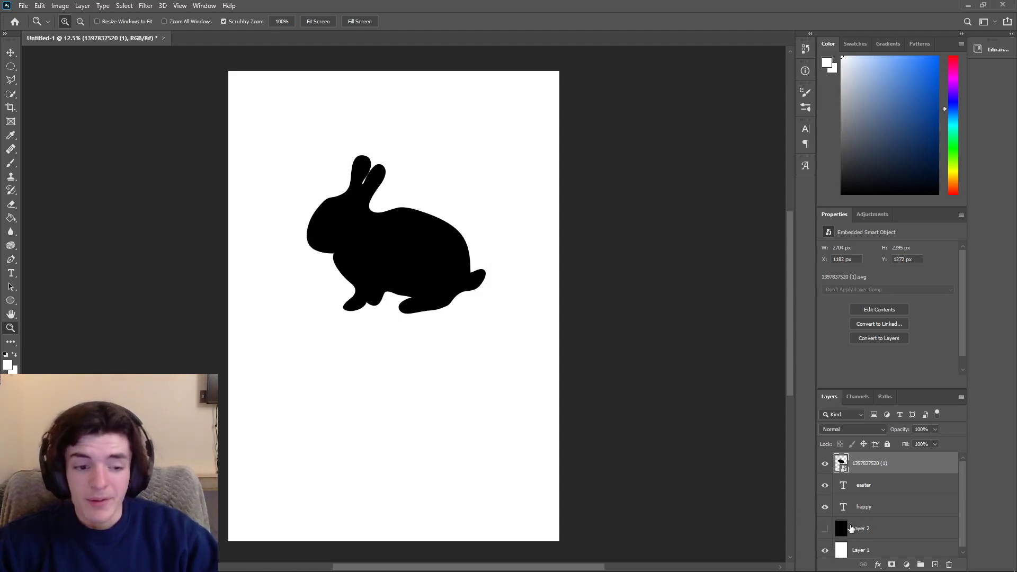
{"action": "left_click", "coordinate": [853, 491]}
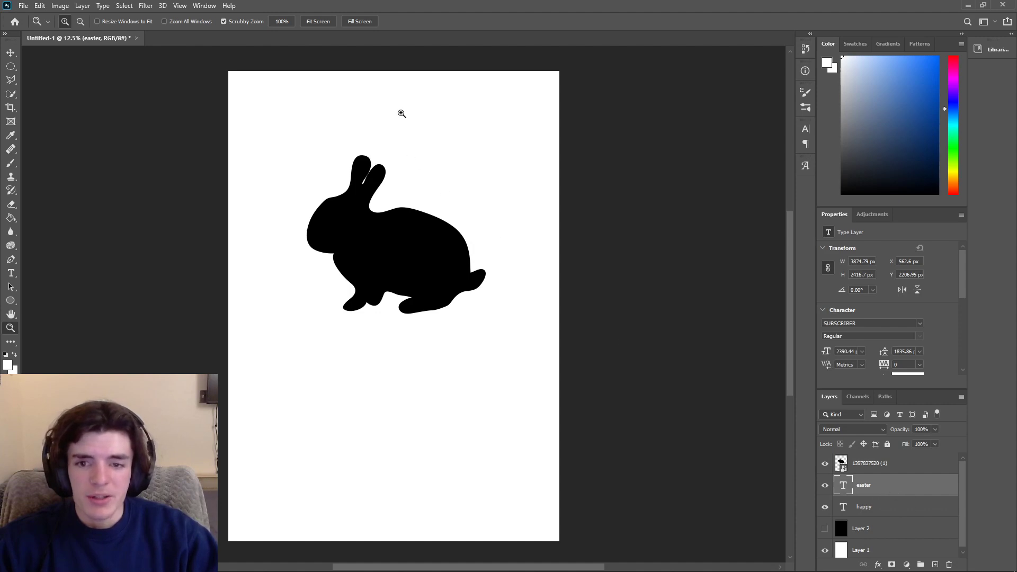
{"action": "left_click", "coordinate": [402, 113]}
{"action": "left_click", "coordinate": [11, 52]}
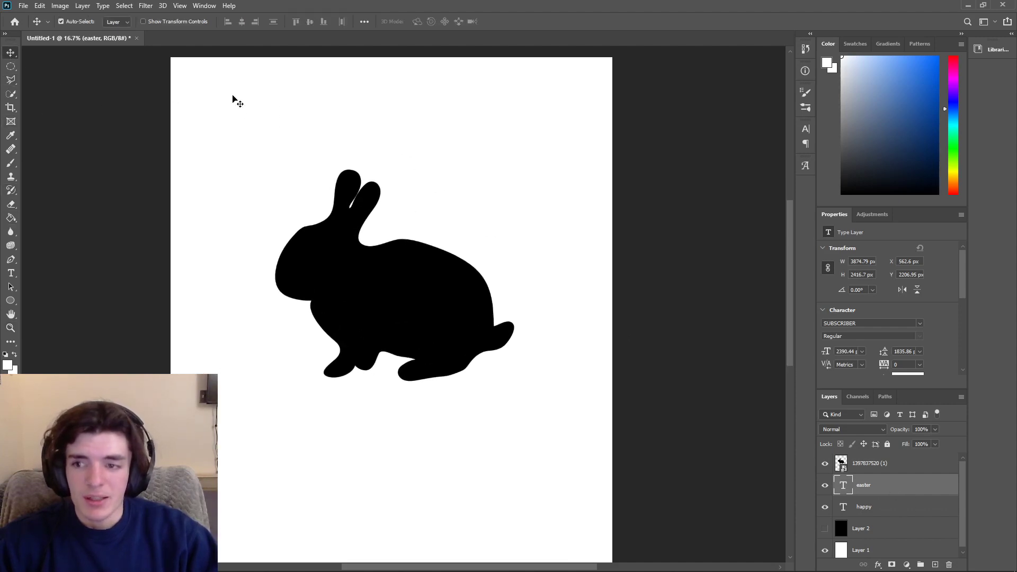
- Recolor the "happy" text black (000000) and move it up toward the top of the canvas
{"action": "left_click", "coordinate": [457, 138]}
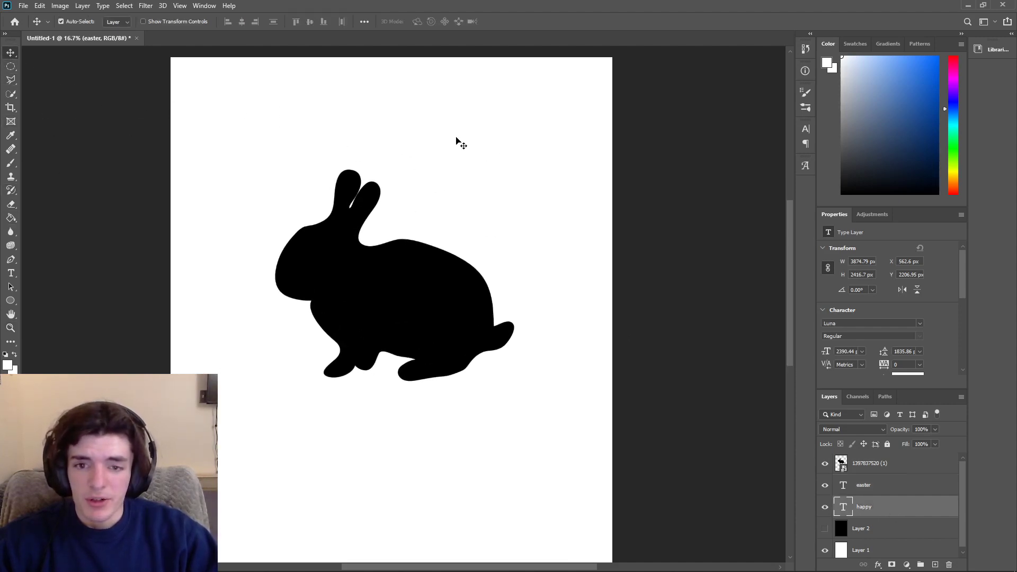
{"action": "double_click", "coordinate": [463, 145]}
{"action": "left_click", "coordinate": [829, 70]}
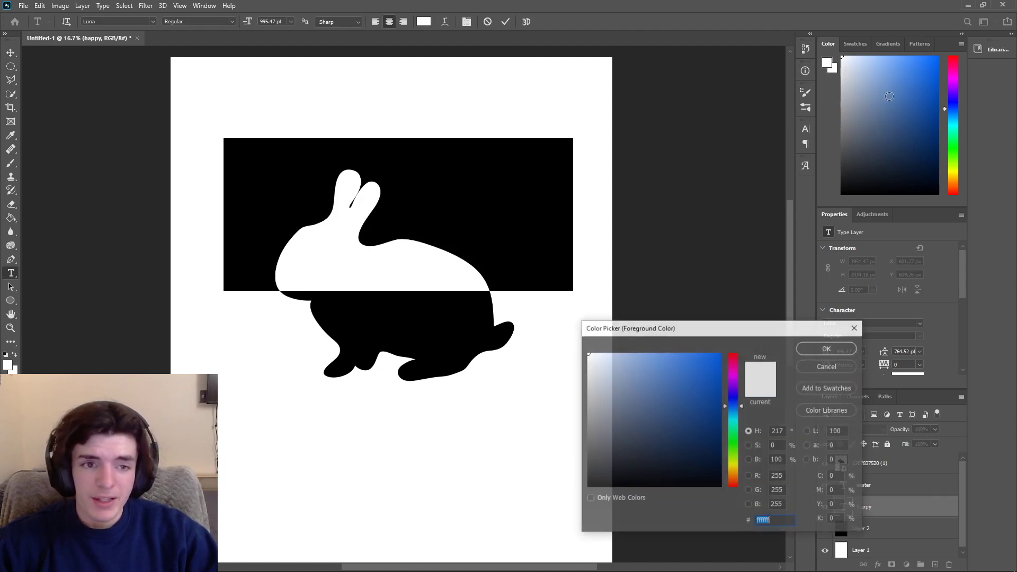
{"action": "type", "text": "000000"}
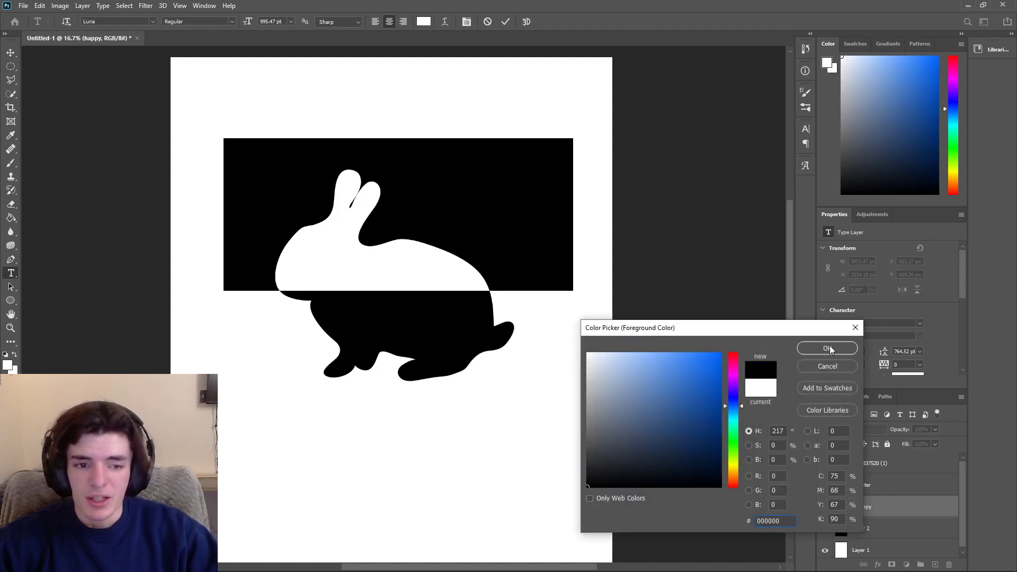
{"action": "left_click", "coordinate": [828, 347]}
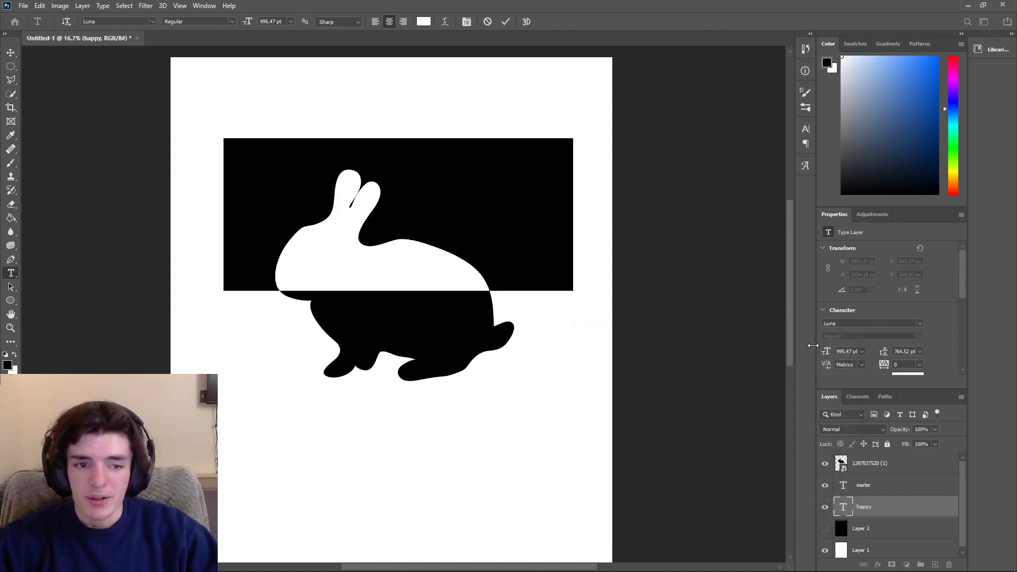
{"action": "left_click", "coordinate": [504, 22]}
{"action": "key", "text": "v"}
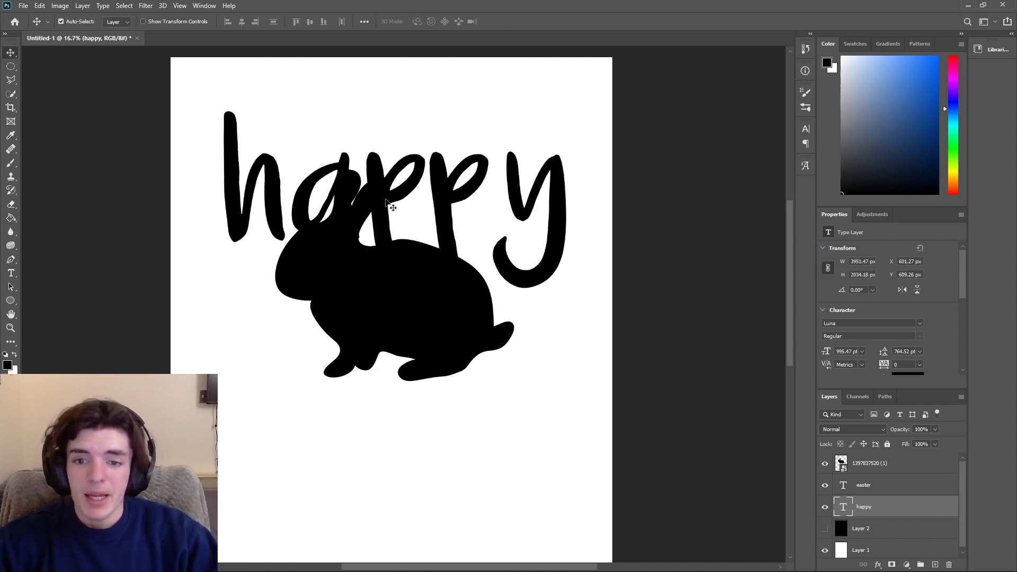
{"action": "left_click_drag", "start_coordinate": [390, 208], "coordinate": [403, 165]}
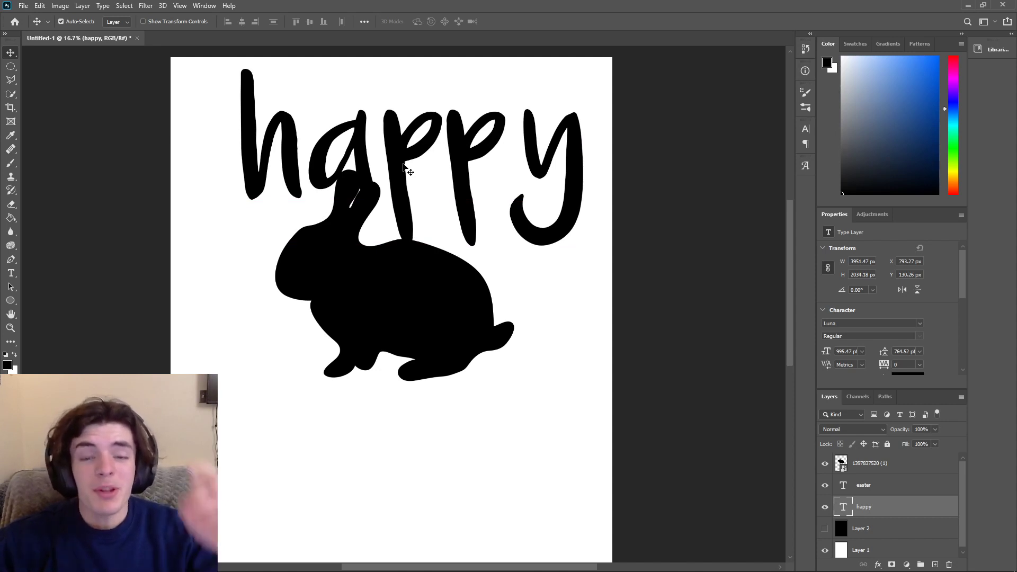
{"action": "left_click_drag", "start_coordinate": [403, 169], "coordinate": [379, 162]}
- Set the "happy" text color back to white
{"action": "key", "text": "t"}
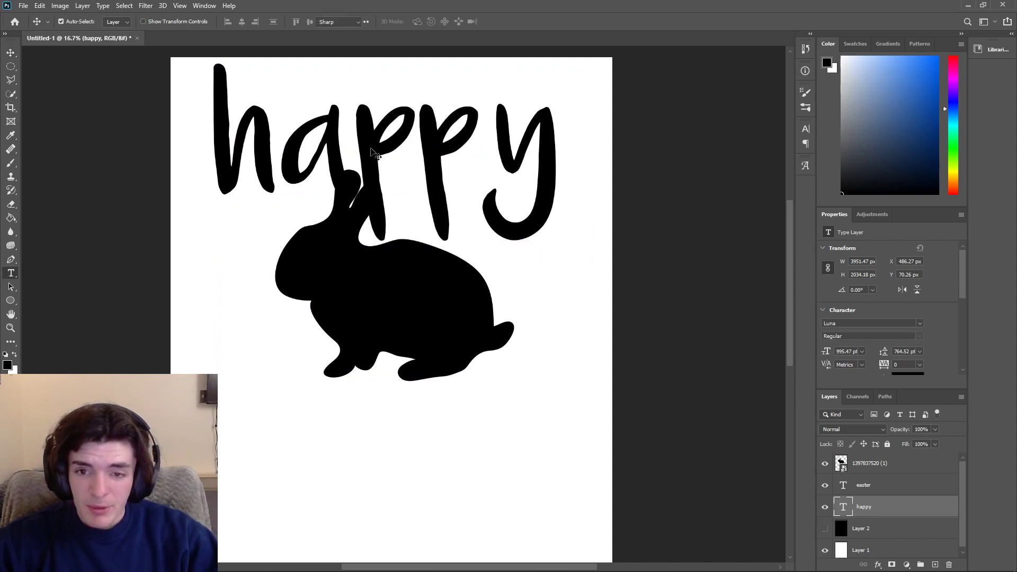
{"action": "double_click", "coordinate": [374, 153]}
{"action": "left_click", "coordinate": [826, 63]}
{"action": "left_click", "coordinate": [614, 299]}
{"action": "left_click", "coordinate": [831, 351]}
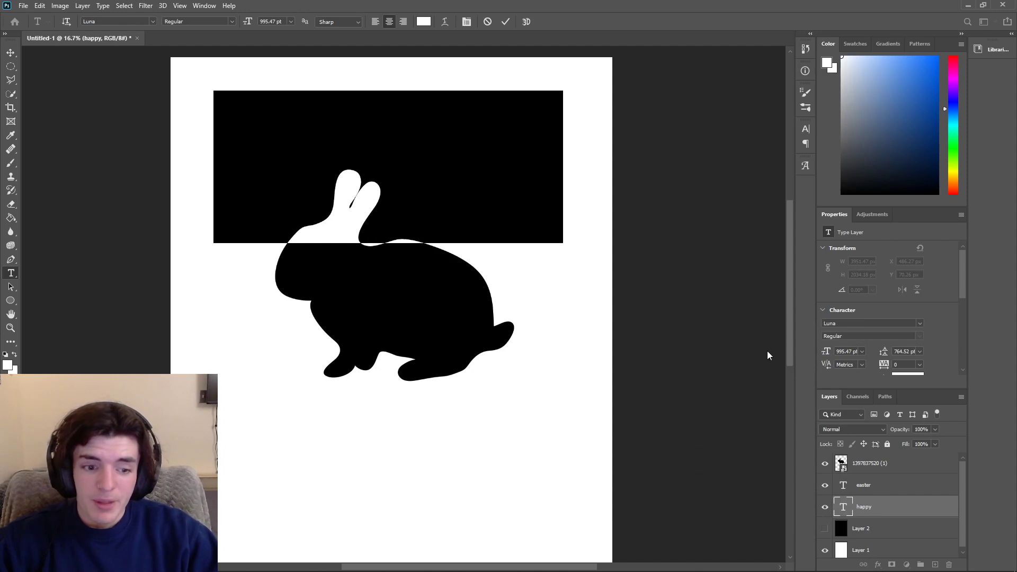
{"action": "left_click", "coordinate": [505, 22]}
{"action": "key", "text": "v"}
- Place the bunny layer below both text layers, and scale "happy" to about 53% over the bunny's body
{"action": "left_click_drag", "start_coordinate": [877, 465], "coordinate": [881, 507]}
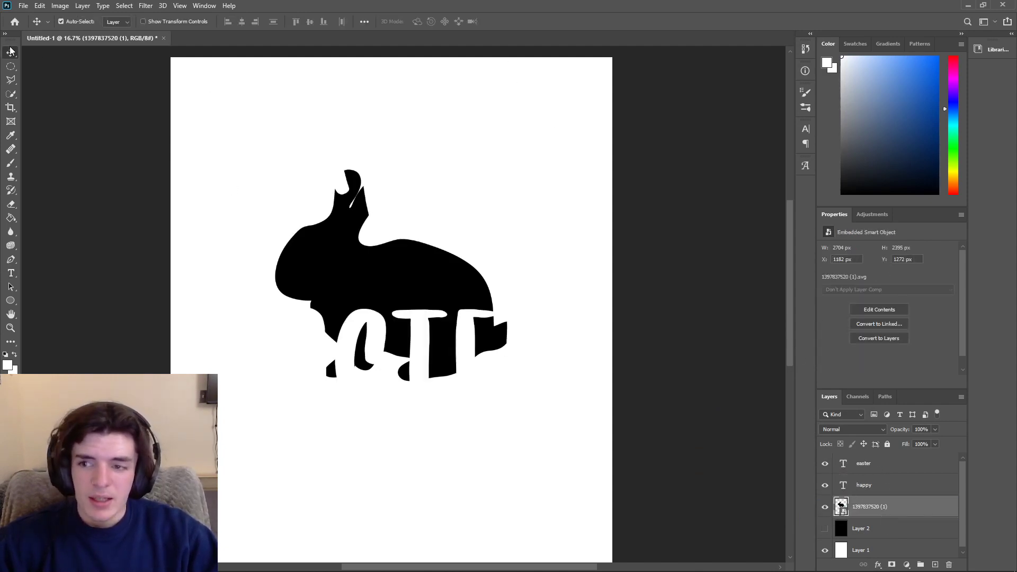
{"action": "left_click", "coordinate": [398, 197]}
{"action": "key", "text": "ctrl+t"}
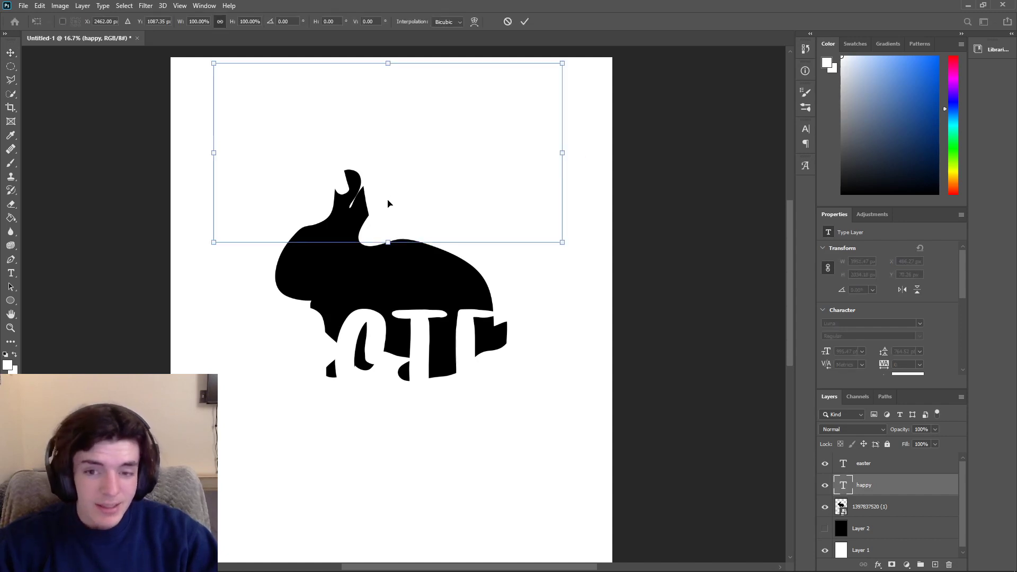
{"action": "left_click_drag", "start_coordinate": [220, 69], "coordinate": [222, 71]}
{"action": "left_click_drag", "start_coordinate": [371, 143], "coordinate": [374, 148]}
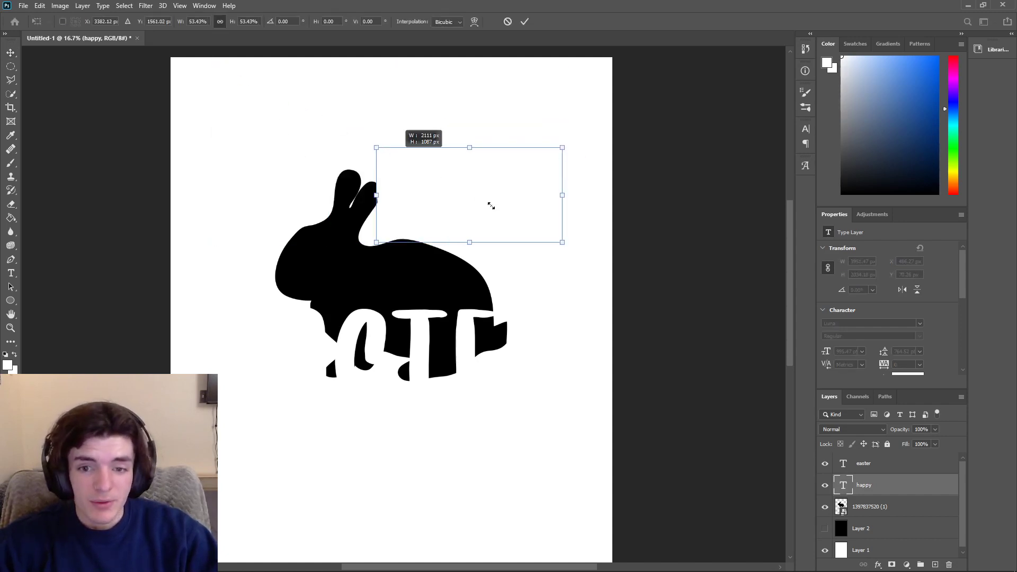
{"action": "left_click_drag", "start_coordinate": [488, 205], "coordinate": [442, 236]}
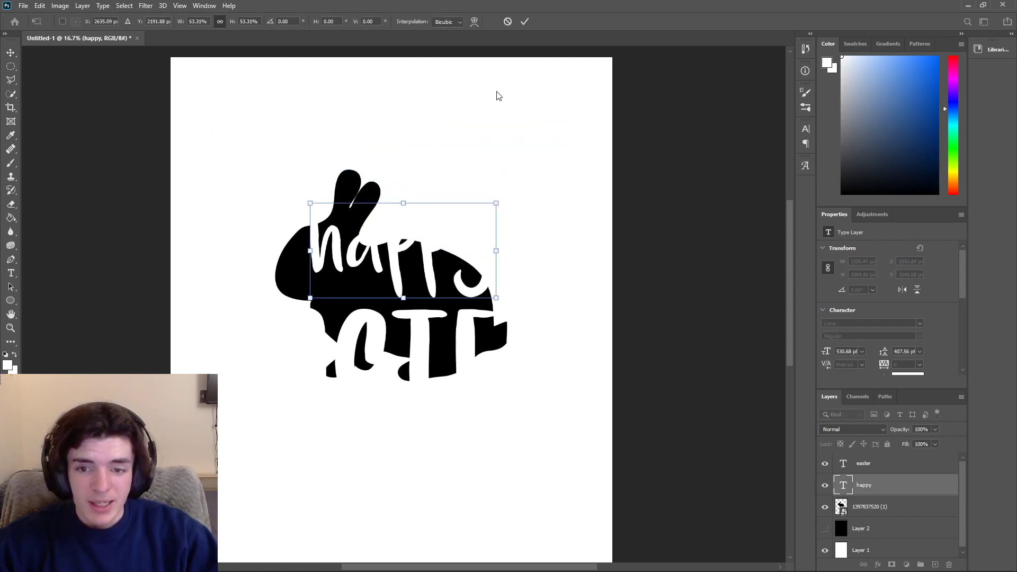
{"action": "left_click", "coordinate": [525, 21]}
- Enlarge the bunny silhouette to about 4650 px wide so it nearly spans the canvas width behind the text
{"action": "left_click", "coordinate": [877, 528]}
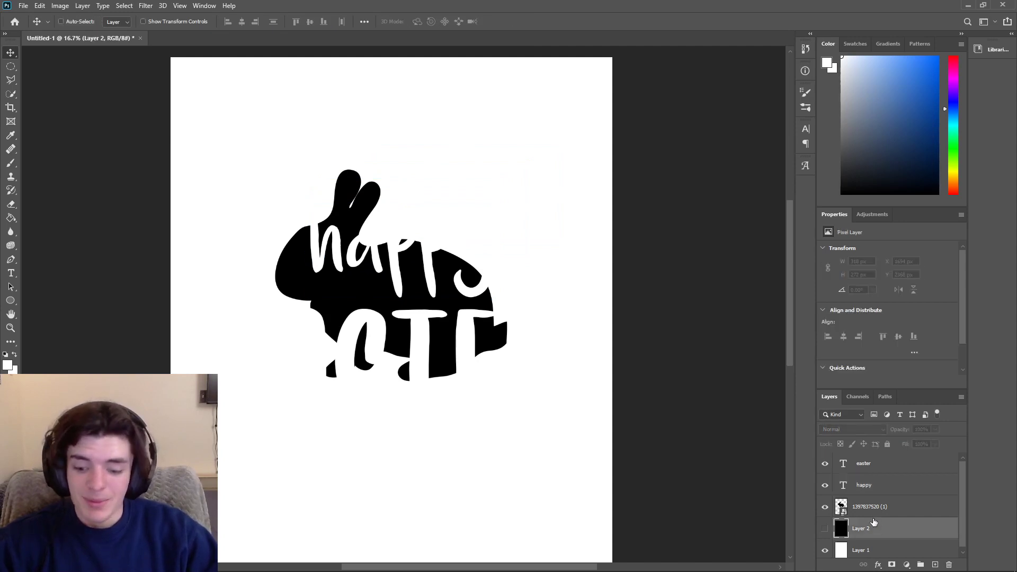
{"action": "left_click", "coordinate": [297, 281]}
{"action": "key", "text": "ctrl+t"}
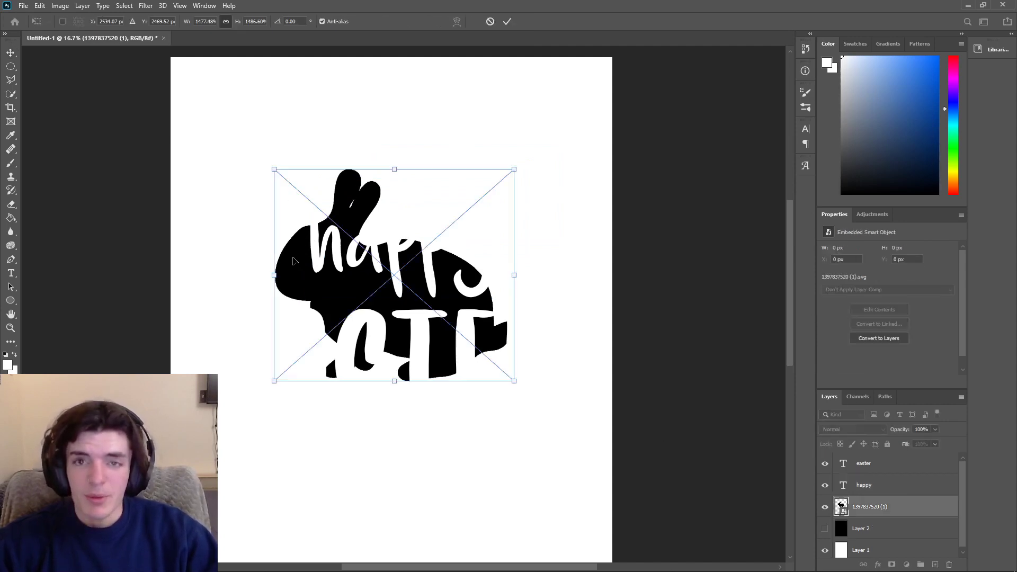
{"action": "left_click_drag", "start_coordinate": [272, 177], "coordinate": [191, 93]}
{"action": "left_click_drag", "start_coordinate": [224, 139], "coordinate": [253, 136]}
{"action": "left_click_drag", "start_coordinate": [218, 91], "coordinate": [245, 141]}
{"action": "left_click_drag", "start_coordinate": [202, 89], "coordinate": [182, 65]}
{"action": "mouse_move", "coordinate": [232, 157]}
{"action": "left_mouse_down"}
{"action": "mouse_move", "coordinate": [239, 165]}
{"action": "mouse_move", "coordinate": [237, 148]}
{"action": "left_mouse_up"}
{"action": "left_click_drag", "start_coordinate": [192, 59], "coordinate": [181, 53]}
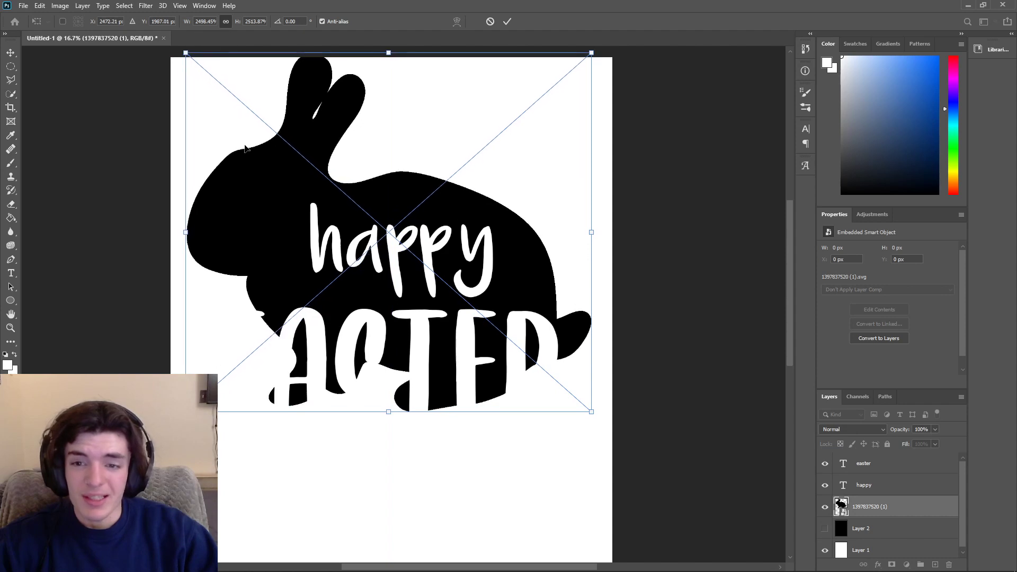
{"action": "left_click_drag", "start_coordinate": [232, 132], "coordinate": [266, 150]}
{"action": "left_click_drag", "start_coordinate": [198, 77], "coordinate": [182, 64]}
{"action": "left_click_drag", "start_coordinate": [239, 135], "coordinate": [242, 136]}
{"action": "left_click", "coordinate": [507, 22]}
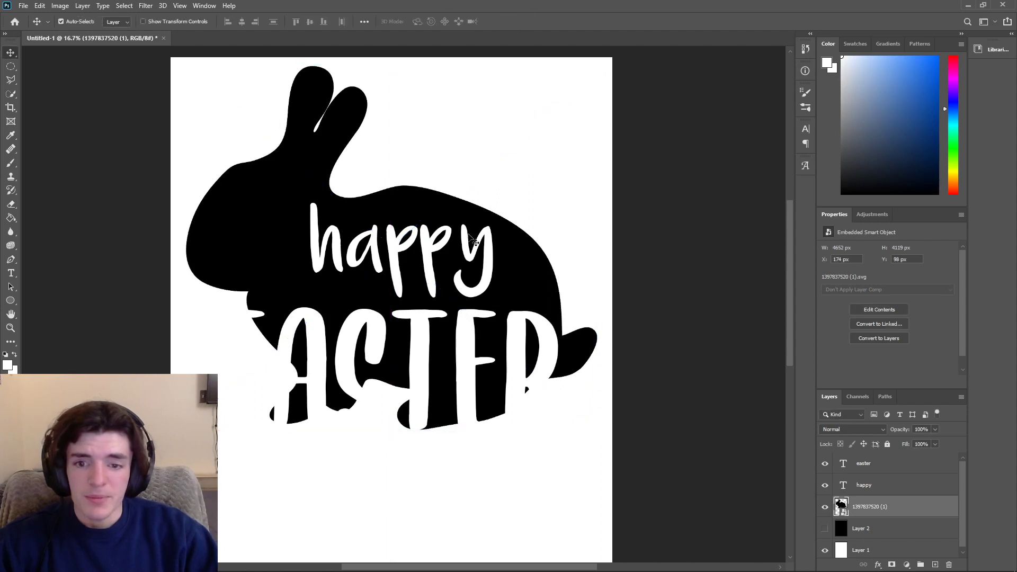
- Move the "happy" text up and closer to the bunny's head
{"action": "double_click", "coordinate": [403, 259]}
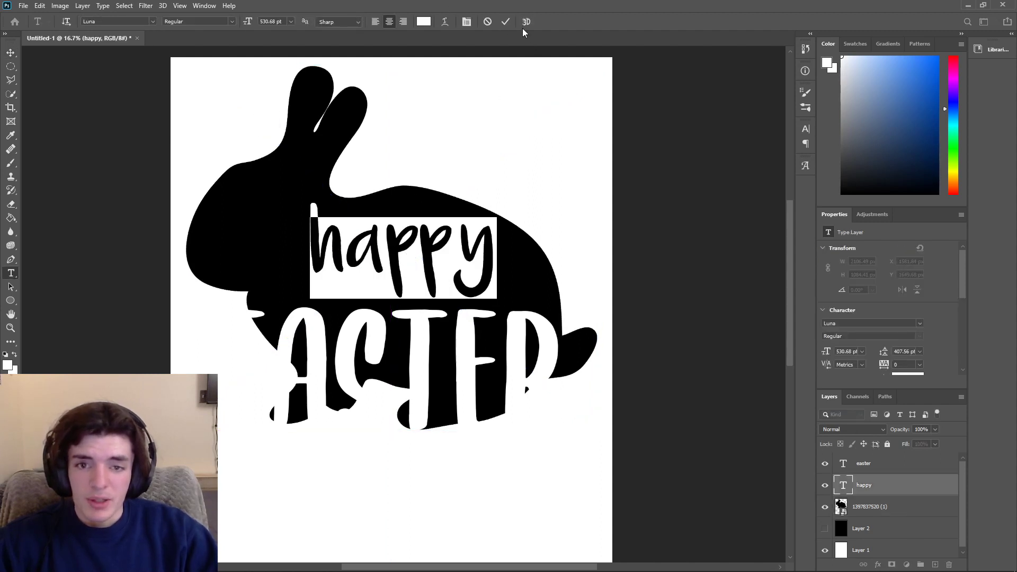
{"action": "left_click", "coordinate": [398, 252]}
{"action": "left_click_drag", "start_coordinate": [400, 253], "coordinate": [358, 238]}
{"action": "key", "text": "Escape"}
{"action": "key", "text": "v"}
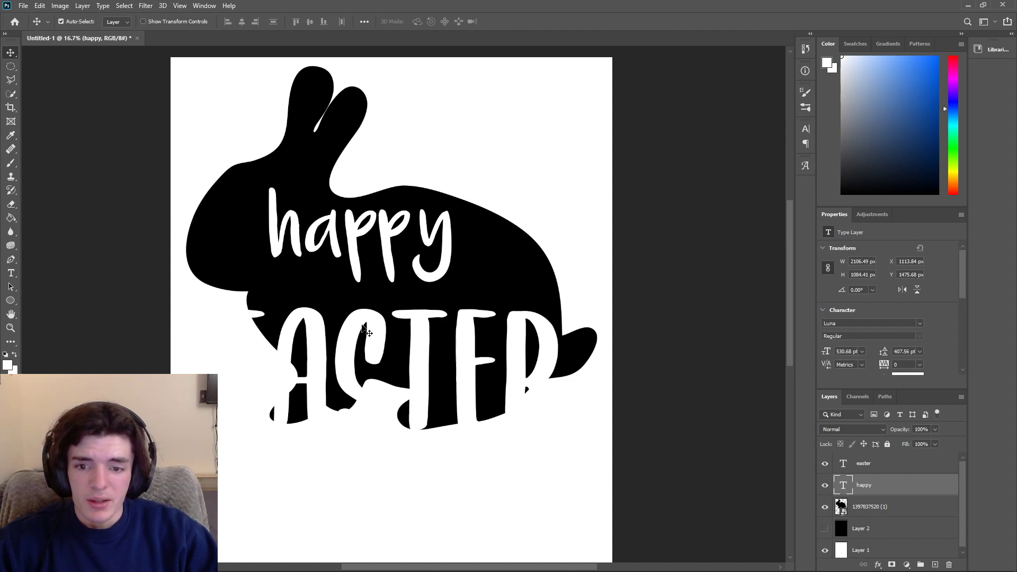
- Scale "EASTER" to about 2650 px wide on the bunny's body below "happy", and nudge both words slightly up
{"action": "left_click", "coordinate": [365, 331], "text": "ctrl"}
{"action": "key", "text": "ctrl+t"}
{"action": "left_click_drag", "start_coordinate": [565, 250], "coordinate": [467, 311]}
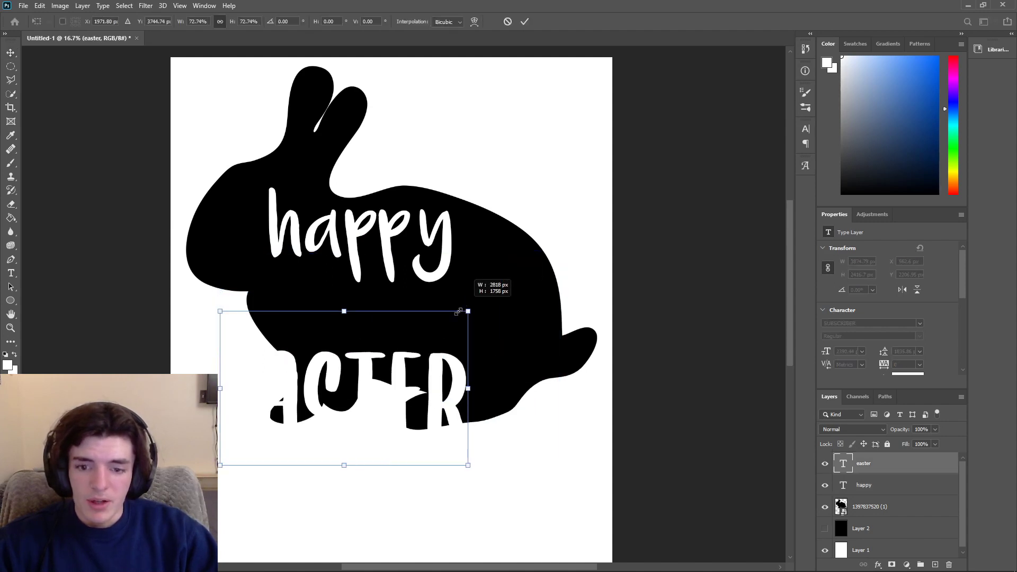
{"action": "left_click_drag", "start_coordinate": [366, 377], "coordinate": [430, 327]}
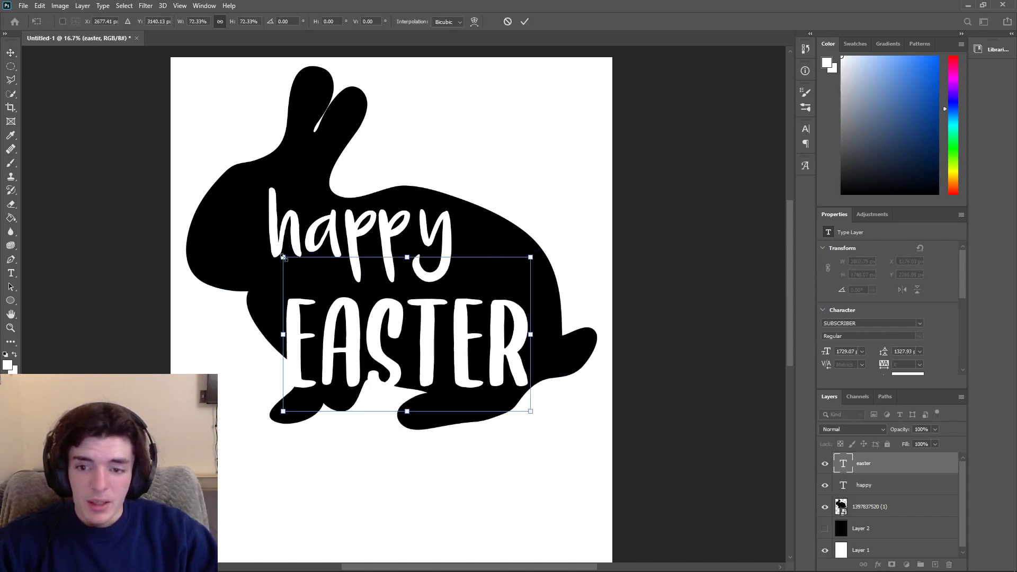
{"action": "left_click_drag", "start_coordinate": [284, 261], "coordinate": [297, 266]}
{"action": "mouse_move", "coordinate": [365, 346]}
{"action": "left_mouse_down"}
{"action": "mouse_move", "coordinate": [371, 321]}
{"action": "mouse_move", "coordinate": [362, 328]}
{"action": "left_mouse_up"}
{"action": "left_click", "coordinate": [525, 21]}
{"action": "left_click_drag", "start_coordinate": [354, 244], "coordinate": [346, 235]}
{"action": "left_click_drag", "start_coordinate": [389, 325], "coordinate": [381, 315]}
- Scale "happy" down to about 88% and position it above "EASTER" within the bunny silhouette
{"action": "left_click", "coordinate": [417, 215]}
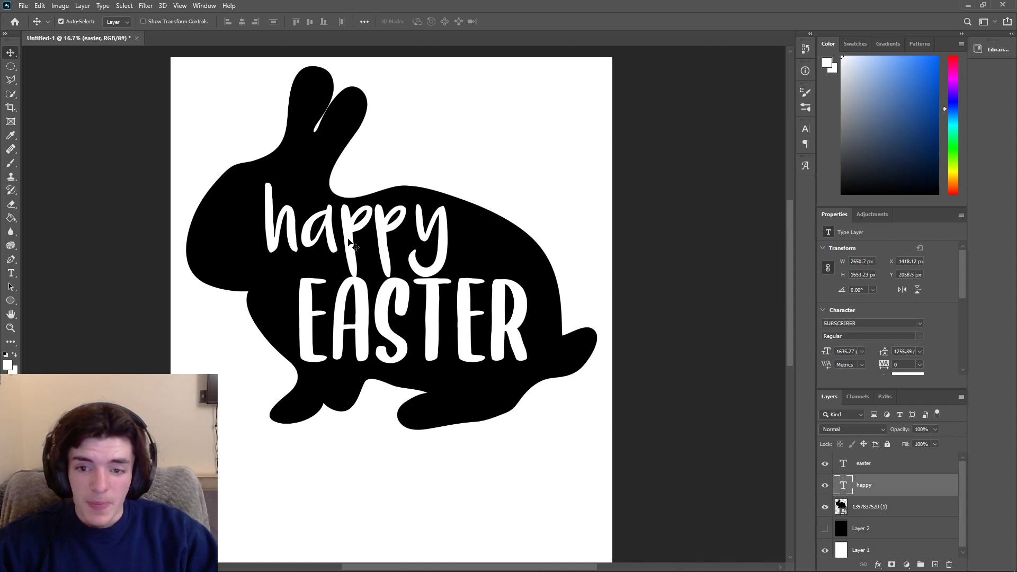
{"action": "key", "text": "ctrl+t"}
{"action": "left_click_drag", "start_coordinate": [449, 181], "coordinate": [429, 194]}
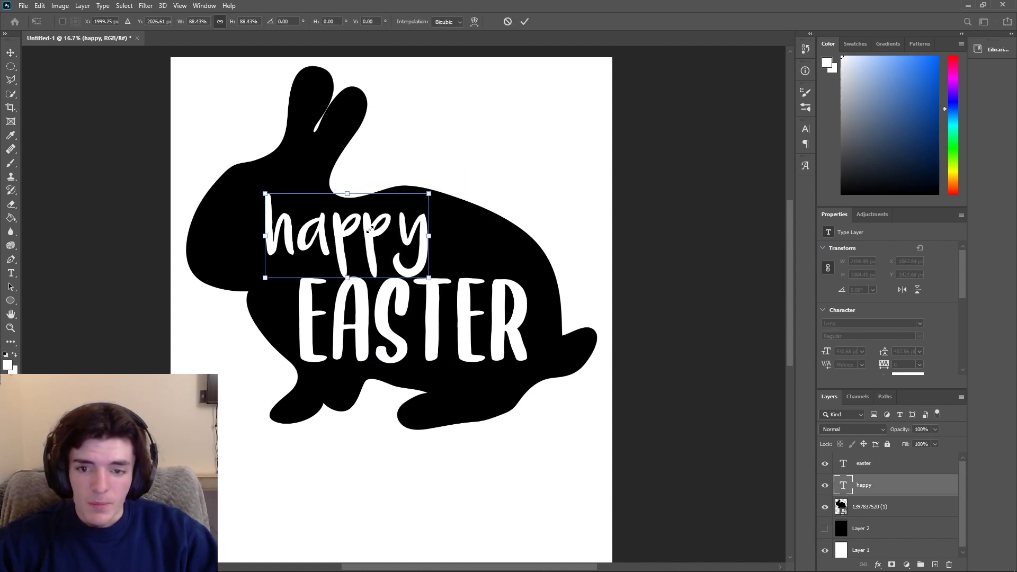
{"action": "left_click_drag", "start_coordinate": [369, 237], "coordinate": [399, 209]}
{"action": "left_click", "coordinate": [524, 21]}
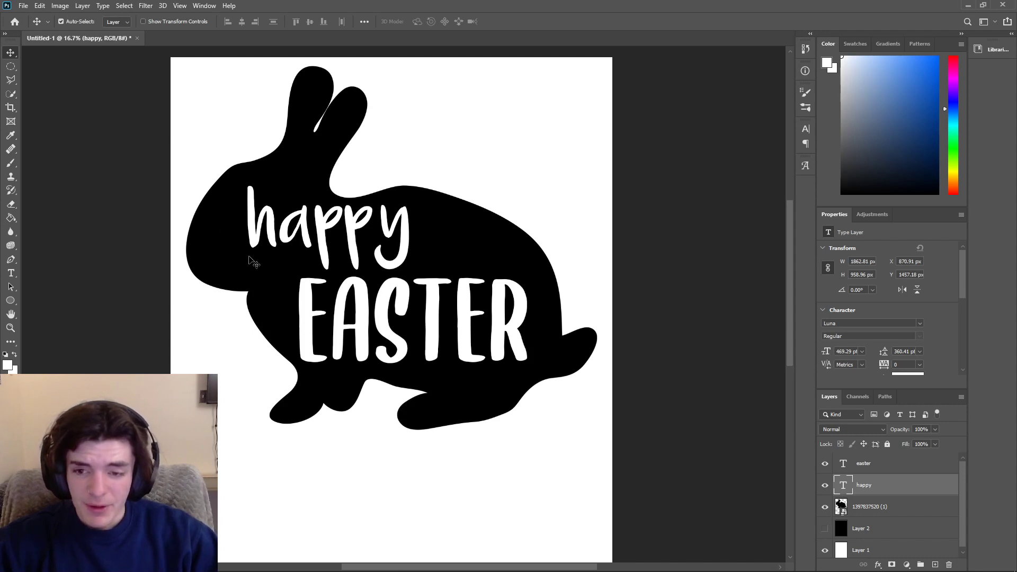
- Replace the word "happy" with "mama"
{"action": "left_click", "coordinate": [412, 246]}
{"action": "left_click", "coordinate": [407, 246]}
{"action": "double_click", "coordinate": [406, 247]}
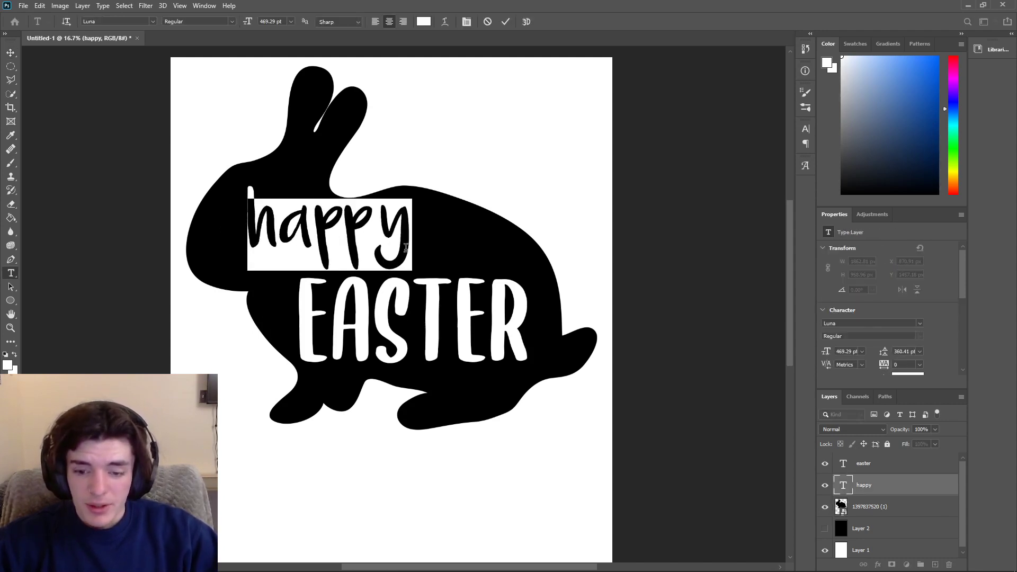
{"action": "type", "text": "mam"}
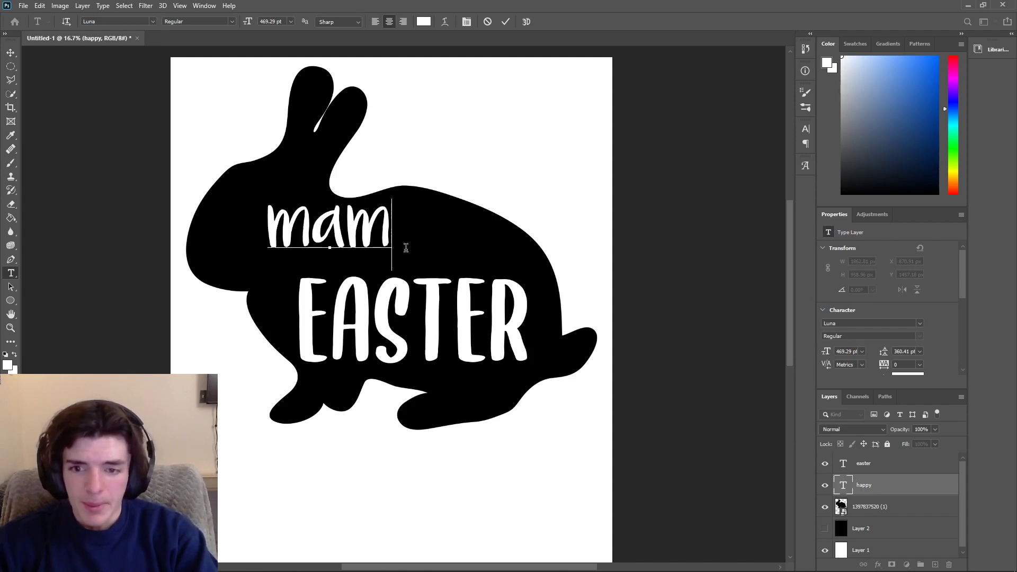
{"action": "type", "text": "a"}
{"action": "left_click", "coordinate": [506, 21]}
- Replace the word "EASTER" with "BUNNY"
{"action": "left_click", "coordinate": [426, 295], "text": "ctrl"}
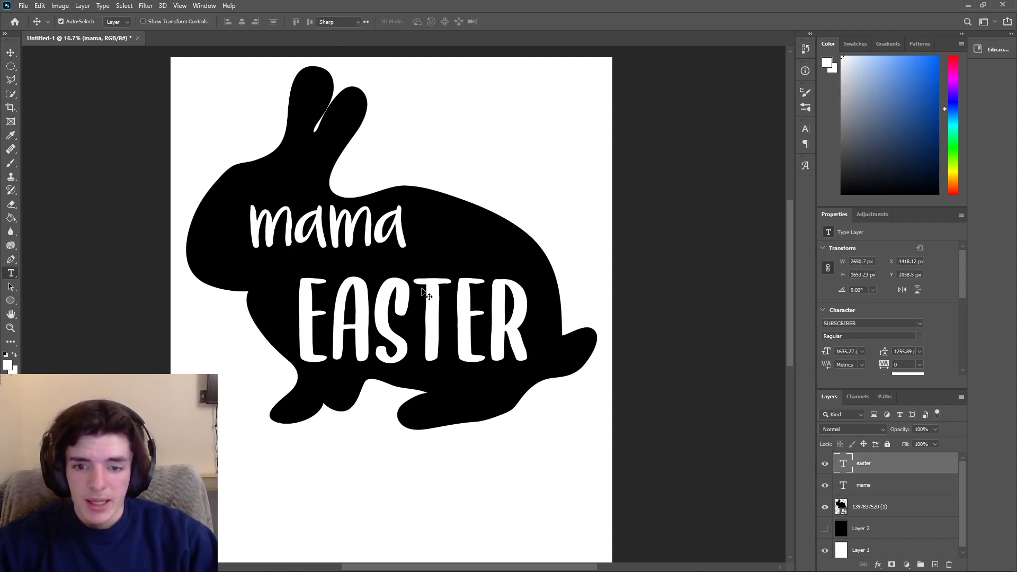
{"action": "double_click", "coordinate": [427, 291]}
{"action": "type", "text": "BUNNT"}
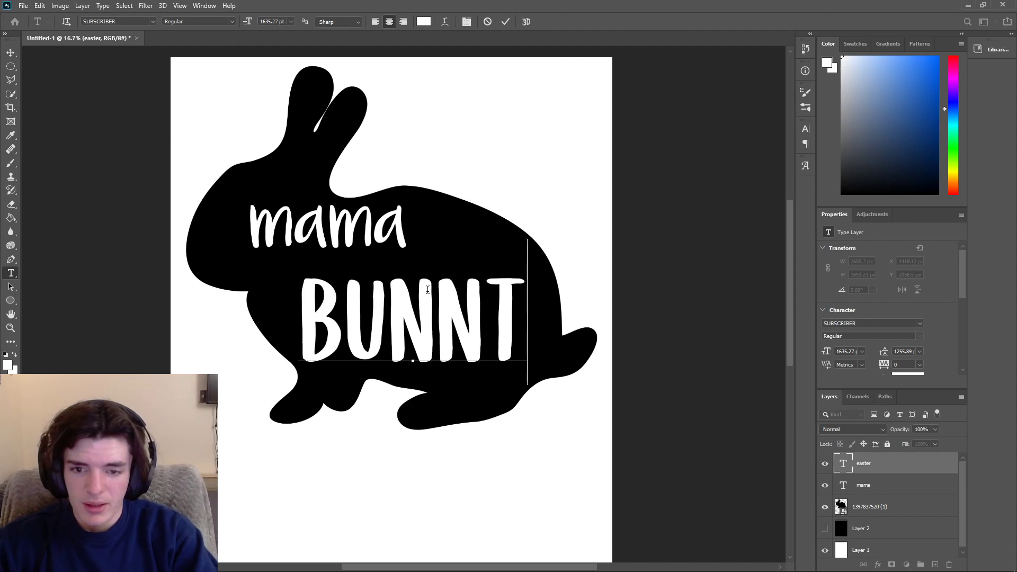
{"action": "key", "text": "BackSpace"}
{"action": "type", "text": "Y"}
{"action": "left_click", "coordinate": [505, 21]}
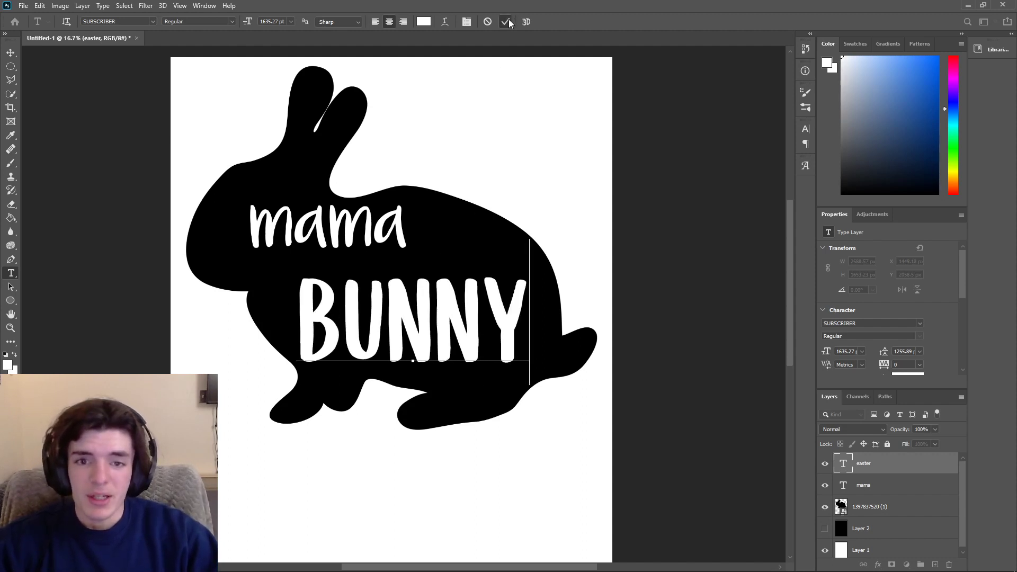
- Enlarge "mama" to about 613 pt nearer the bunny's head with a slight clockwise tilt, and nudge "BUNNY" closer beneath it
{"action": "key", "text": "v"}
{"action": "left_click_drag", "start_coordinate": [333, 226], "coordinate": [300, 226]}
{"action": "key", "text": "ctrl+t"}
{"action": "left_click_drag", "start_coordinate": [390, 195], "coordinate": [441, 199]}
{"action": "left_click", "coordinate": [525, 22]}
{"action": "left_click_drag", "start_coordinate": [395, 306], "coordinate": [390, 300]}
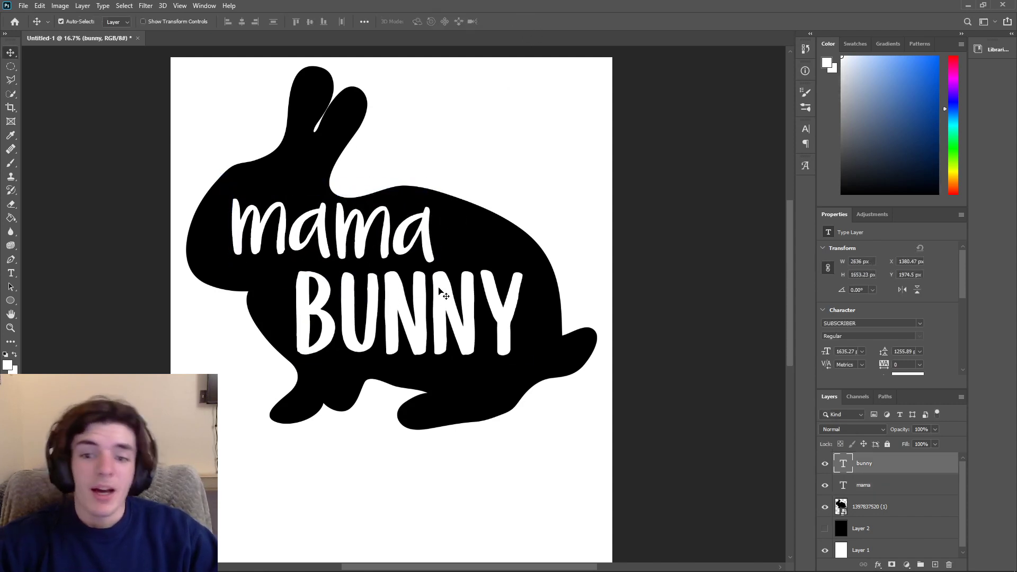
- Replace the word "mama" with "papa" inside the bunny silhouette
{"action": "double_click", "coordinate": [400, 242]}
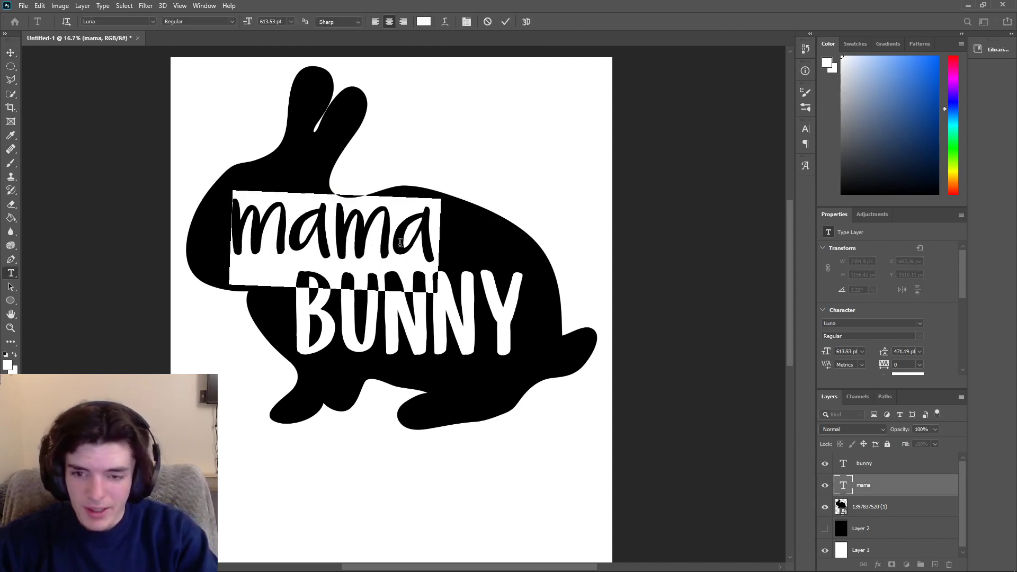
{"action": "type", "text": "papa"}
{"action": "left_click", "coordinate": [504, 22]}
- Scale "papa" down to about 92% with slightly more clockwise tilt, and arrange it above "BUNNY" within the silhouette
{"action": "left_click_drag", "start_coordinate": [348, 242], "coordinate": [310, 233]}
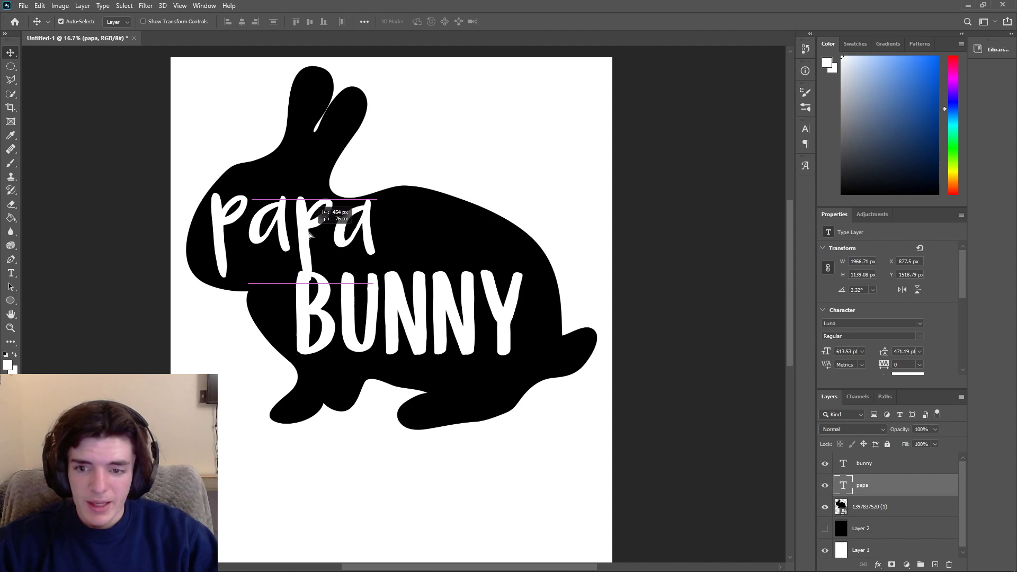
{"action": "left_click_drag", "start_coordinate": [355, 314], "coordinate": [366, 328]}
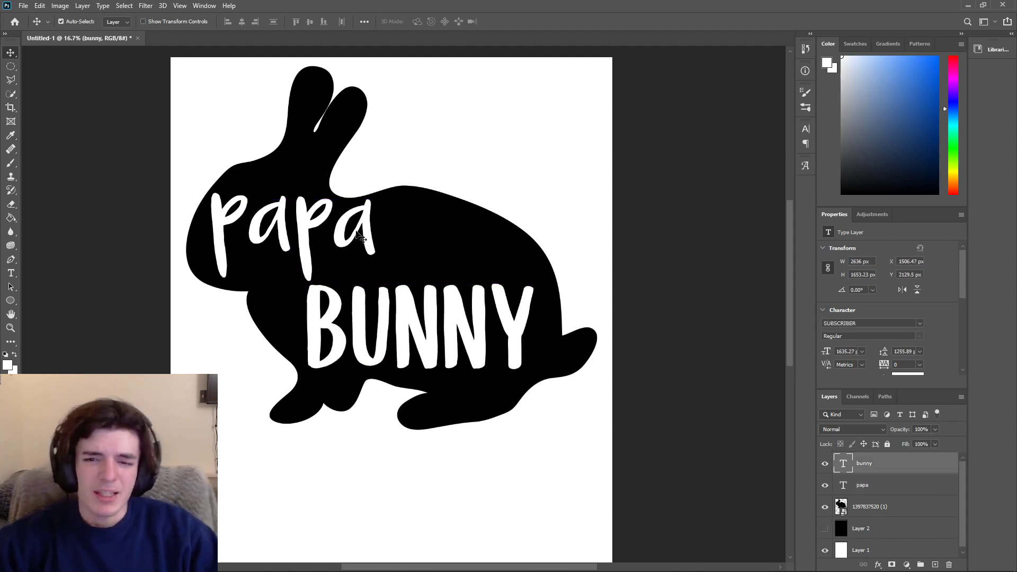
{"action": "left_click_drag", "start_coordinate": [371, 240], "coordinate": [463, 247]}
{"action": "key", "text": "ctrl+t"}
{"action": "left_click_drag", "start_coordinate": [475, 195], "coordinate": [462, 203]}
{"action": "left_click_drag", "start_coordinate": [395, 244], "coordinate": [415, 238]}
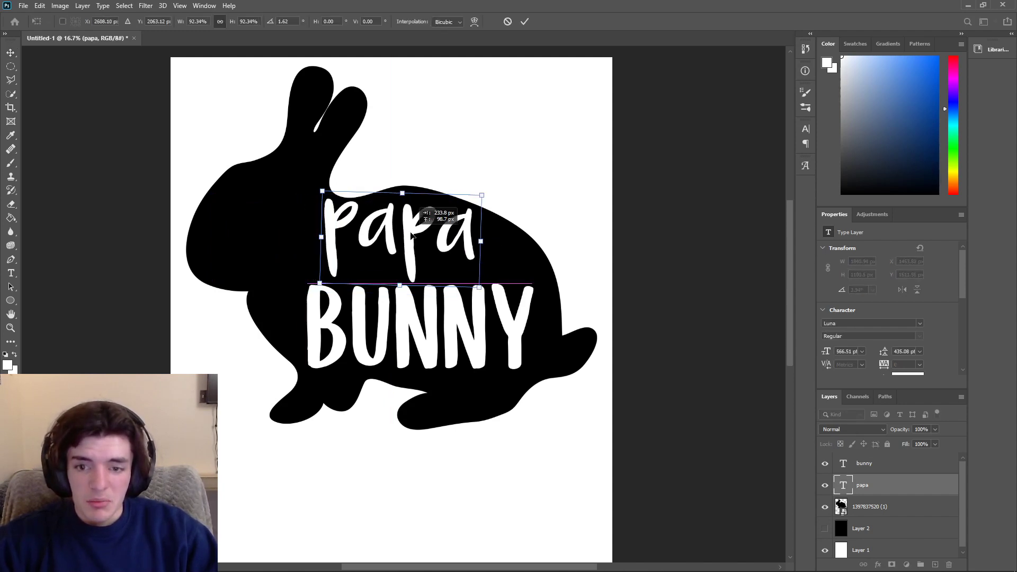
{"action": "left_click", "coordinate": [525, 21]}
{"action": "left_click", "coordinate": [406, 315]}
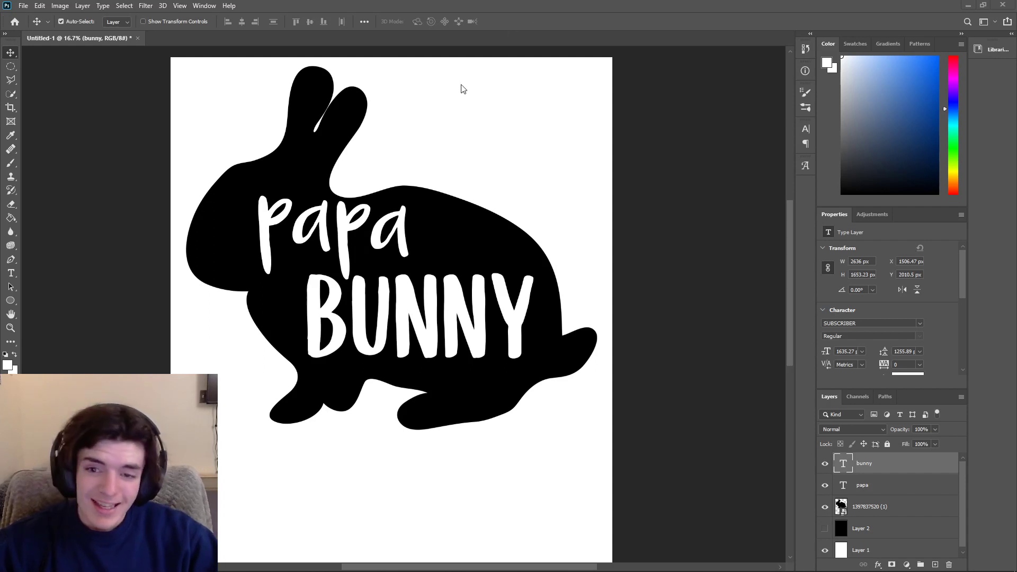
- Change the text color of "papa" to black
{"action": "left_click", "coordinate": [344, 239]}
{"action": "double_click", "coordinate": [346, 238]}
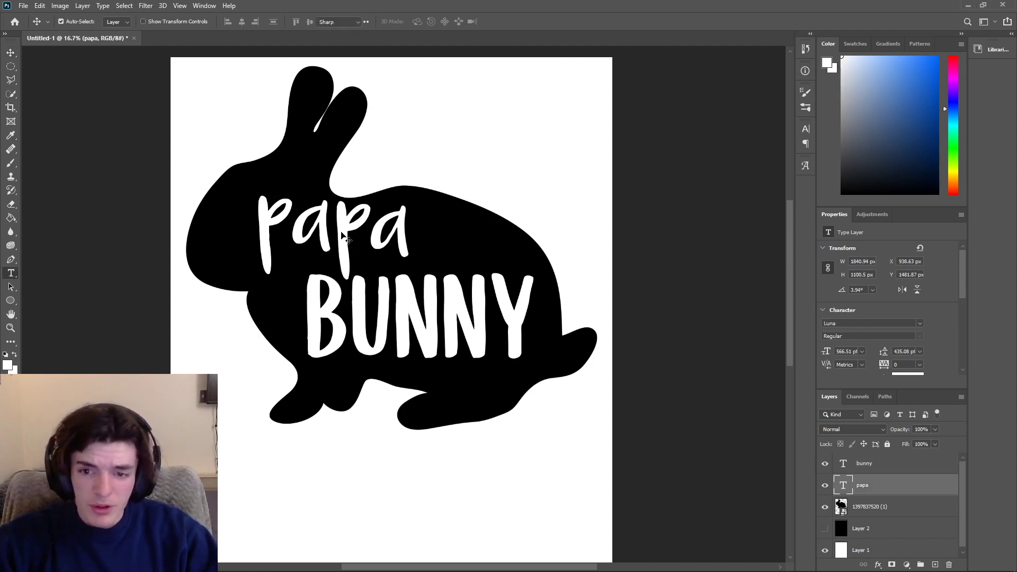
{"action": "left_click", "coordinate": [283, 229]}
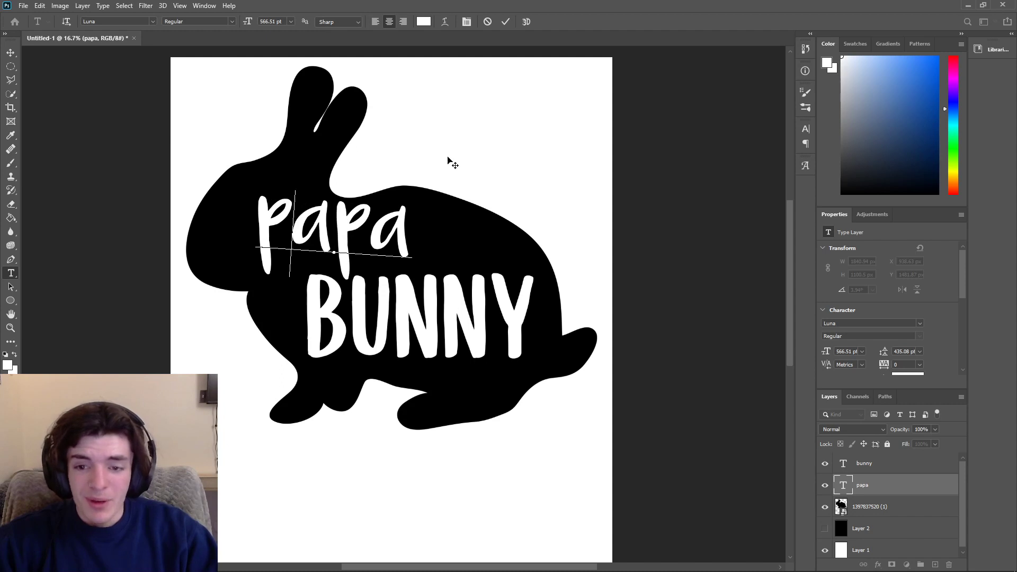
{"action": "double_click", "coordinate": [371, 212]}
{"action": "left_click", "coordinate": [826, 64]}
{"action": "left_click", "coordinate": [595, 479]}
{"action": "left_click", "coordinate": [813, 353]}
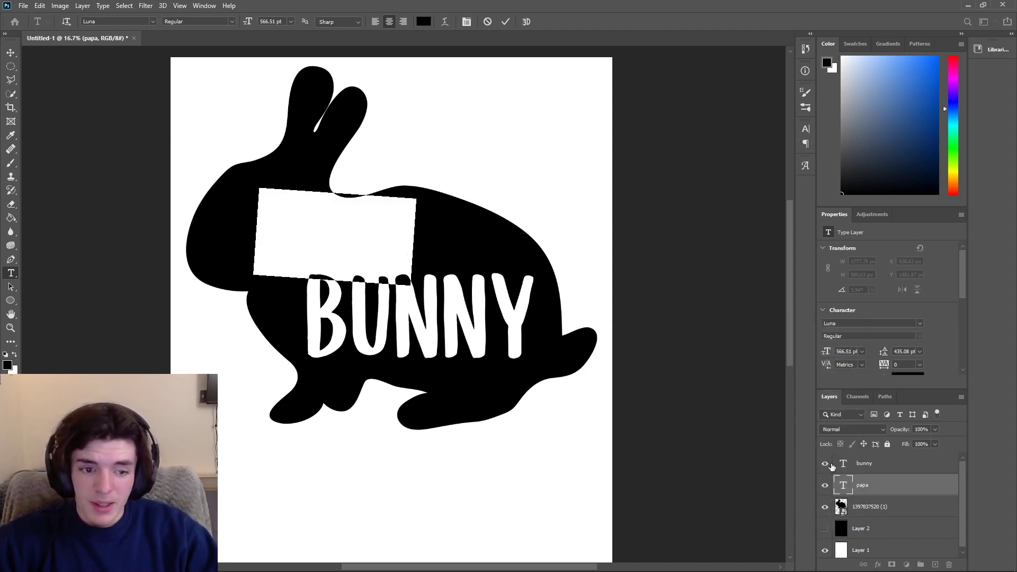
{"action": "left_click", "coordinate": [506, 22]}
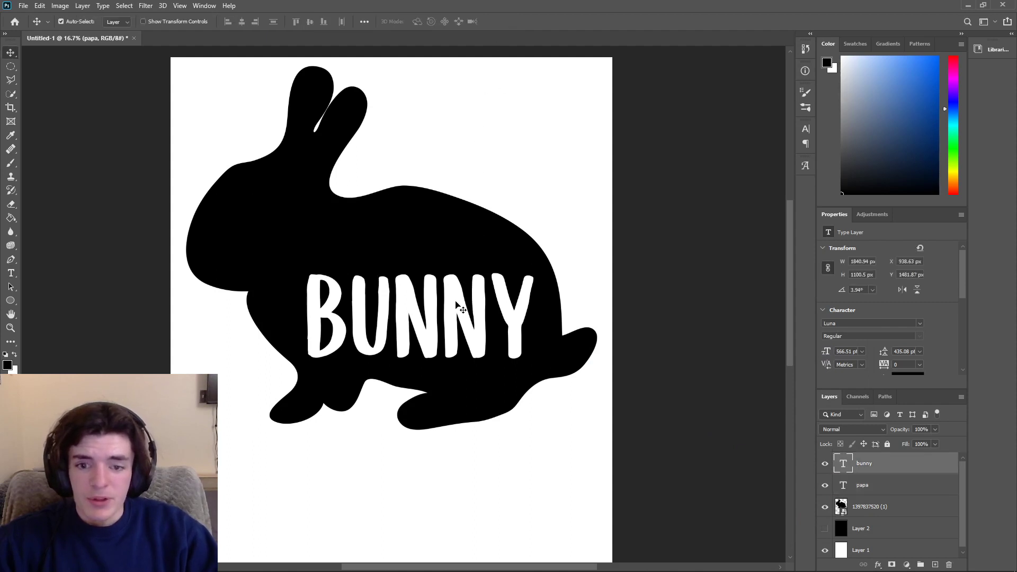
- Change the text color of "BUNNY" to black (000000)
{"action": "double_click", "coordinate": [454, 297]}
{"action": "left_click", "coordinate": [827, 64]}
{"action": "left_click", "coordinate": [526, 292]}
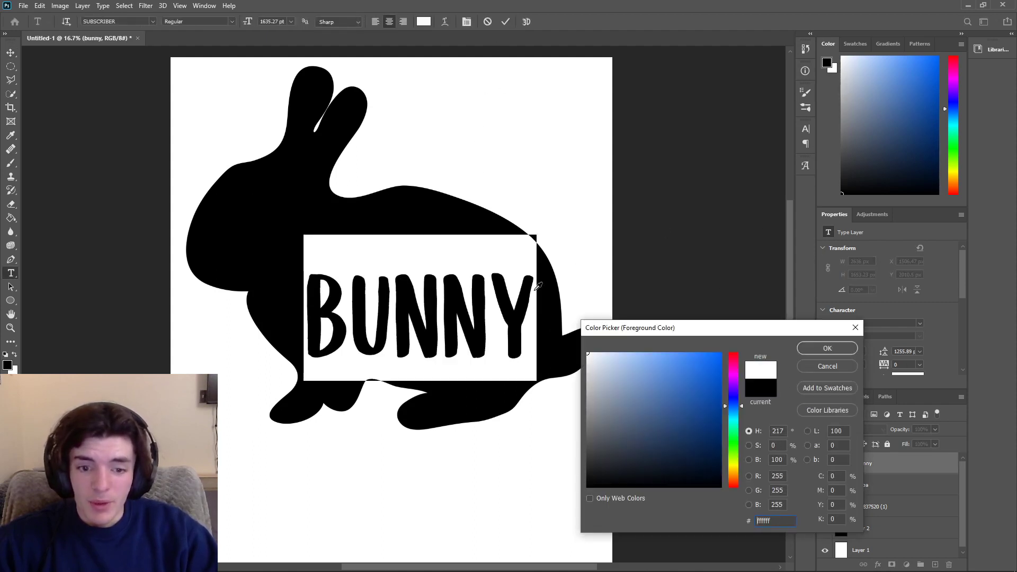
{"action": "type", "text": "000000"}
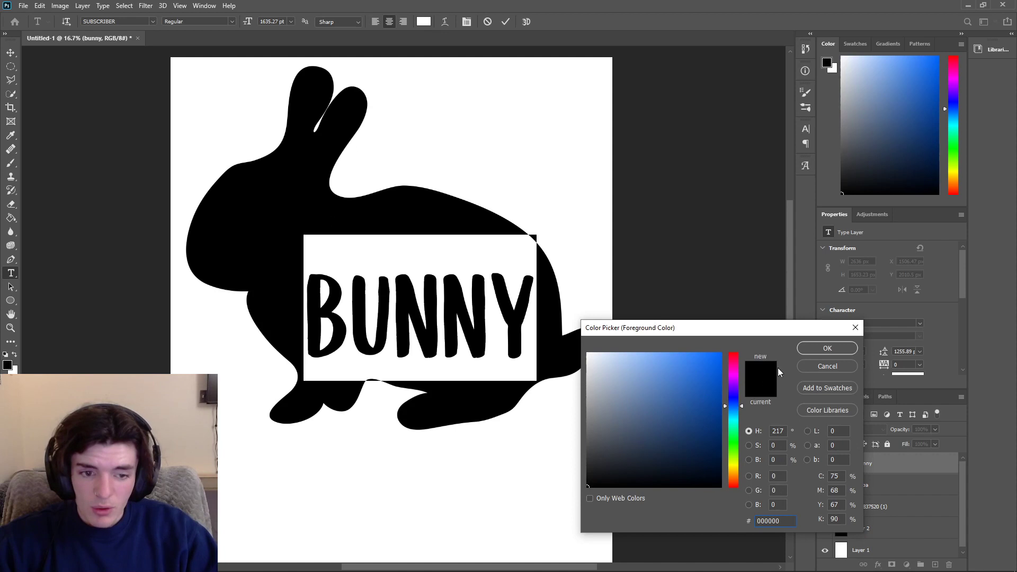
{"action": "left_click", "coordinate": [827, 348]}
{"action": "key", "text": "ctrl+Return"}
{"action": "key", "text": "v"}
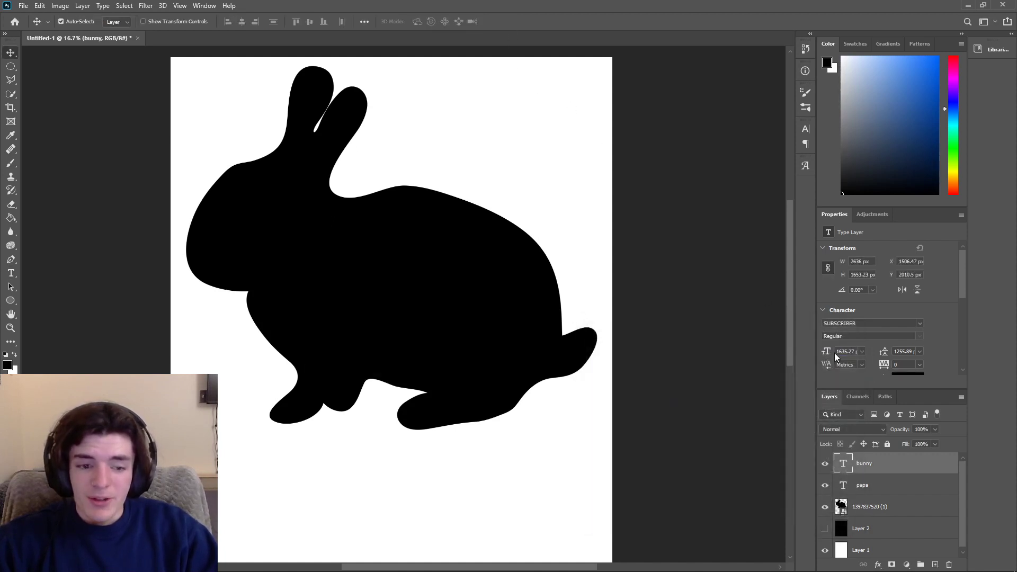
- Hide the white Layer 1, show the black Layer 2 as background, and apply a white Color Overlay to the bunny silhouette
{"action": "left_click", "coordinate": [825, 551]}
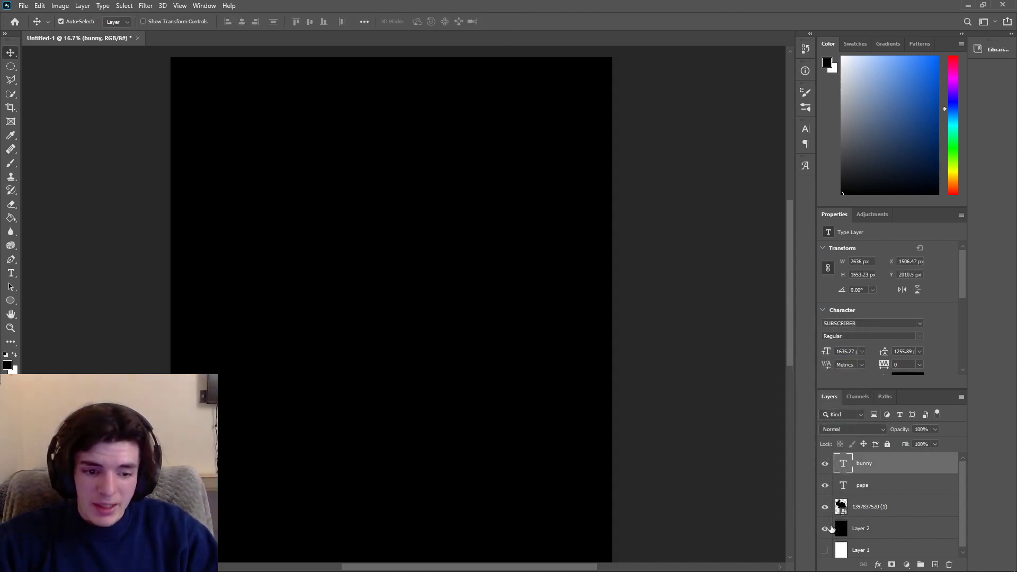
{"action": "left_click", "coordinate": [869, 507]}
{"action": "right_click", "coordinate": [869, 507]}
{"action": "left_click", "coordinate": [890, 57]}
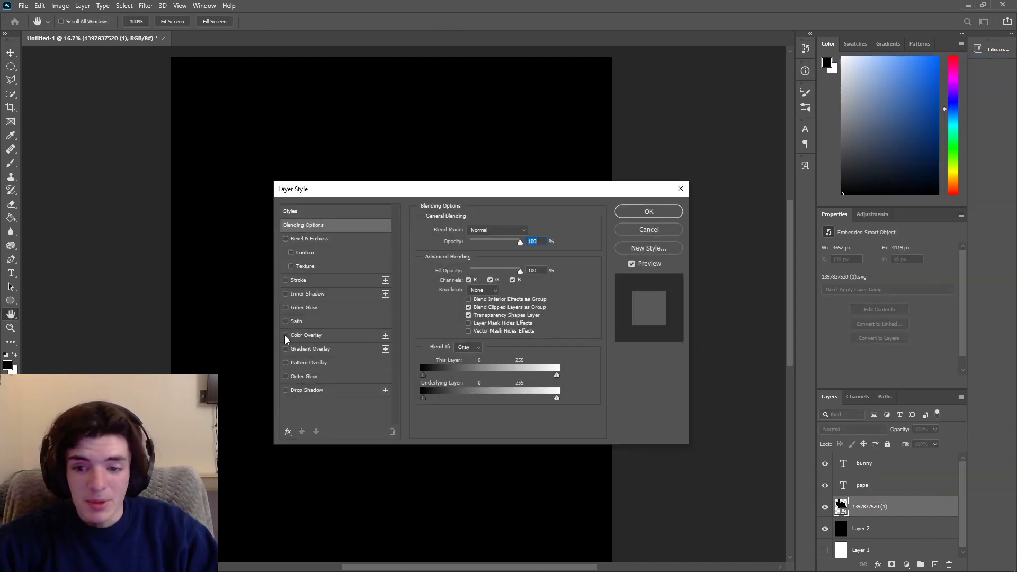
{"action": "left_click", "coordinate": [286, 336]}
{"action": "left_click", "coordinate": [649, 212]}
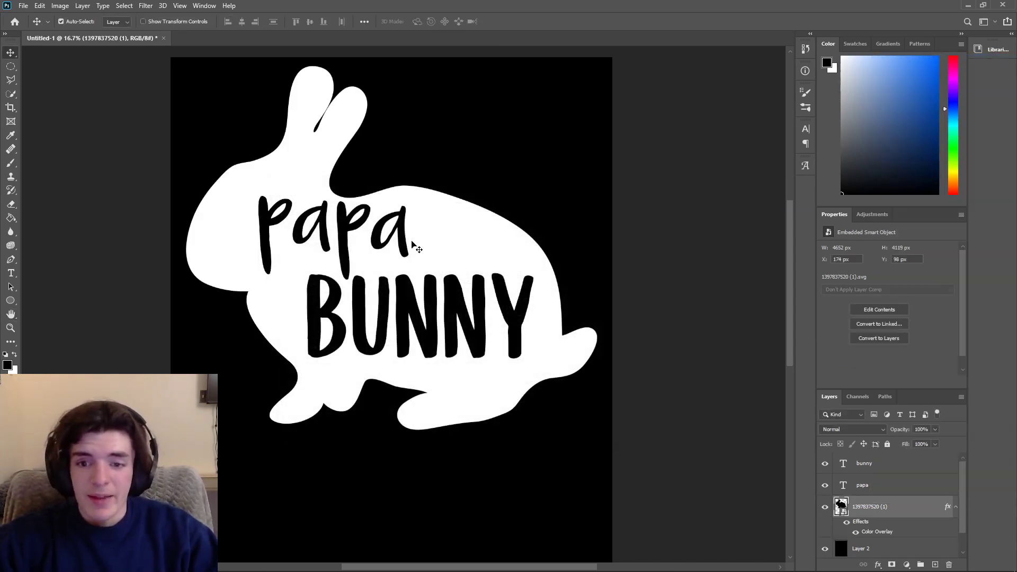